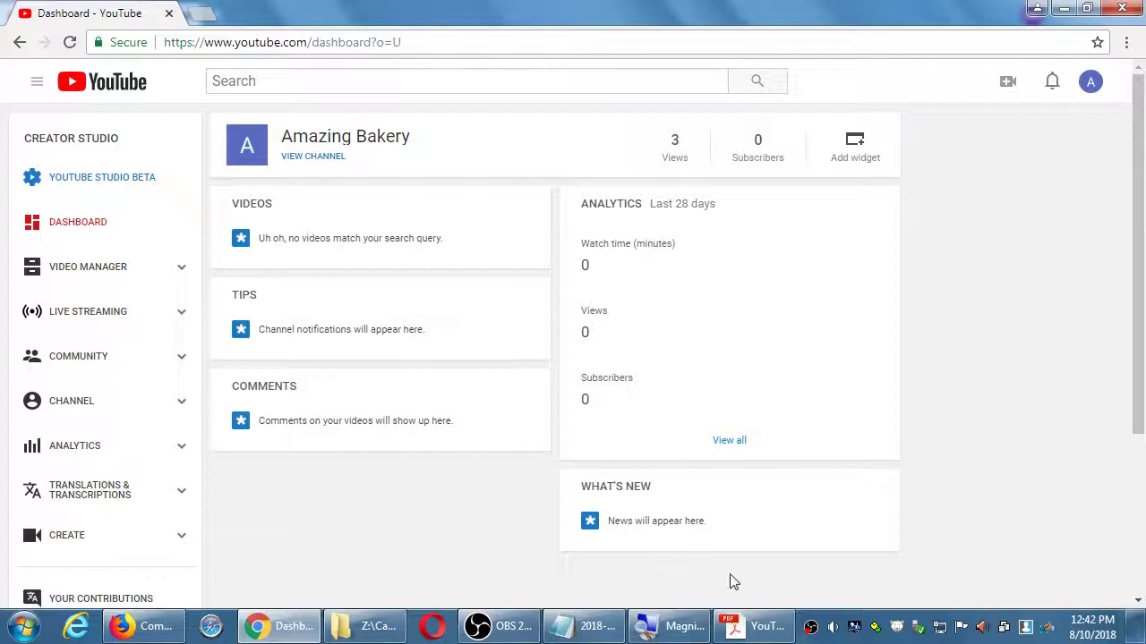
# Step: Switch to the Notepad notes and add the heading "Tips on getting views on YouTube" below the existing text
pyautogui.click(584, 626)
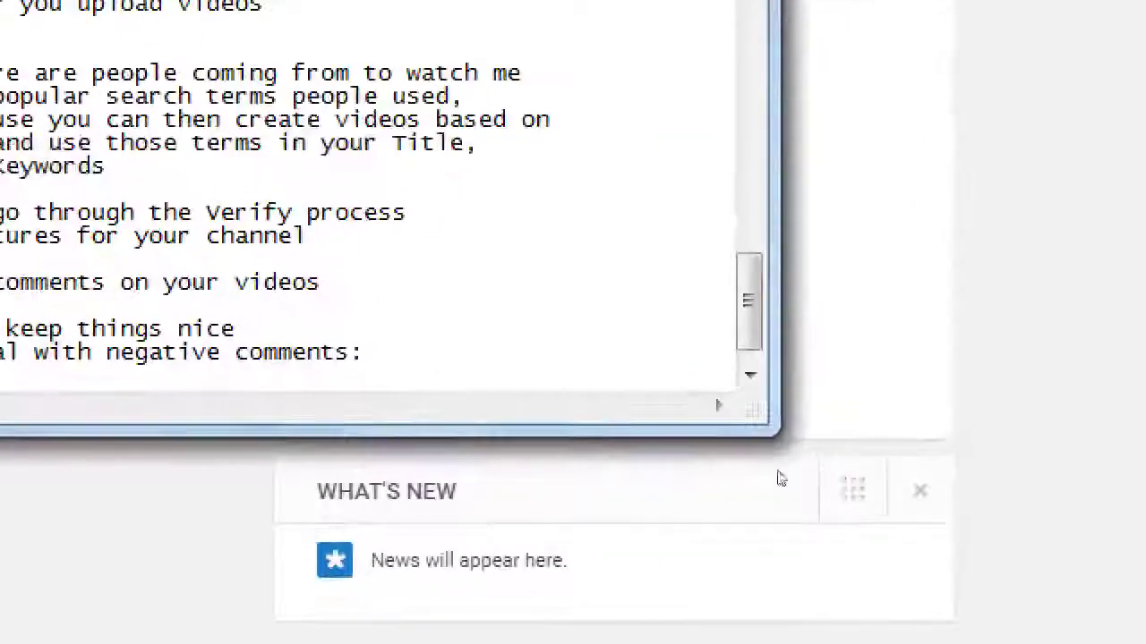
pyautogui.press('Return')
pyautogui.press('Return')
pyautogui.press('Return')
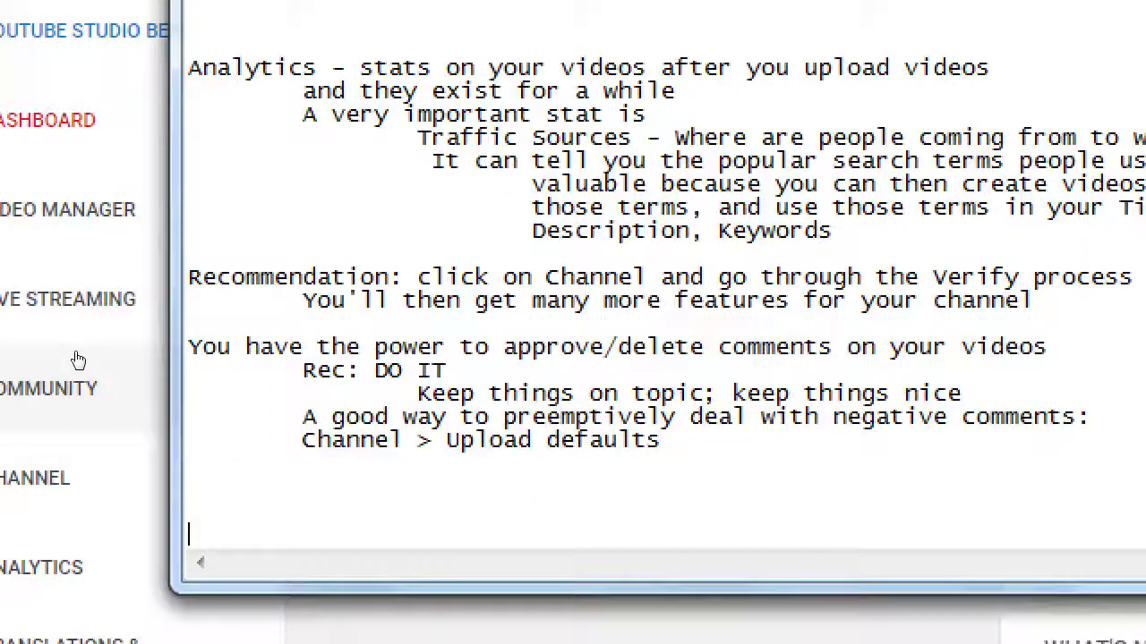
pyautogui.write('Tips on ')
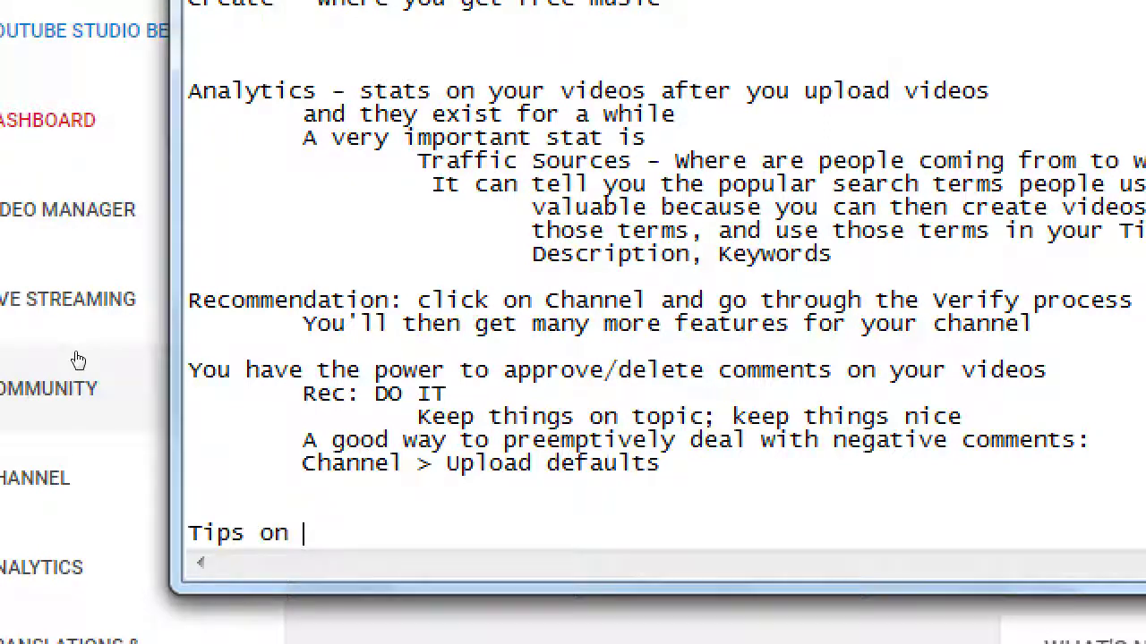
pyautogui.write('getting views on ')
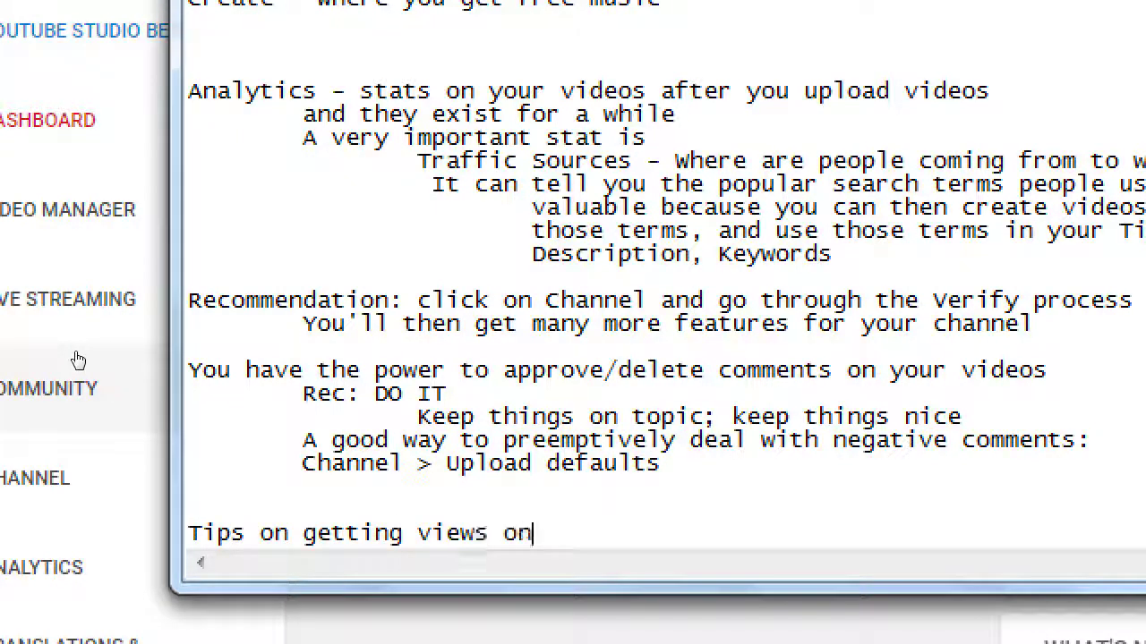
pyautogui.write('YouTube')
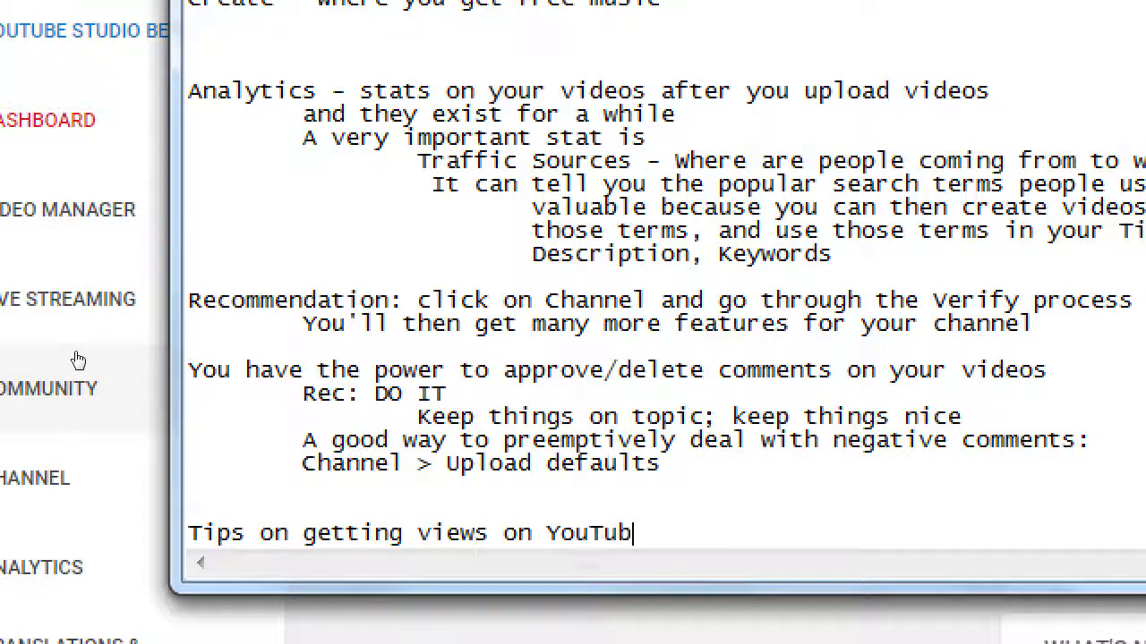
pyautogui.press('Return')
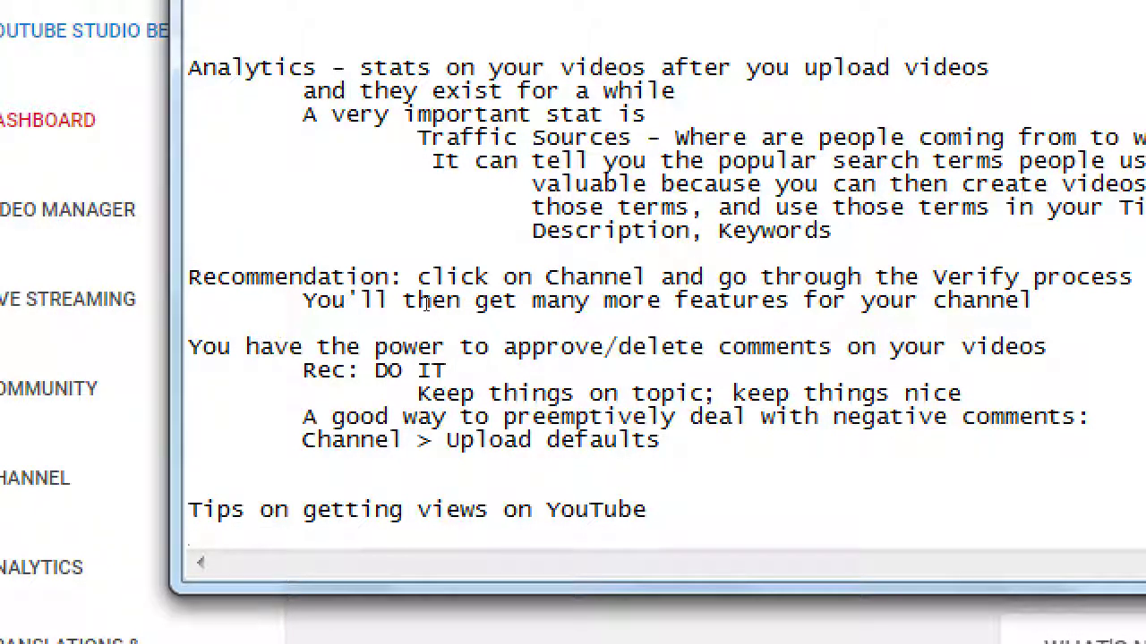
# Step: Add the first tip under the heading: "Optimize your Titles, Descriptions, and Keywords"
pyautogui.write('Optimize ')
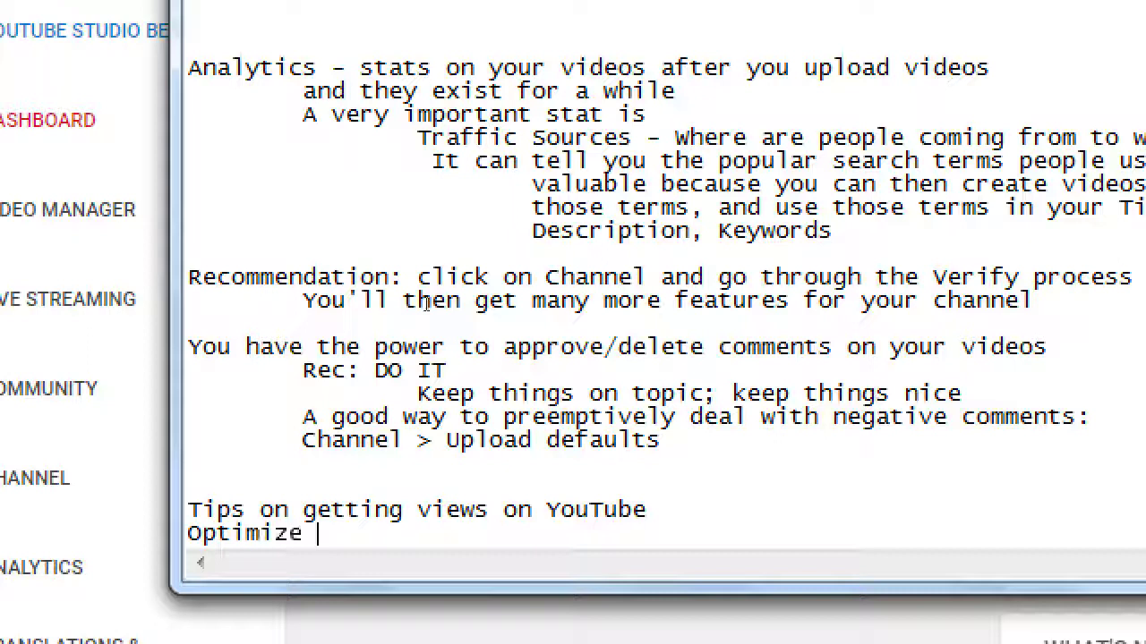
pyautogui.write('your Titles,')
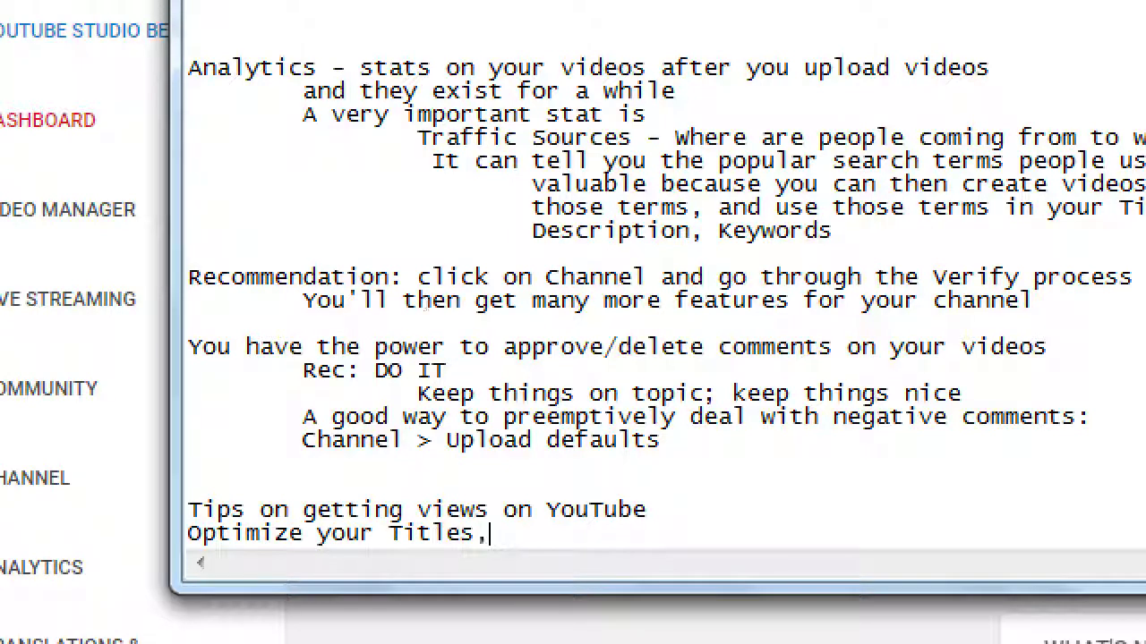
pyautogui.write(' Descrit')
pyautogui.press('BackSpace')
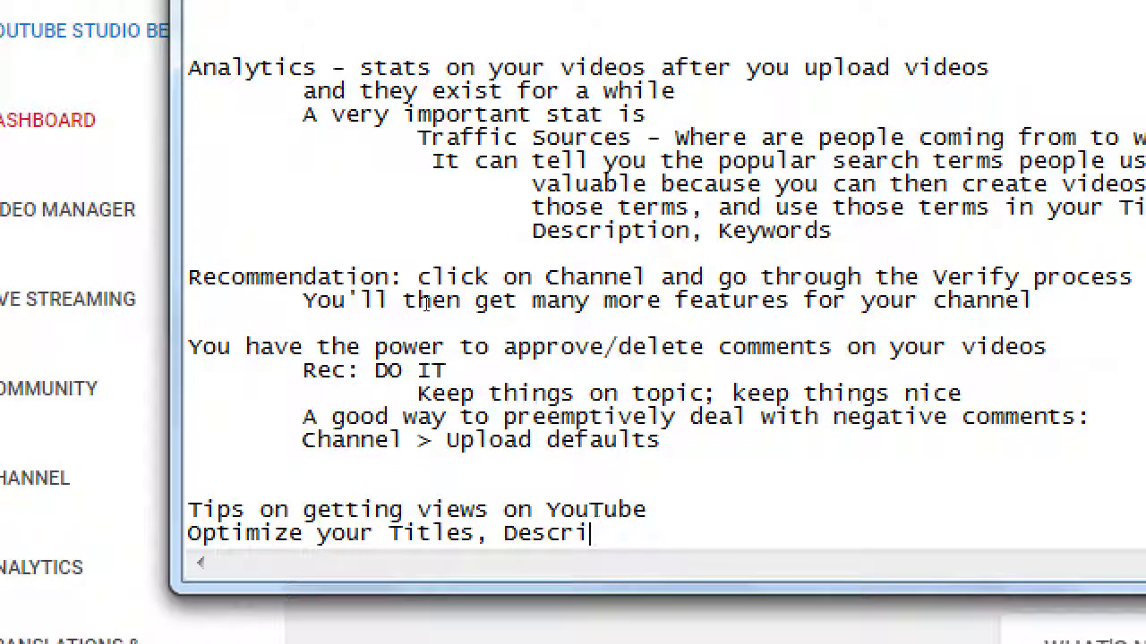
pyautogui.write('pit')
pyautogui.press('BackSpace')
pyautogui.press('BackSpace')
pyautogui.write('tions, and')
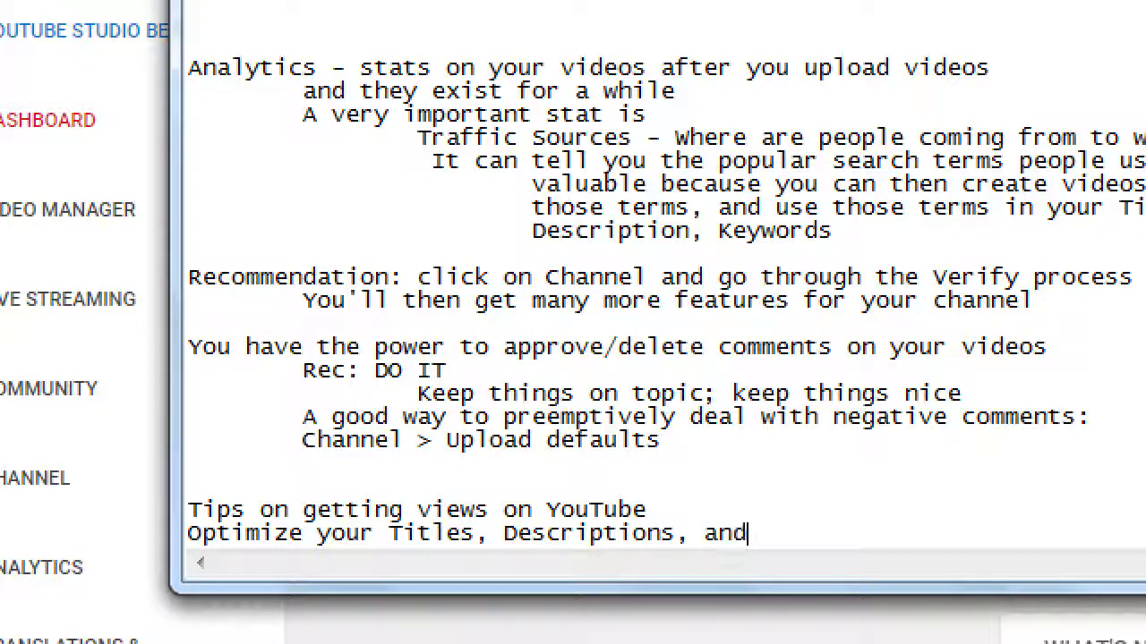
pyautogui.write(' Keywords')
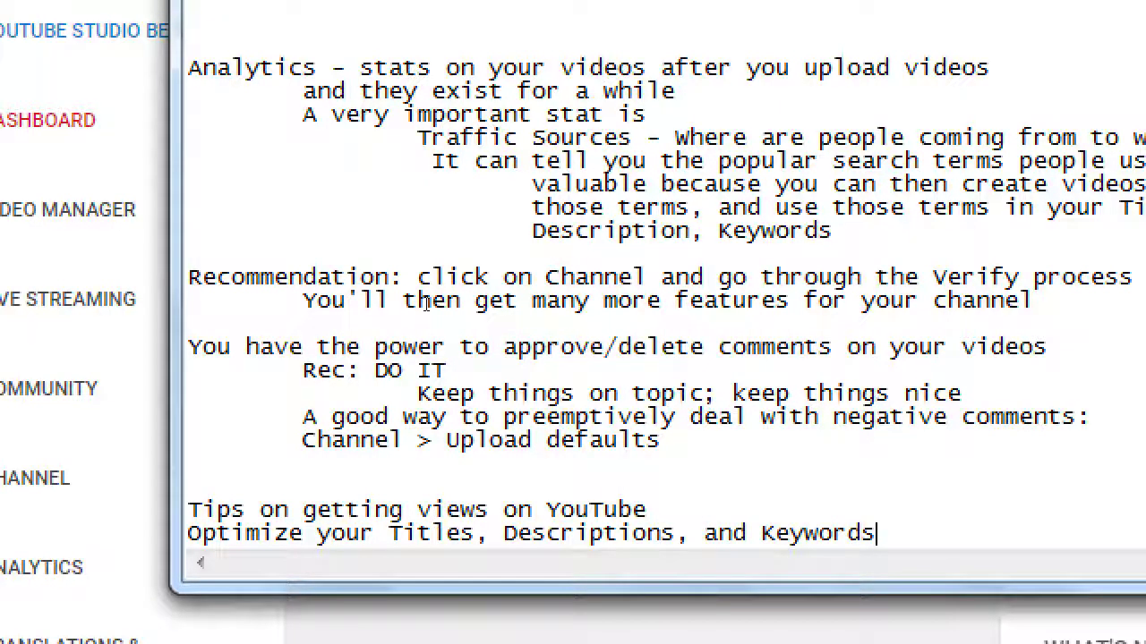
# Step: Add the tip "Create a "good" thumbnail" on a new line of the tips list
pyautogui.press('Return')
pyautogui.write('Create')
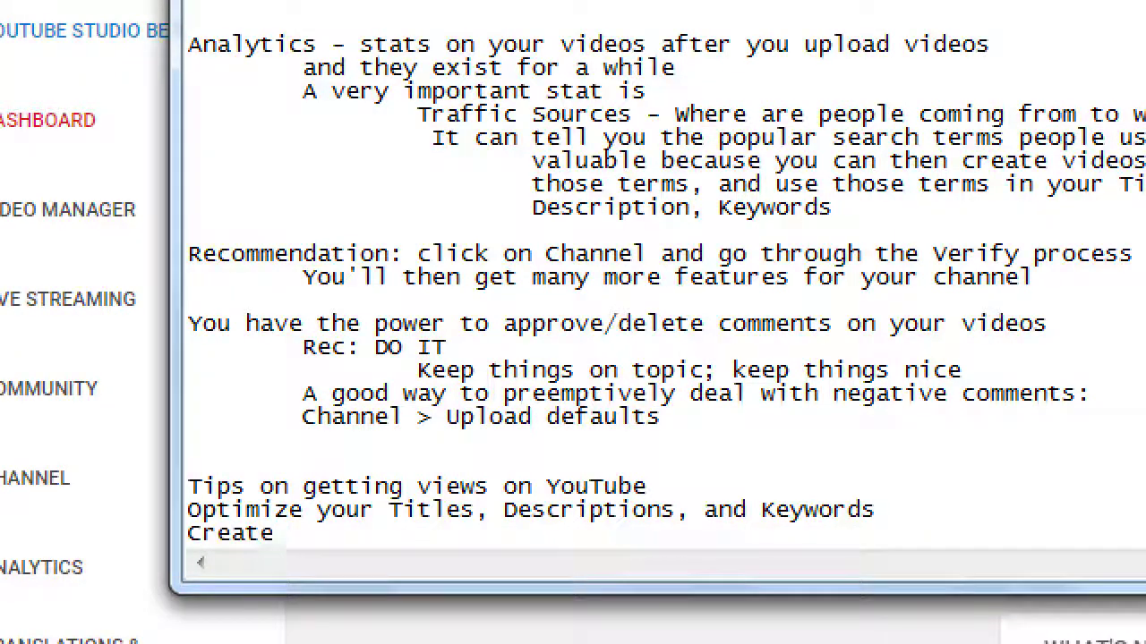
pyautogui.write(' a "good" thumbn')
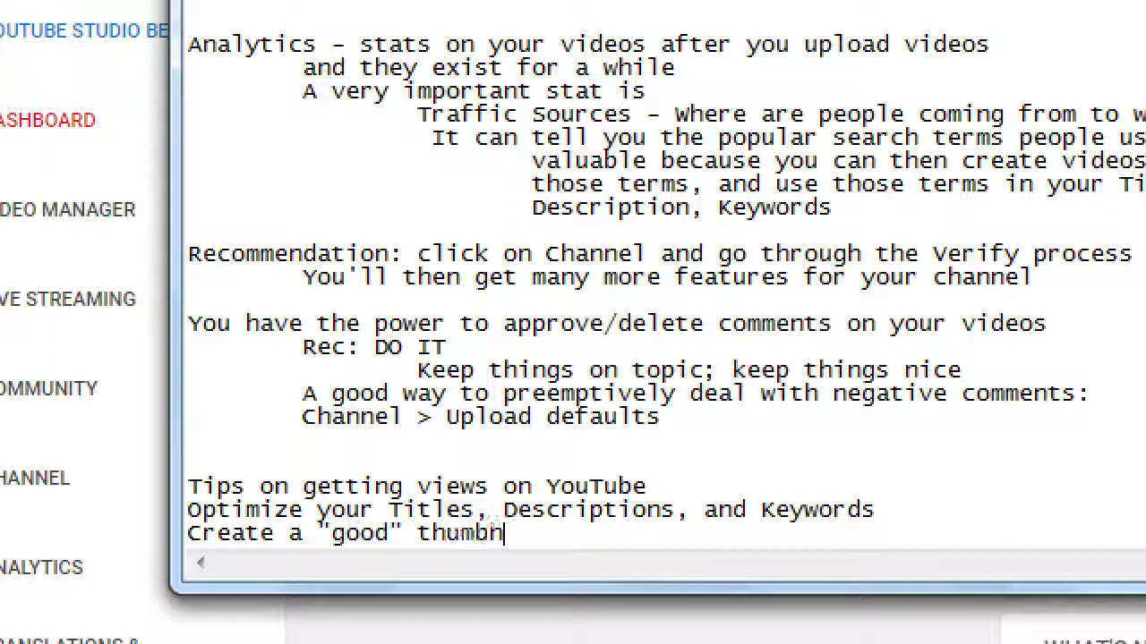
pyautogui.write('ail')
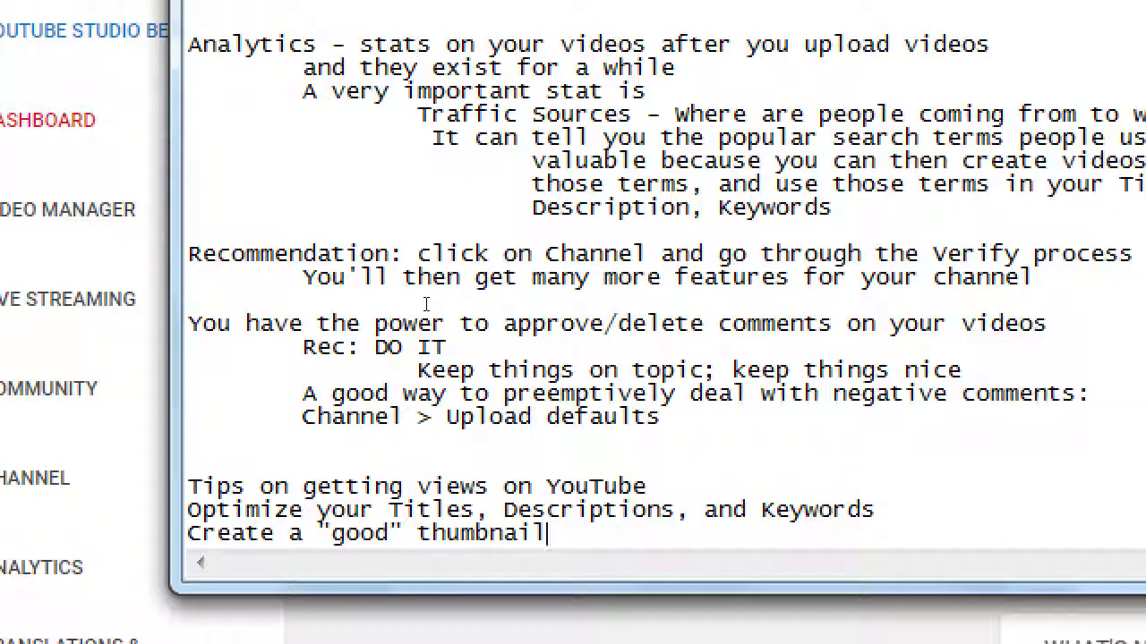
pyautogui.press('Return')
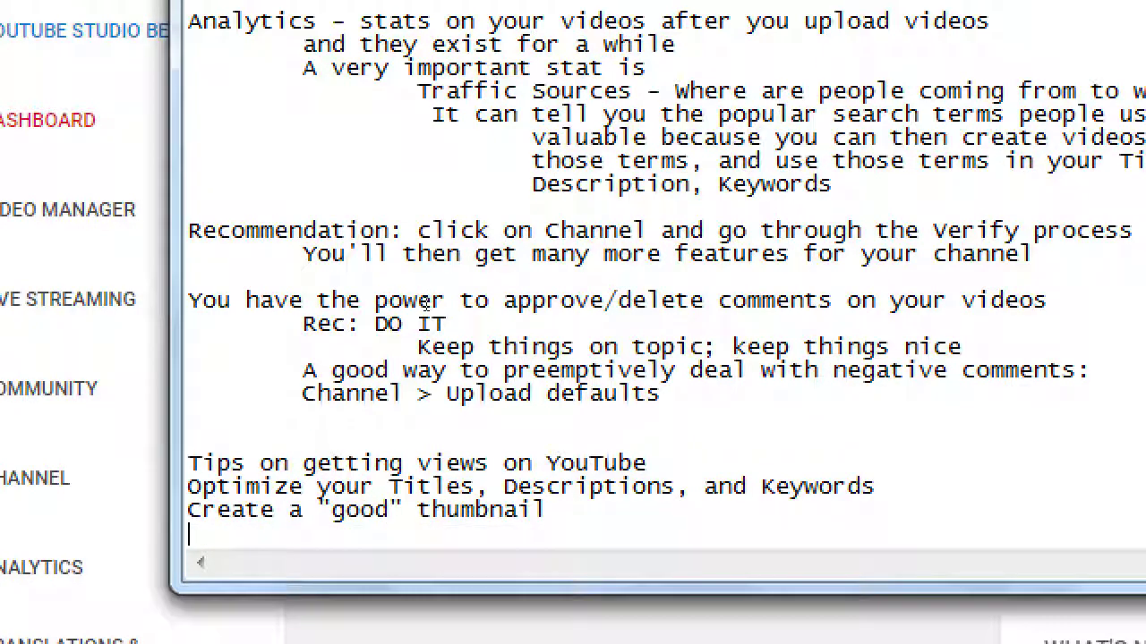
# Step: Add the tips "Organize your content into topics (Playlists)" and "Be social!" on separate lines
pyautogui.write('Organize your ')
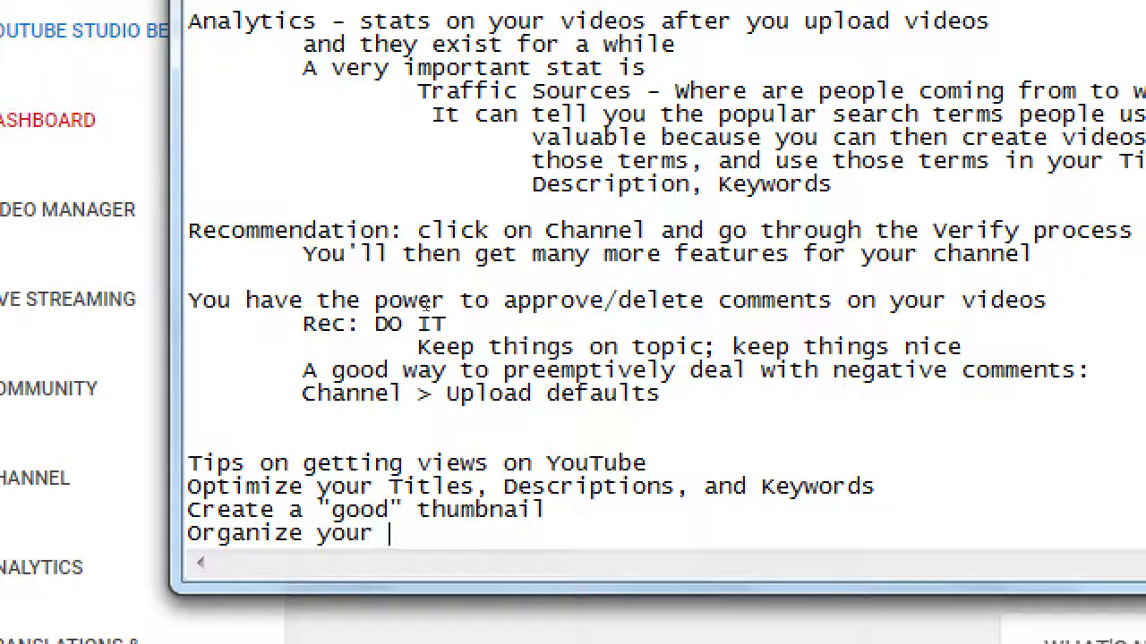
pyautogui.write('content int')
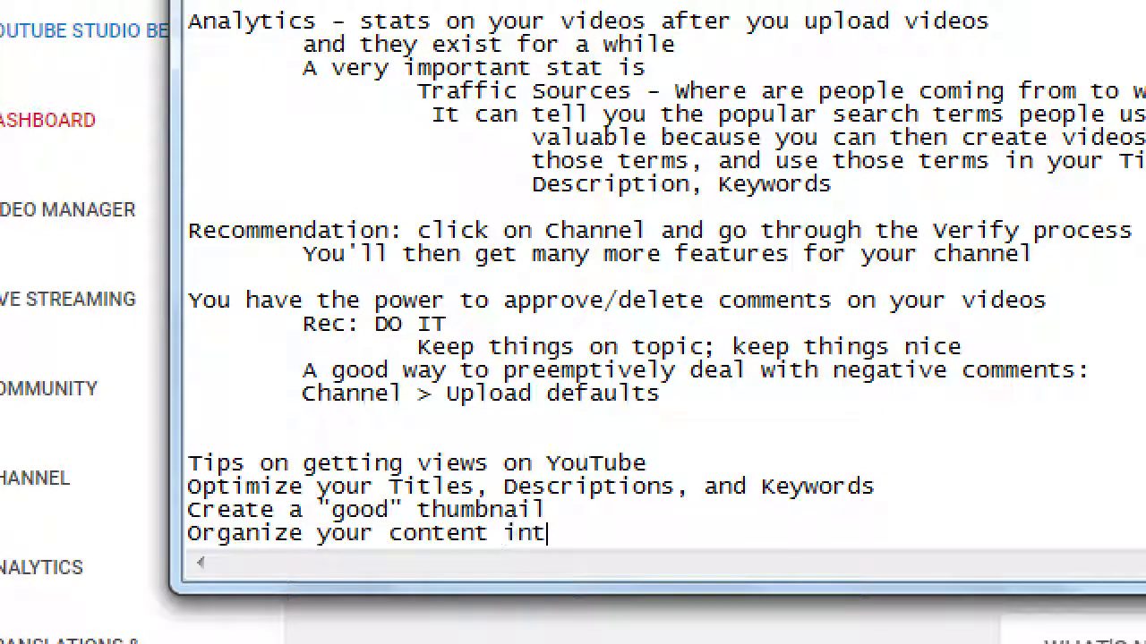
pyautogui.write('o topics (Playlists)')
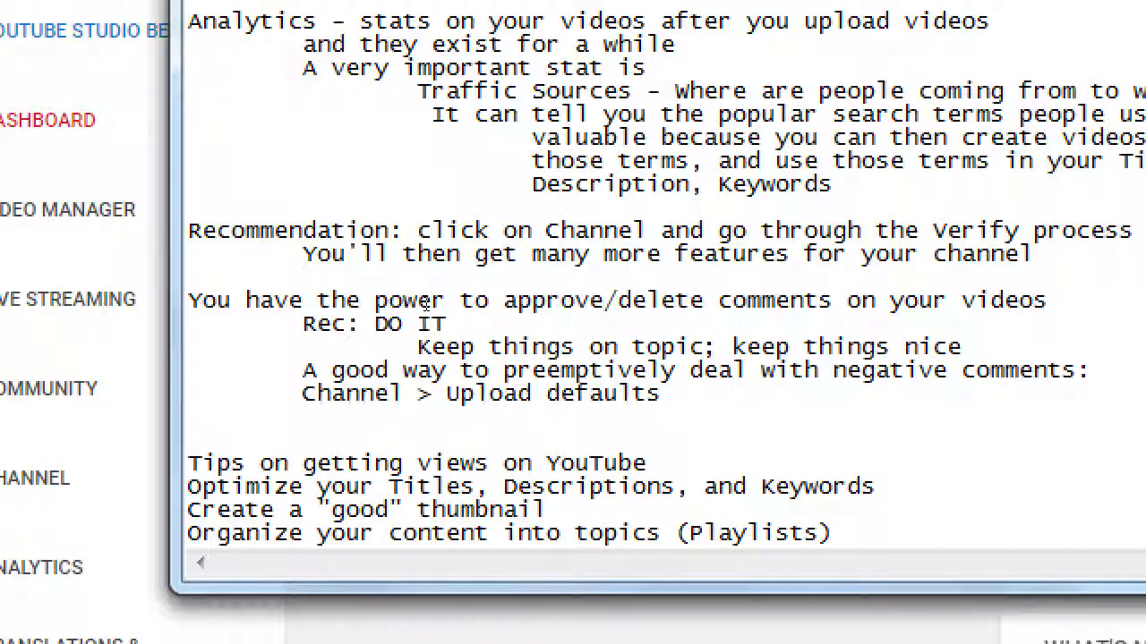
pyautogui.press('Return')
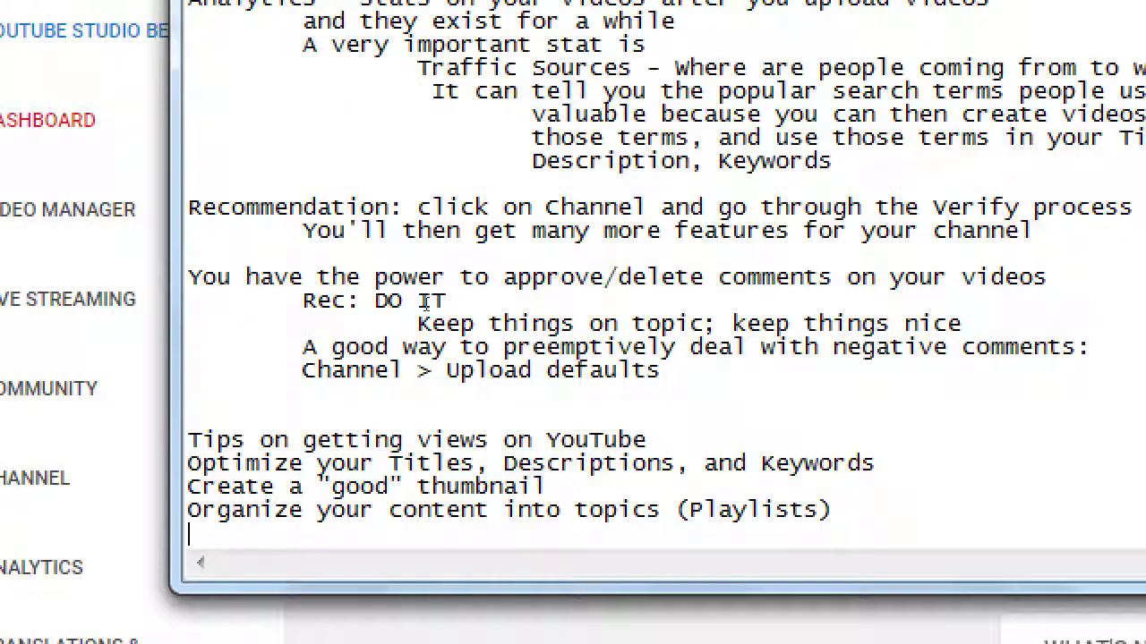
pyautogui.write('Be social!')
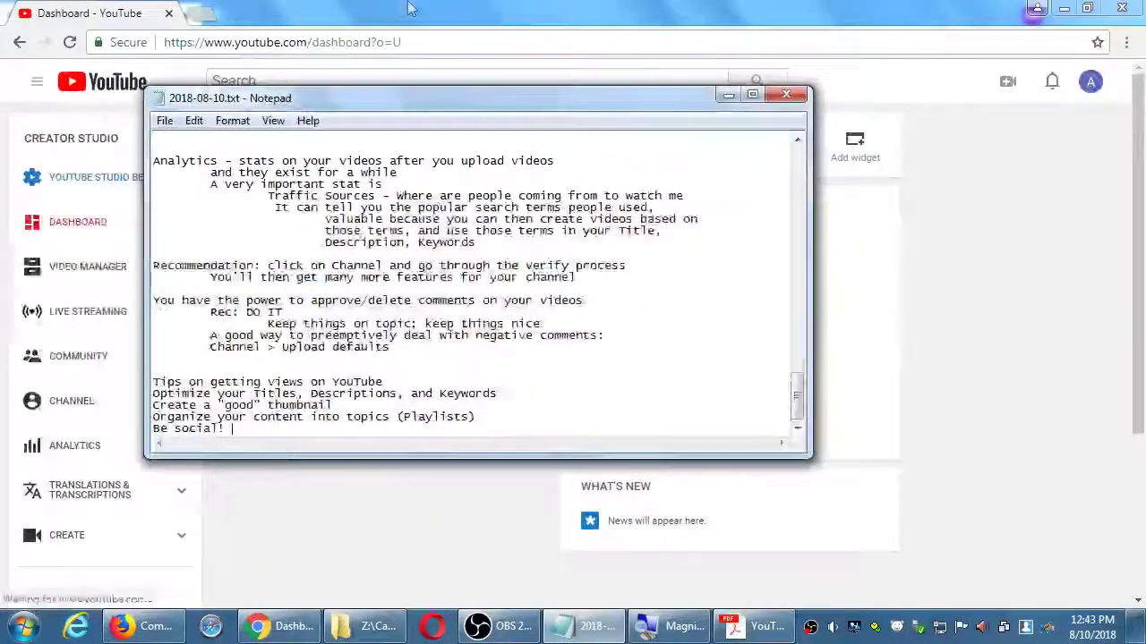
# Step: Switch to YouTube in the browser, open the video upload page and look at its privacy choices
pyautogui.click(172, 137)
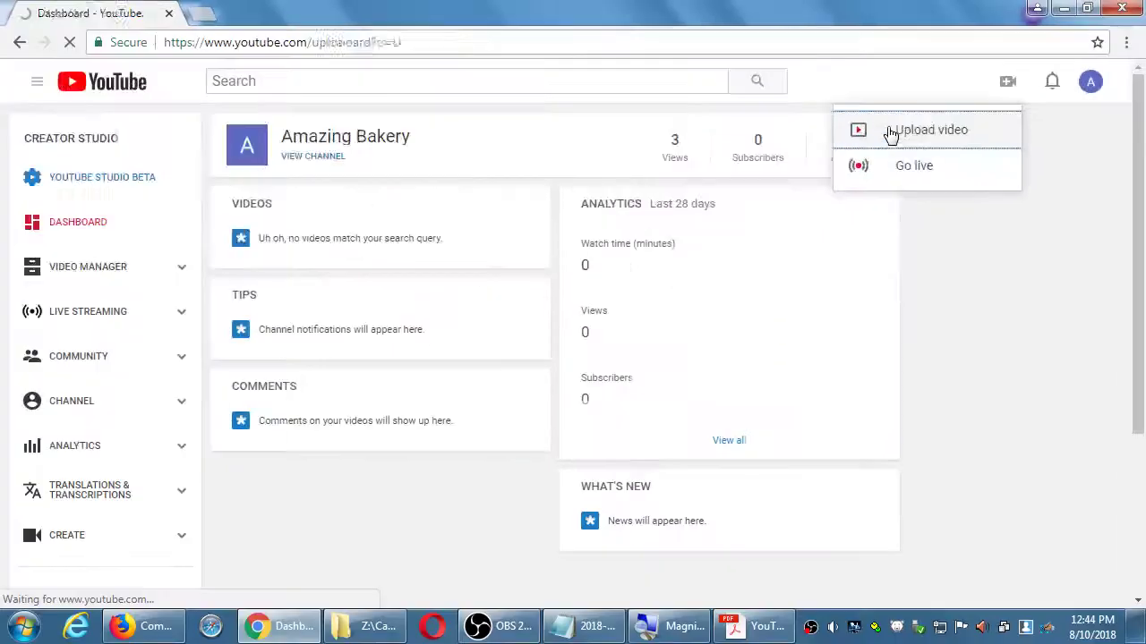
pyautogui.click(617, 185)
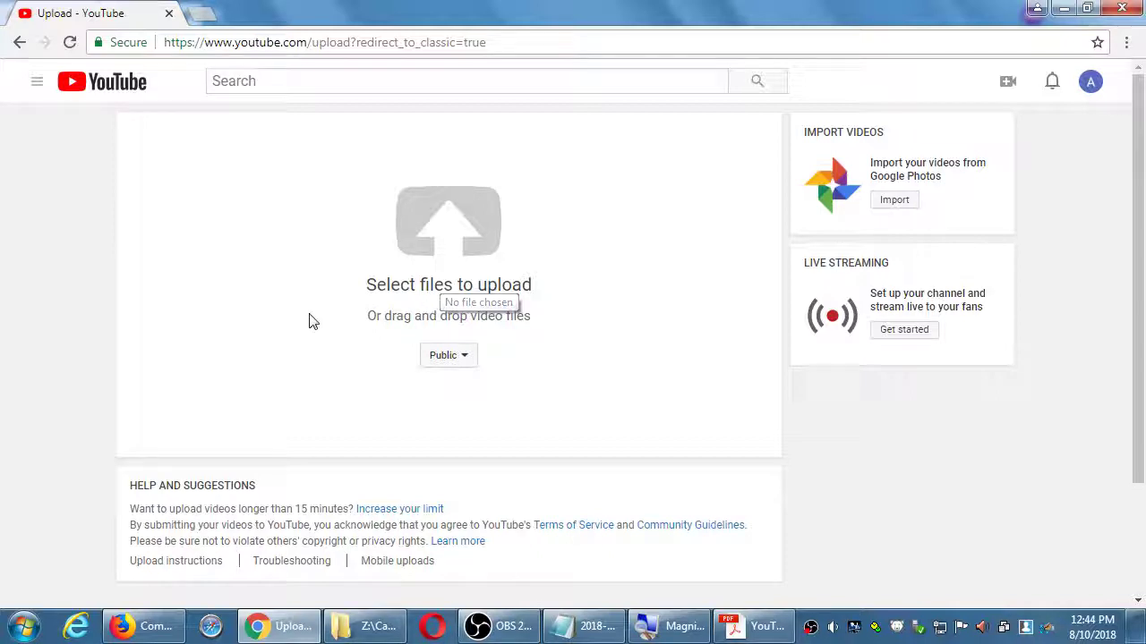
pyautogui.click(463, 359)
pyautogui.click(192, 361)
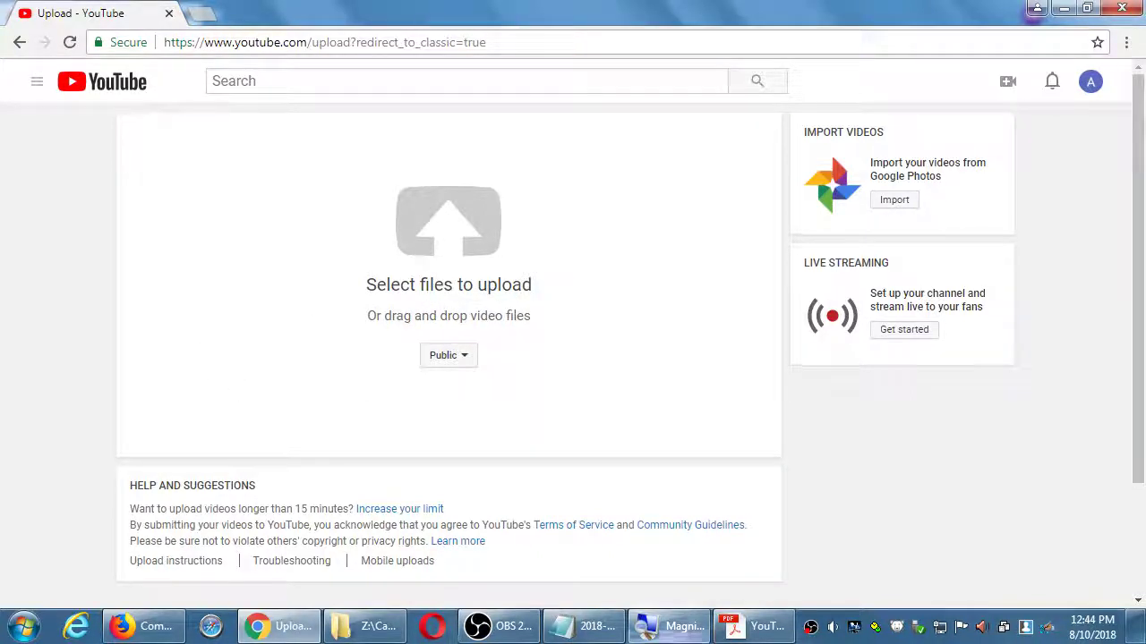
# Step: Return to the Notepad notes, move the window clear of the upload area and add the heading "Privacy Options for videos"
pyautogui.click(584, 626)
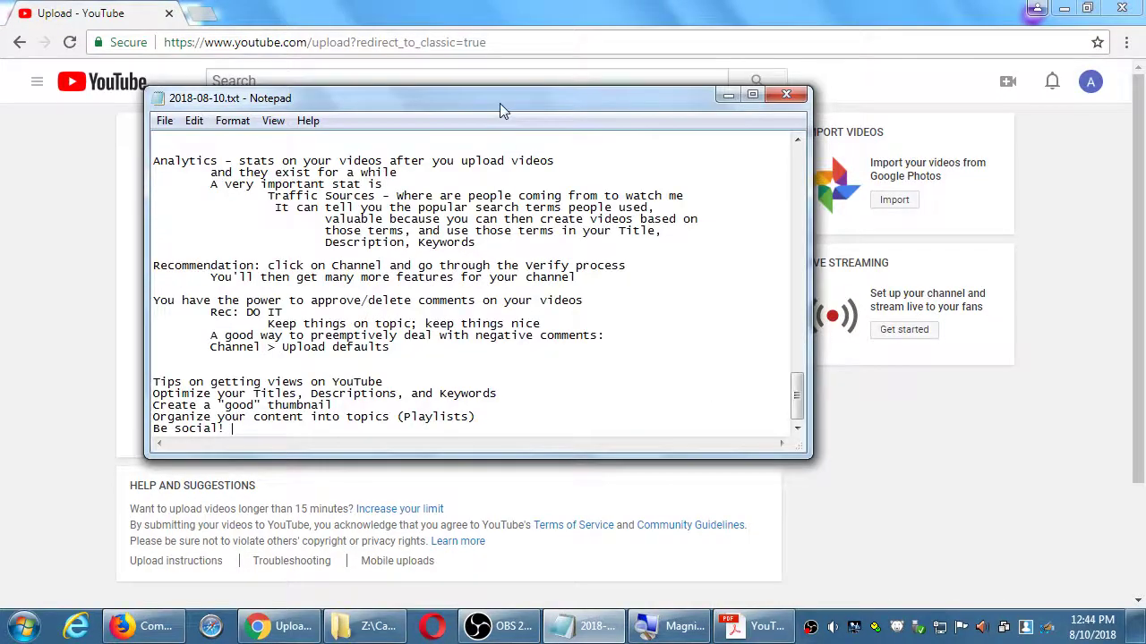
pyautogui.moveTo(500, 103); pyautogui.dragTo(930, 63)
pyautogui.press('Return')
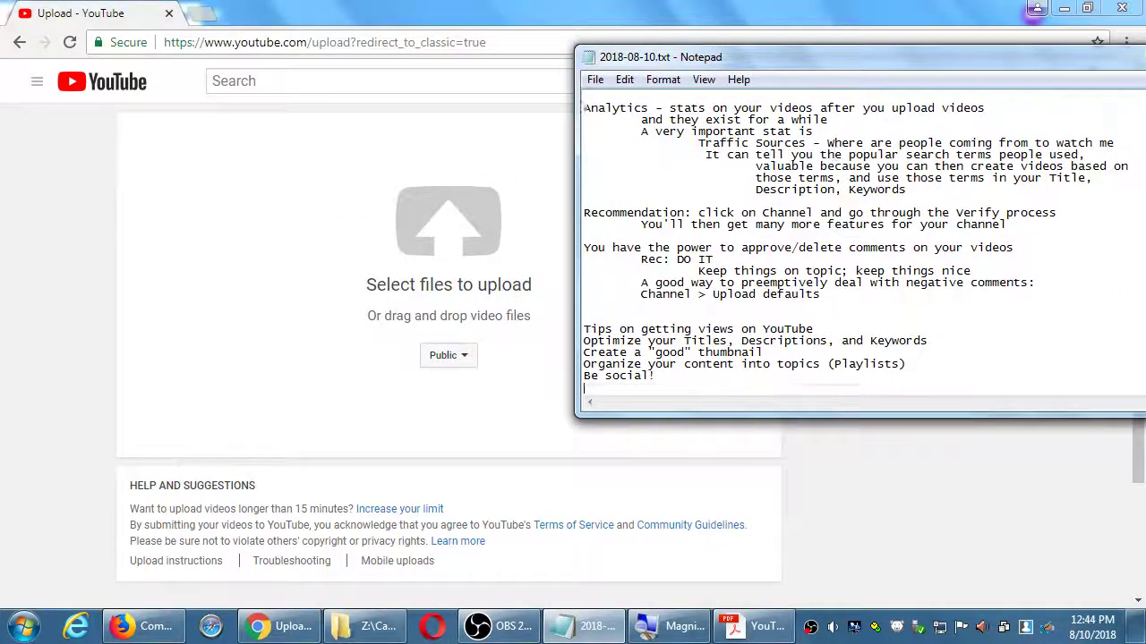
pyautogui.press('Return')
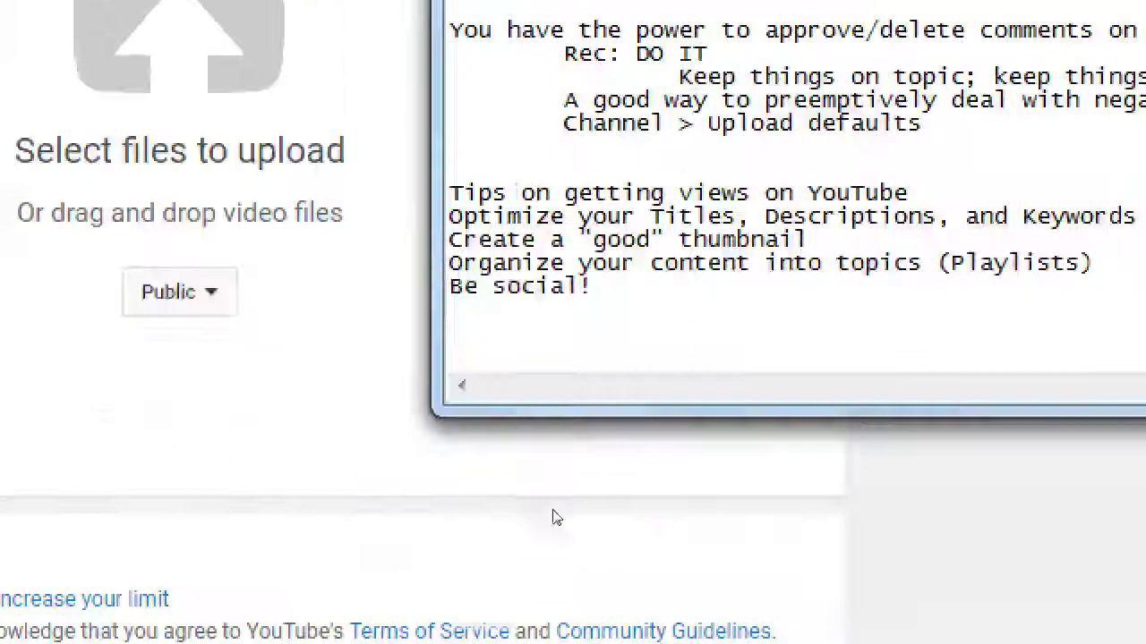
pyautogui.write('Priv')
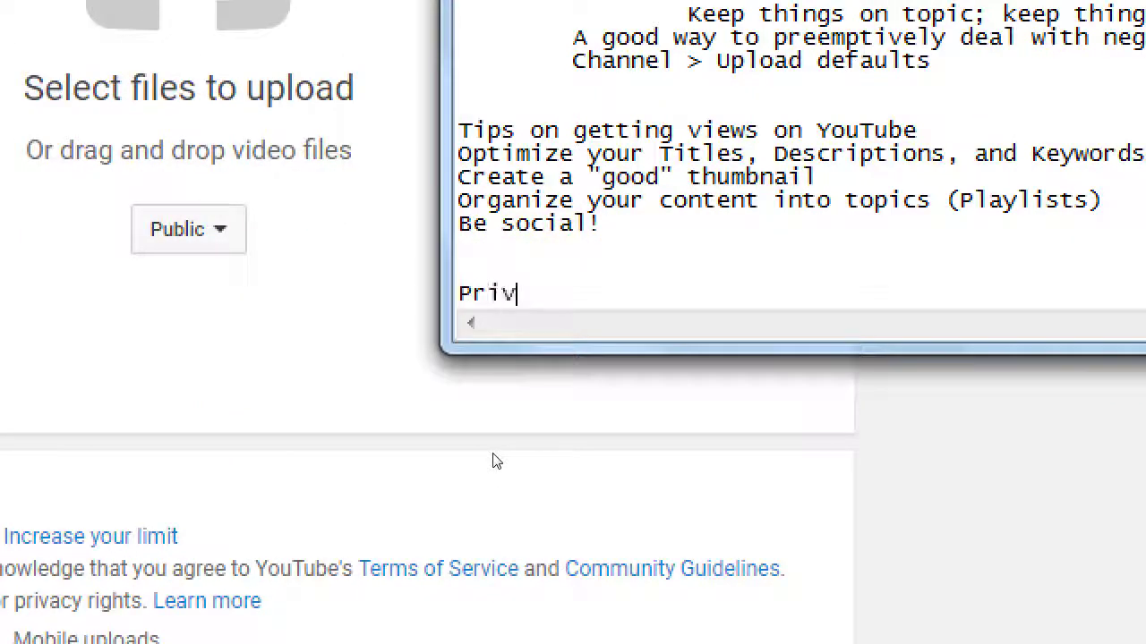
pyautogui.write('acy O')
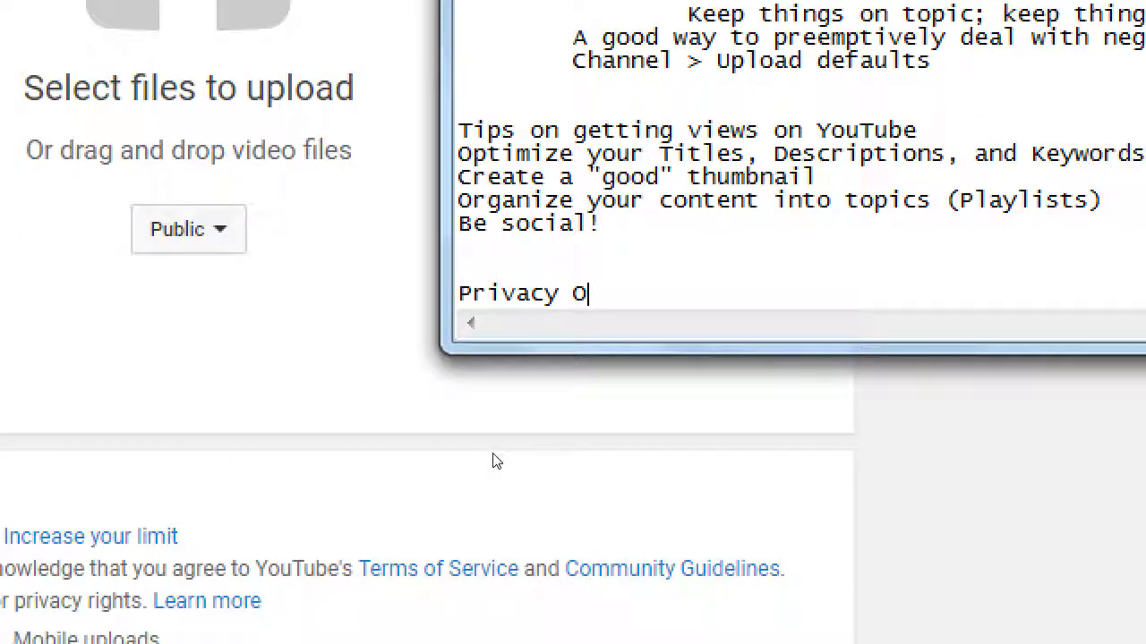
pyautogui.write('ptions for videos')
pyautogui.press('Return')
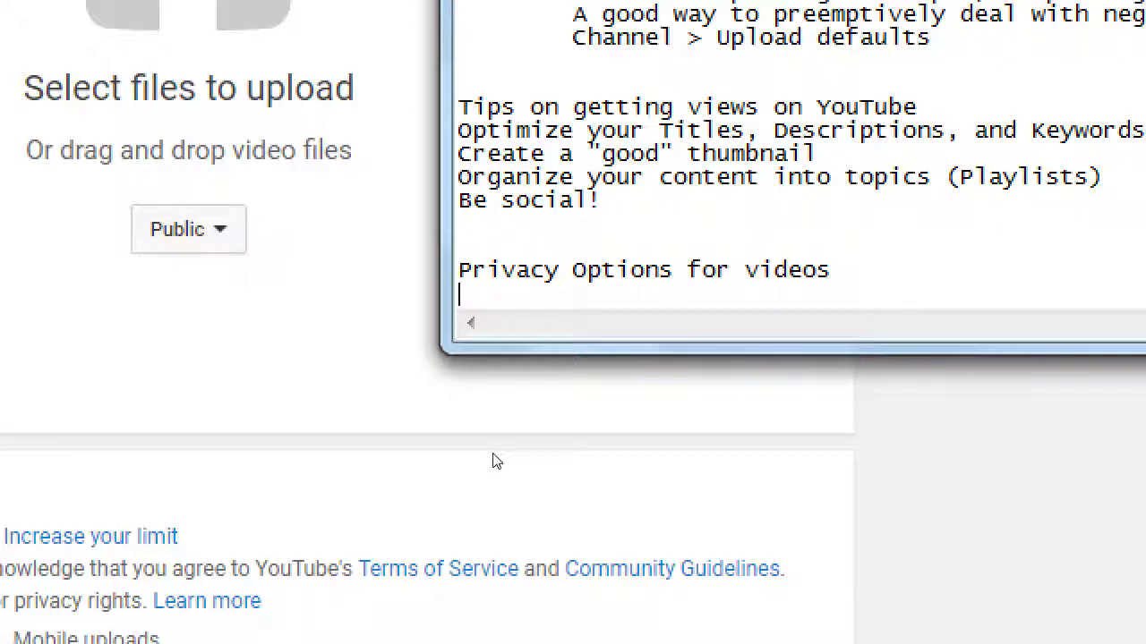
# Step: Add "Public" under the privacy heading, expand the upload page's privacy choices in the browser, and return to the Notepad notes
pyautogui.write('Public')
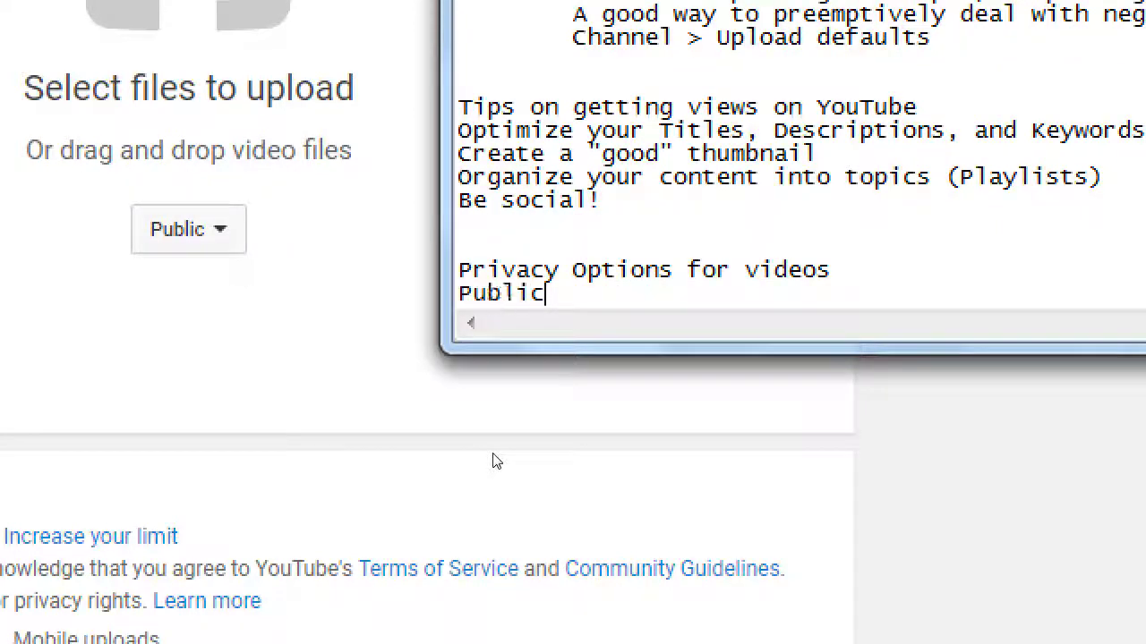
pyautogui.click(495, 461)
pyautogui.click(188, 229)
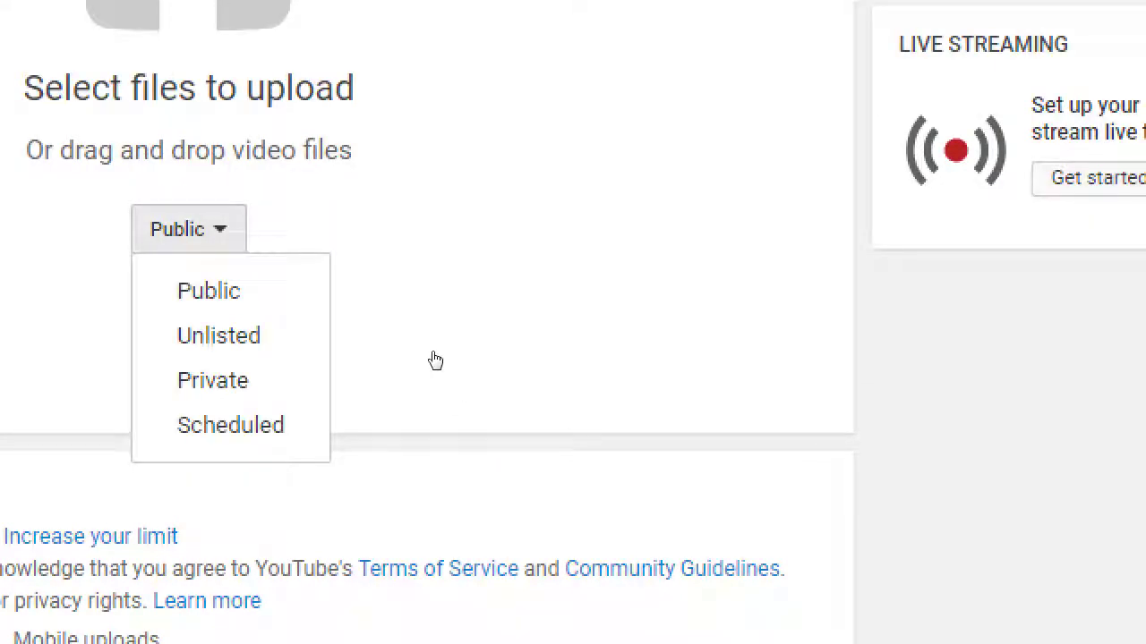
pyautogui.hotkey('alt', 'Tab')
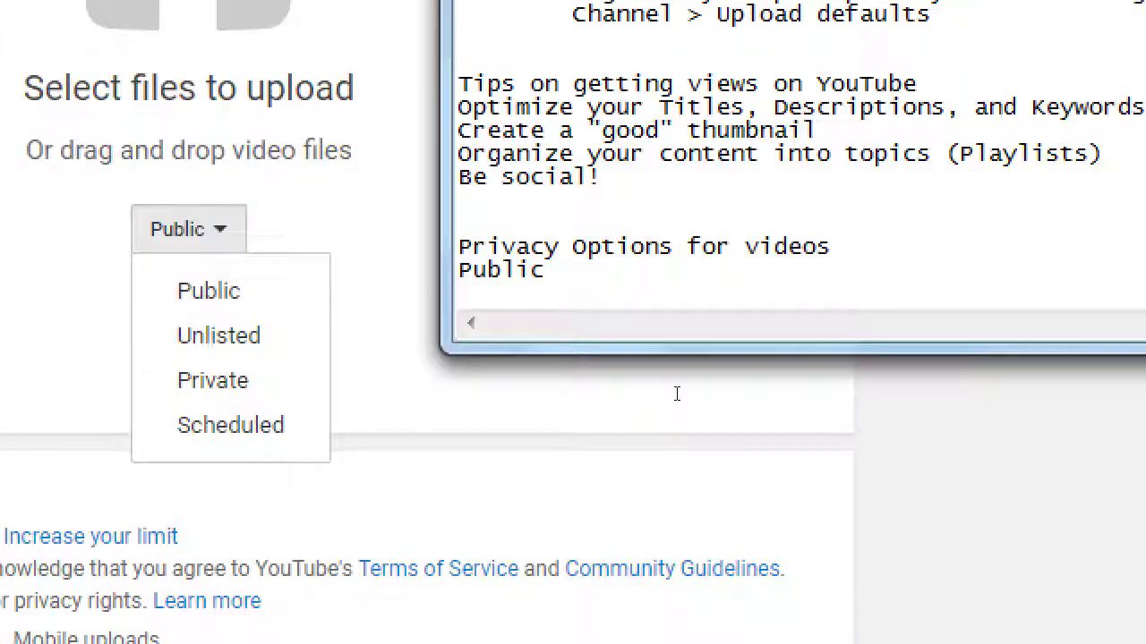
# Step: List the remaining privacy options "Unlisted", "Private" and "Scheduled" on separate lines below "Public"
pyautogui.write('U')
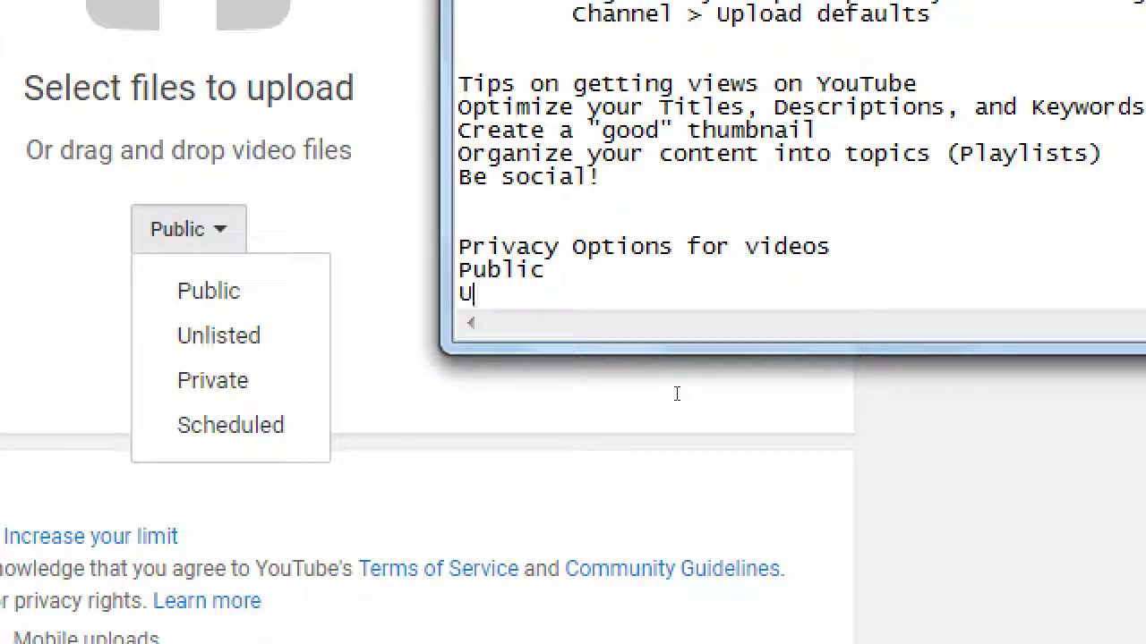
pyautogui.write('nlisted')
pyautogui.press('Return')
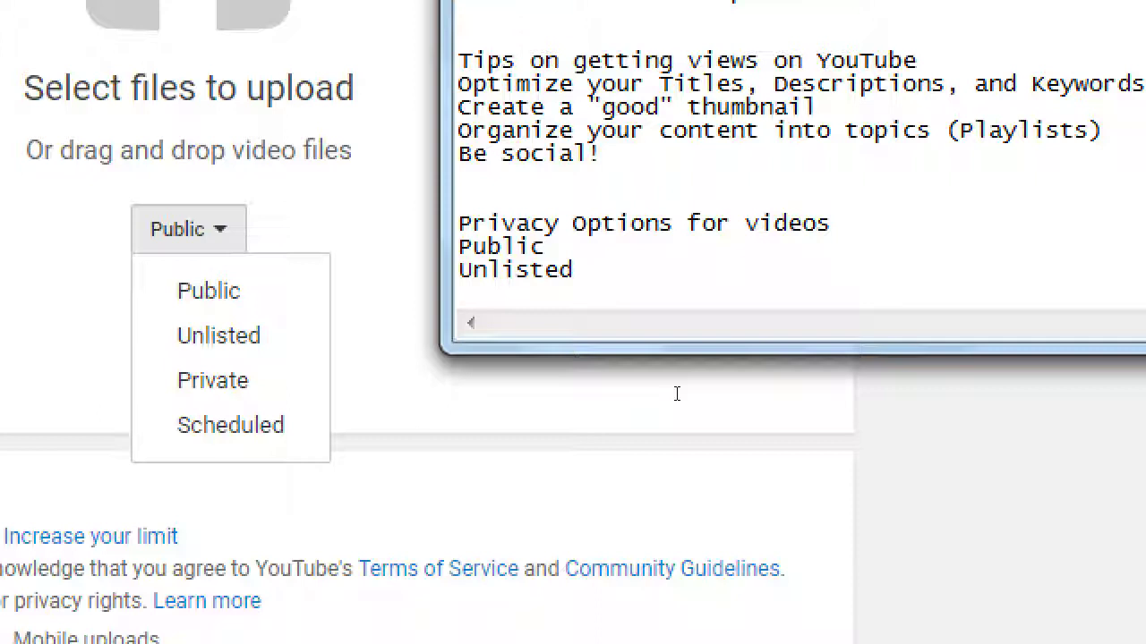
pyautogui.write('Private')
pyautogui.press('Return')
pyautogui.write('Schedu')
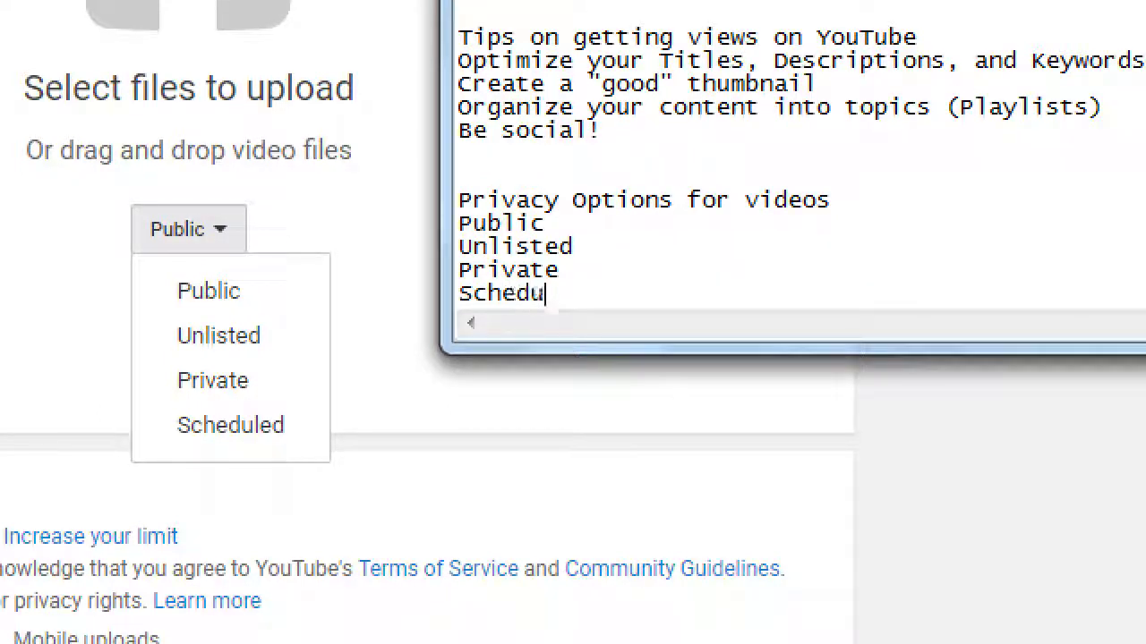
pyautogui.write('led')
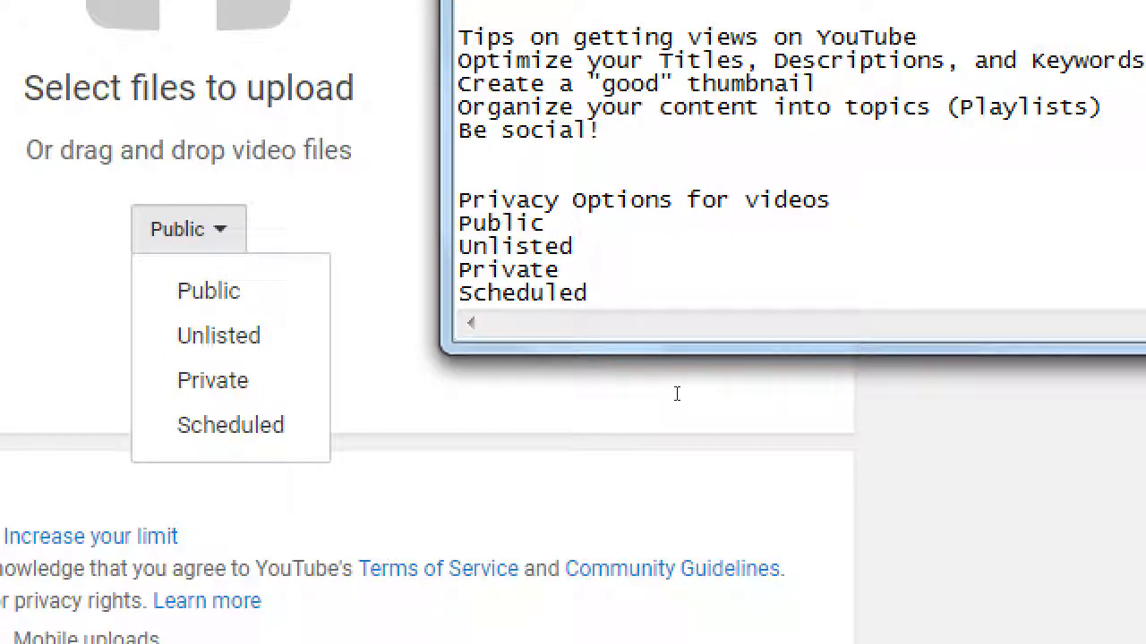
# Step: Describe the Public option on its line as "Anyone with a link, or search, can view your video"
pyautogui.press('Up')
pyautogui.press('Up')
pyautogui.press('Up')
pyautogui.write('Anyone ')
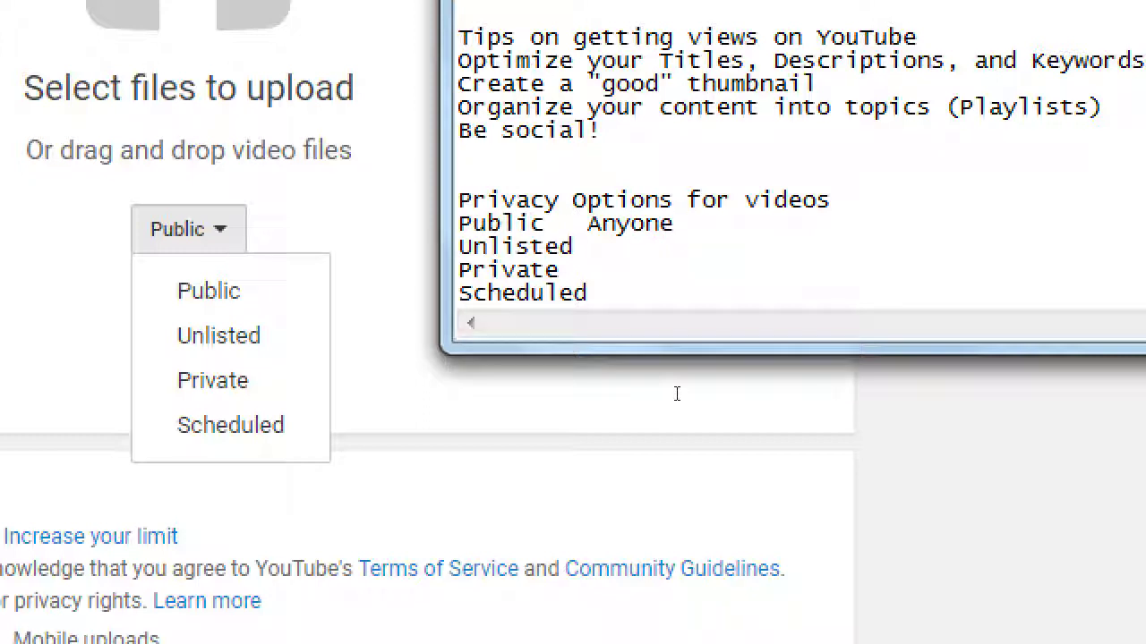
pyautogui.write('with a link, or se')
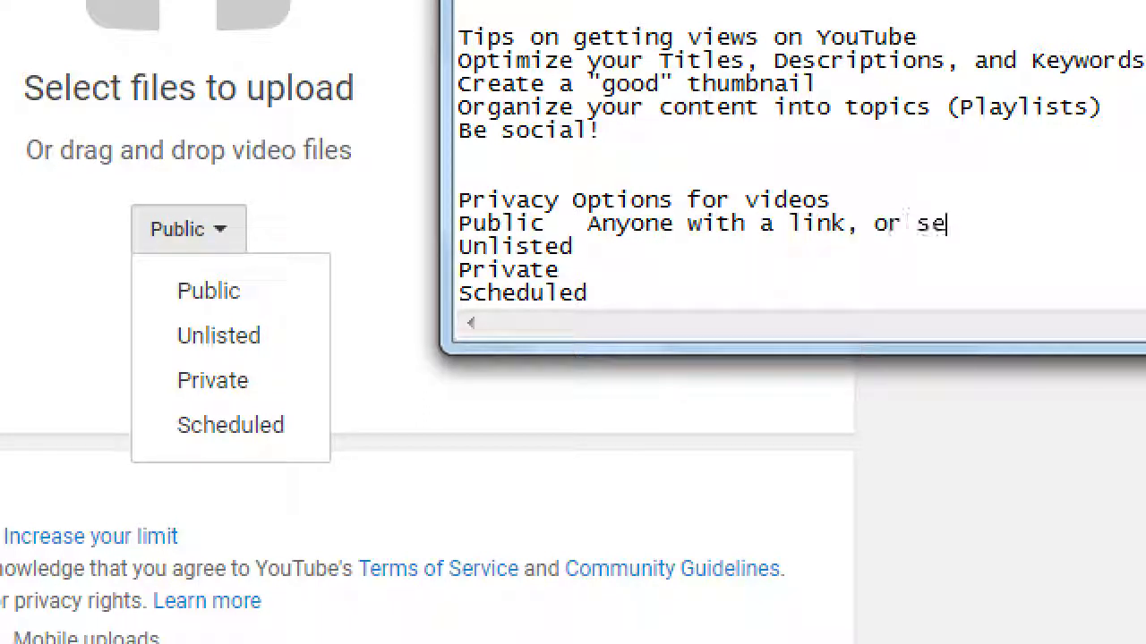
pyautogui.write('arch, can vi')
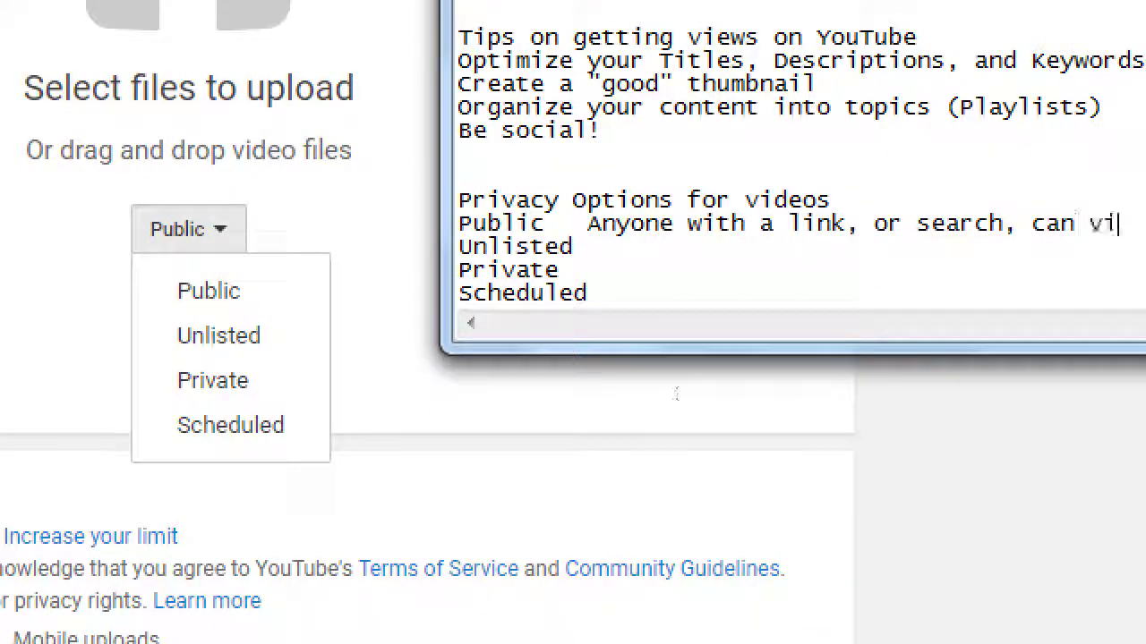
pyautogui.write('ew')
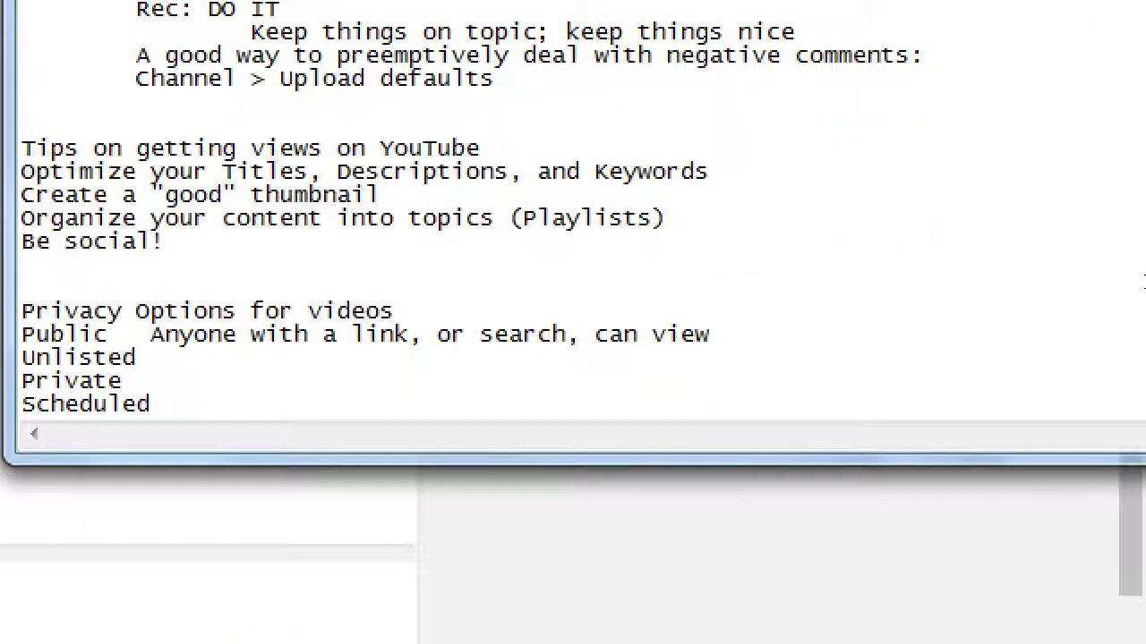
pyautogui.write(' your vide')
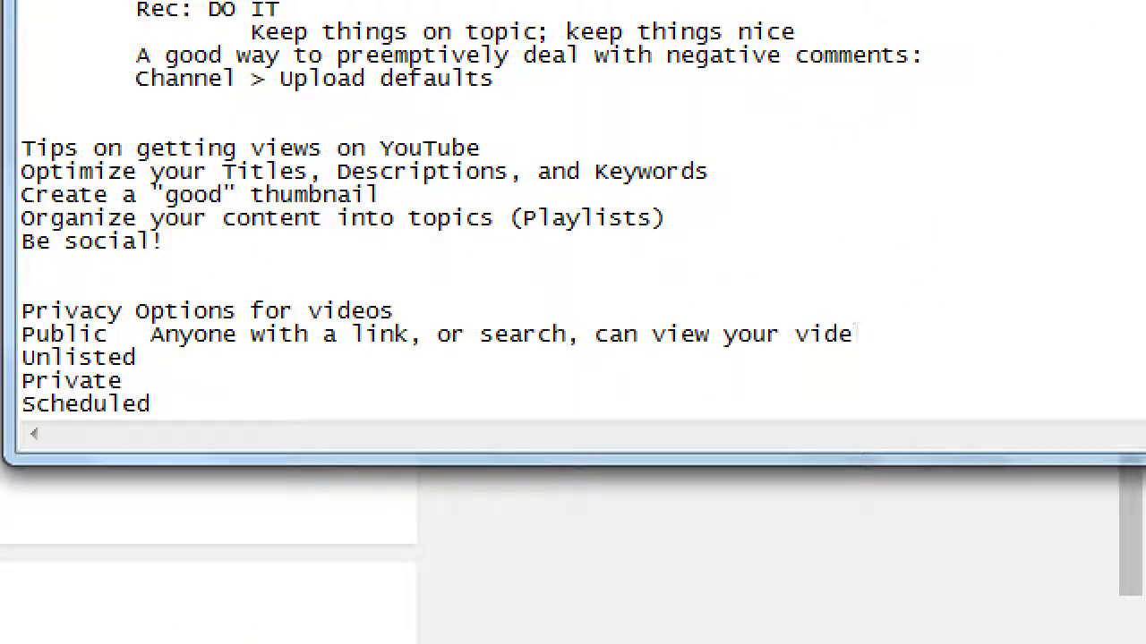
pyautogui.write('o')
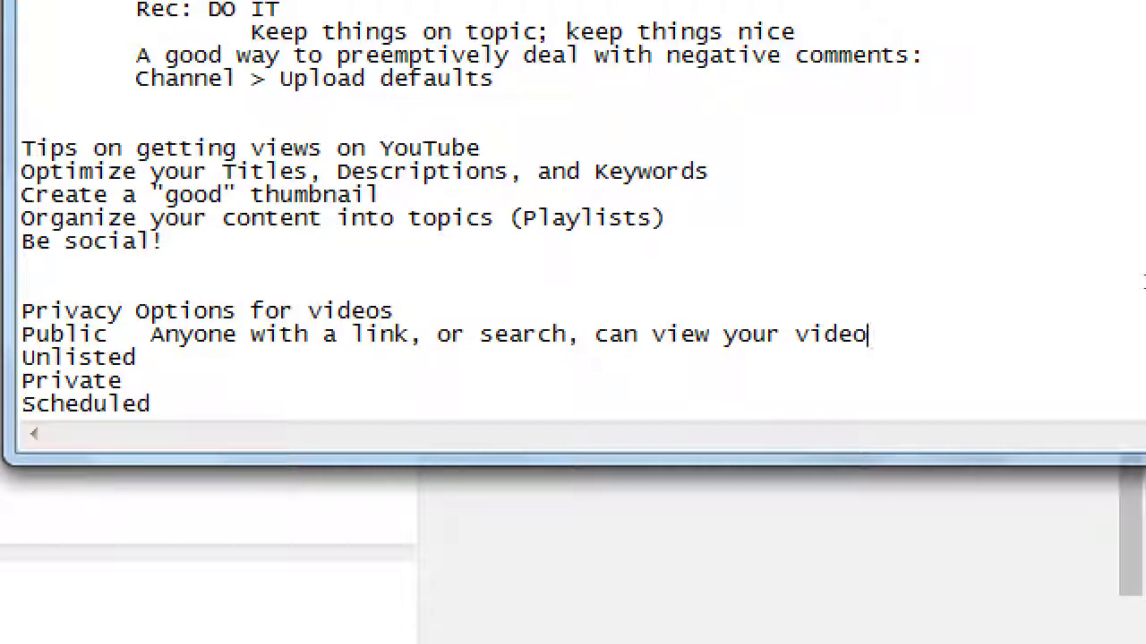
# Step: Describe the Unlisted option on its line as "Anyone with a link, but not through search, can view your video"
pyautogui.press('Down')
pyautogui.write('Anyone')
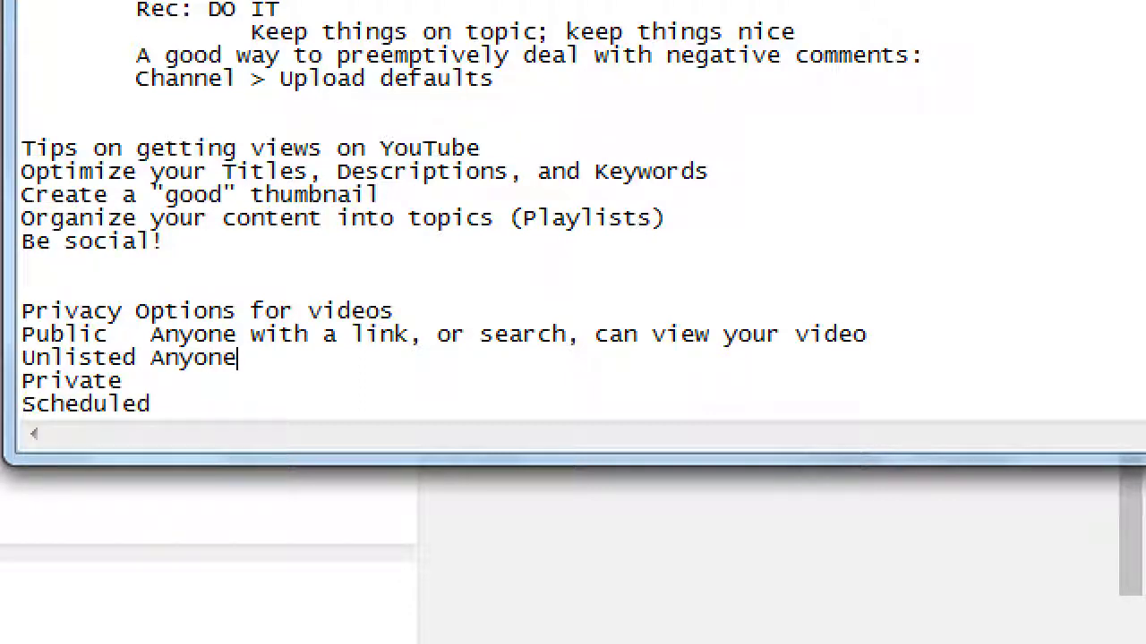
pyautogui.write(' with a link, but no')
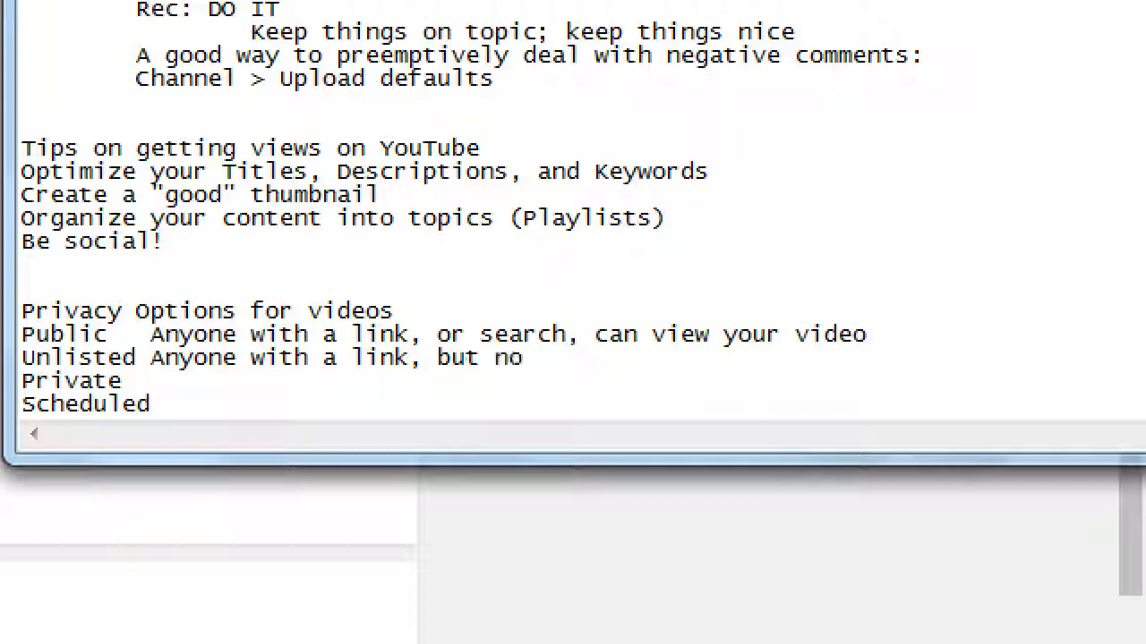
pyautogui.write('t through sea')
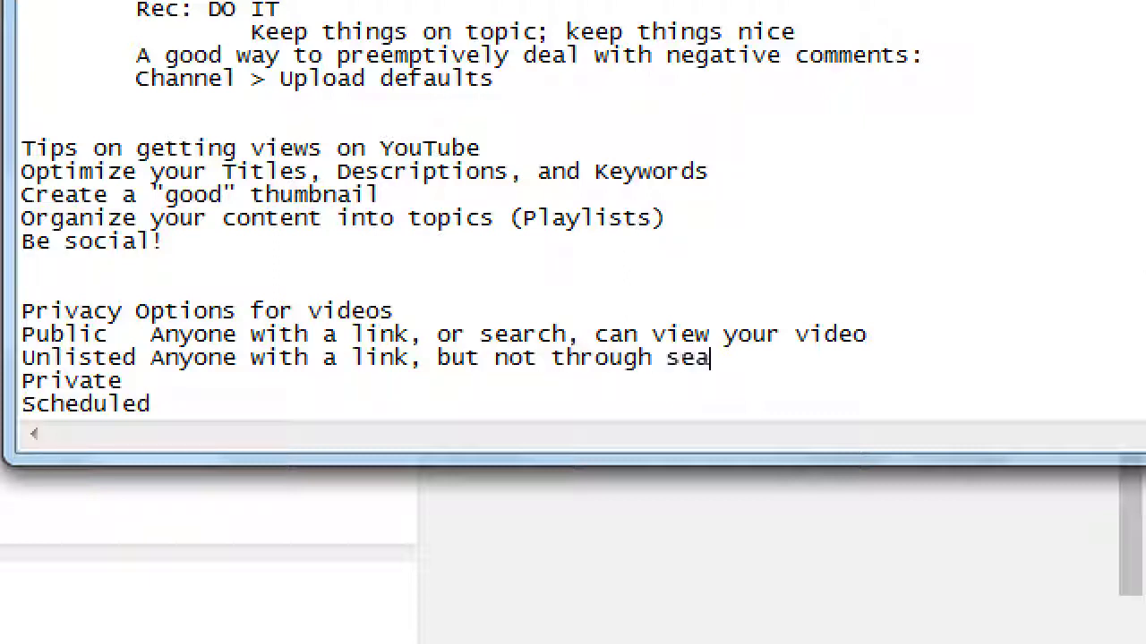
pyautogui.write('rch, can view your video')
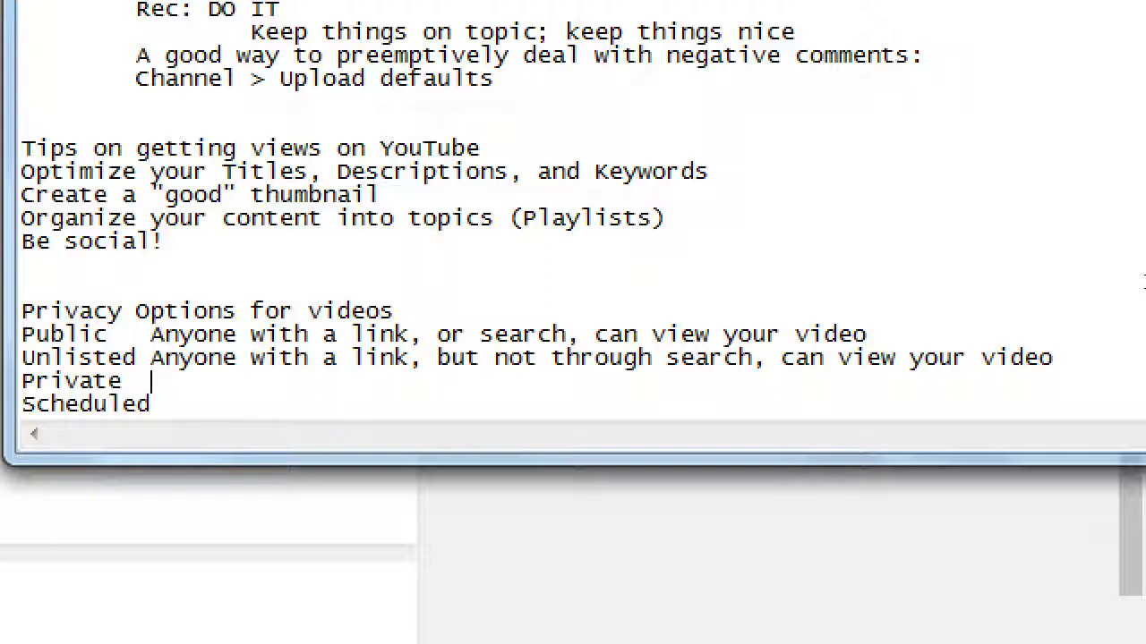
# Step: Describe the Private option on its line as "Not found through search, and only those you approve can view"
pyautogui.write('Not found thro')
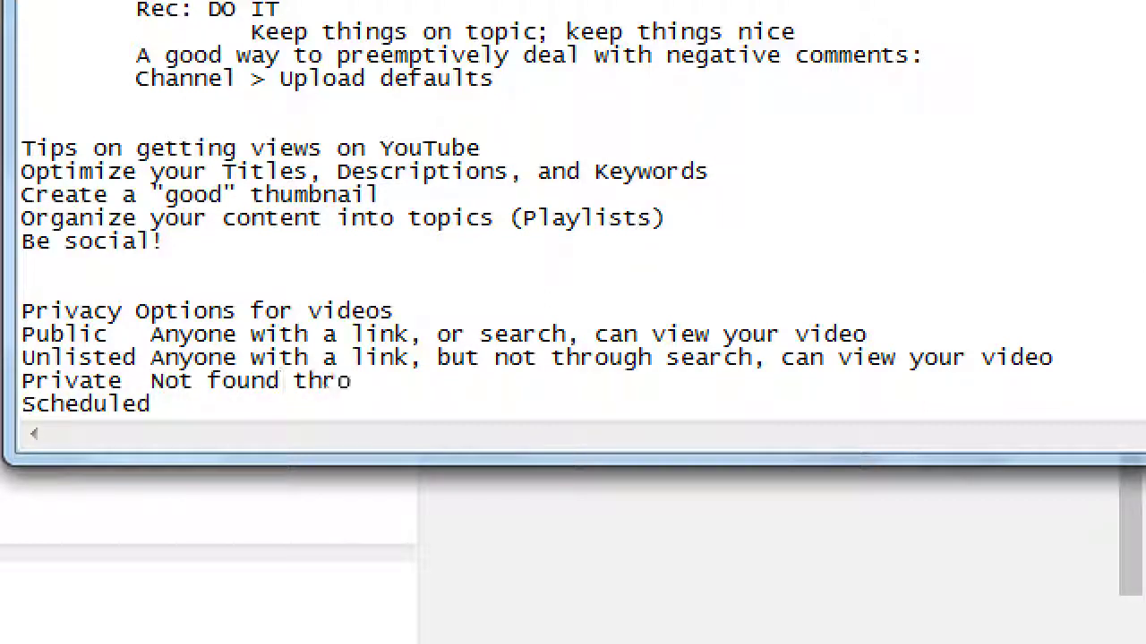
pyautogui.write('ugh search, and ')
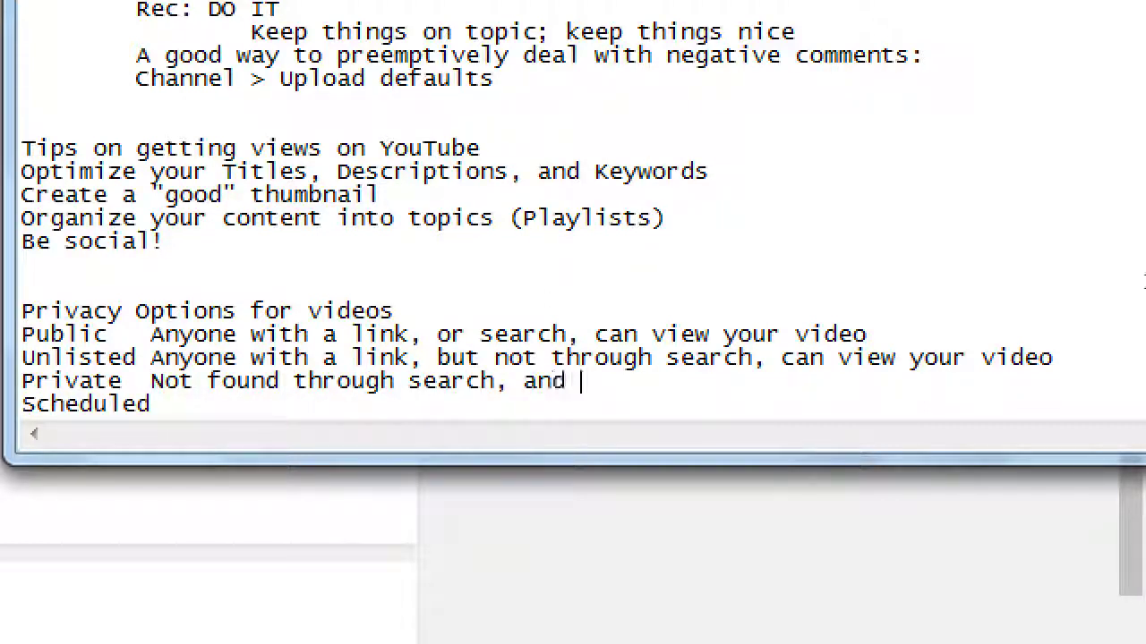
pyautogui.write('only those you ')
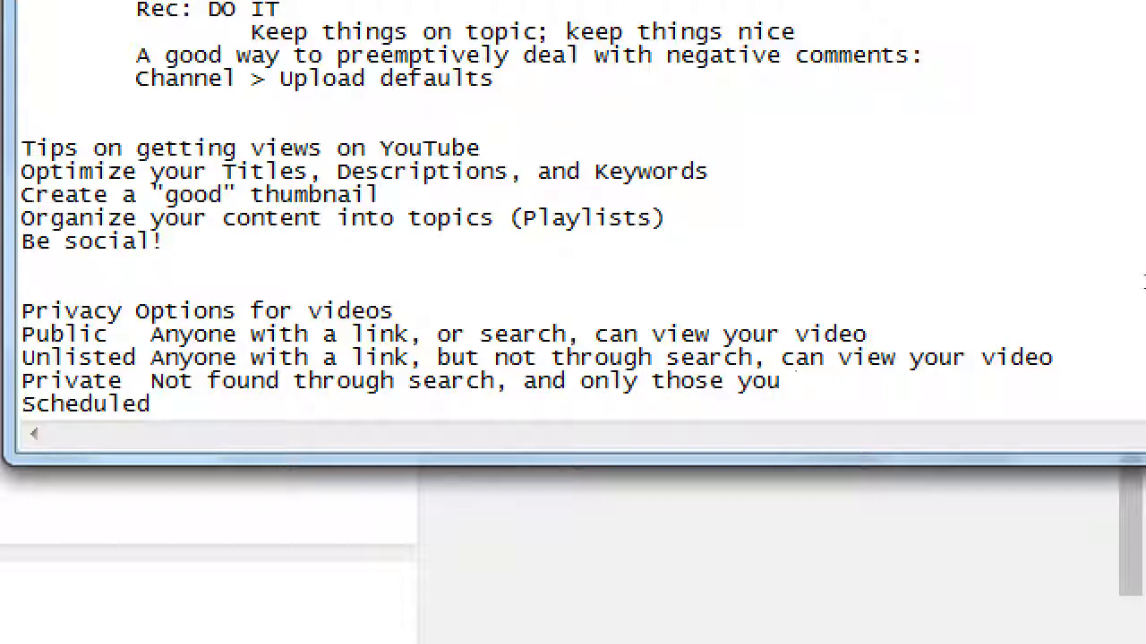
pyautogui.write('approve can view')
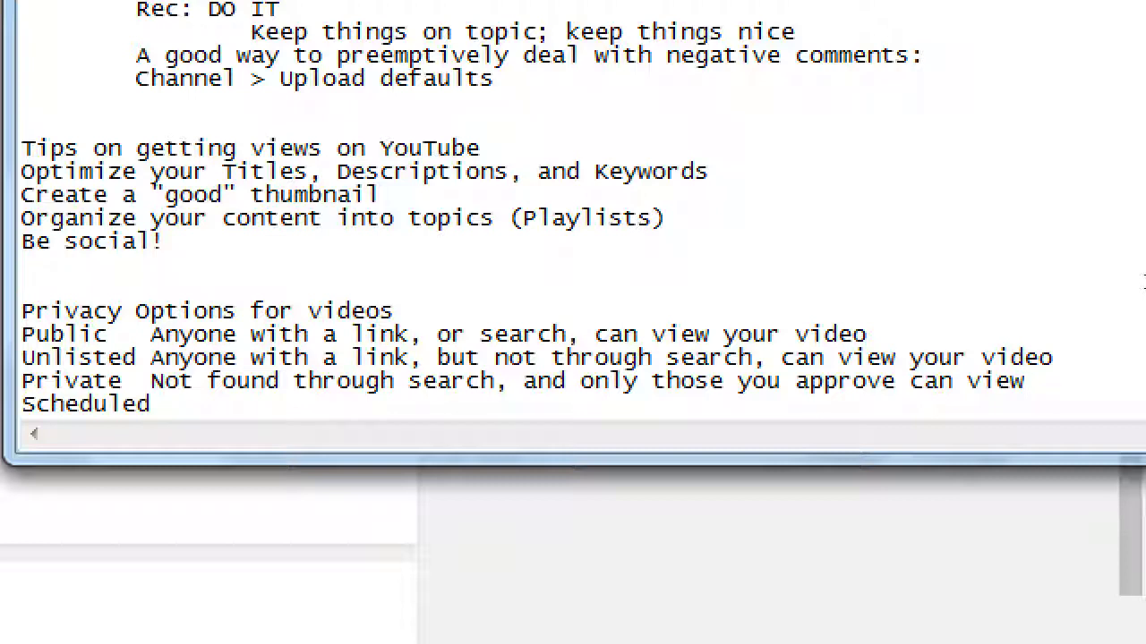
# Step: Shift the Public, Unlisted and Private descriptions one space over so they align in a column clear of the word "Scheduled"
pyautogui.press('Up')
pyautogui.press('Home')
pyautogui.press('Up')
pyautogui.press('Right')
pyautogui.press('Right')
pyautogui.press('Right')
pyautogui.press('Right')
pyautogui.press('Right')
pyautogui.press('Right')
pyautogui.press('Right')
pyautogui.press('Right')
pyautogui.press('Right')
pyautogui.press('Down')
pyautogui.press('Down')
pyautogui.press('Down')
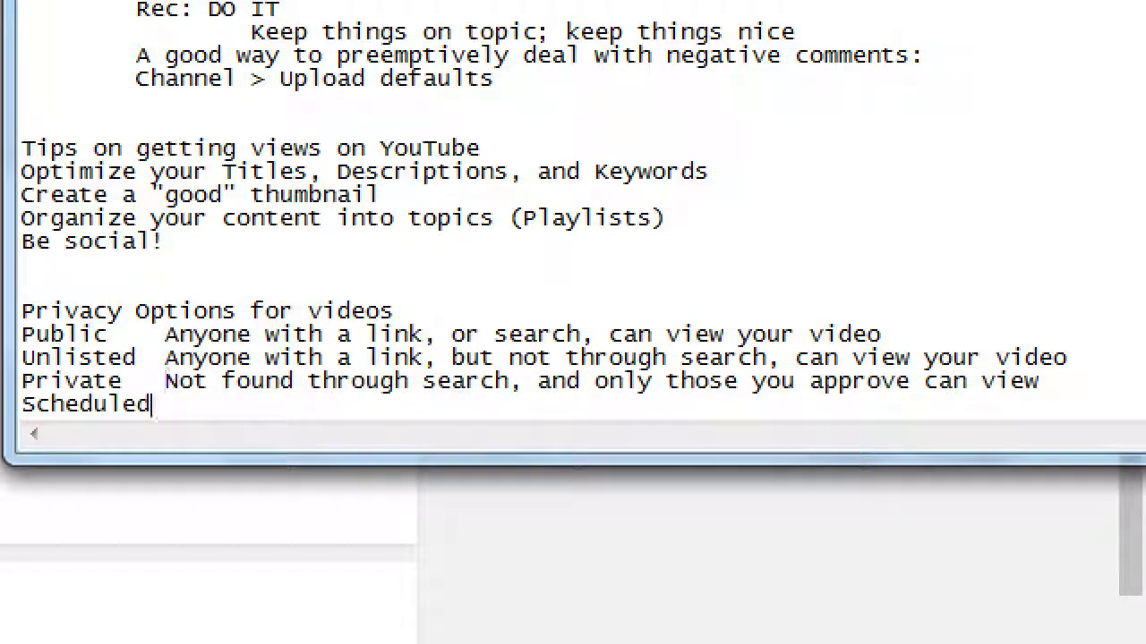
# Step: Describe the Scheduled option on its line as "After your deadline, video becomes Public"
pyautogui.write('After your')
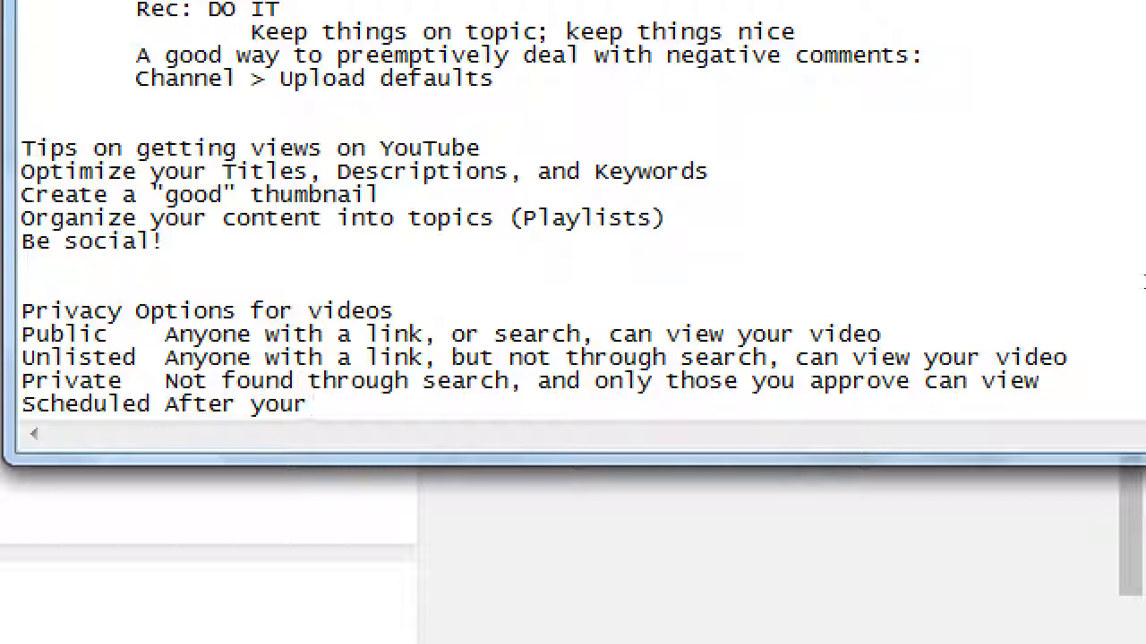
pyautogui.write(' deadl')
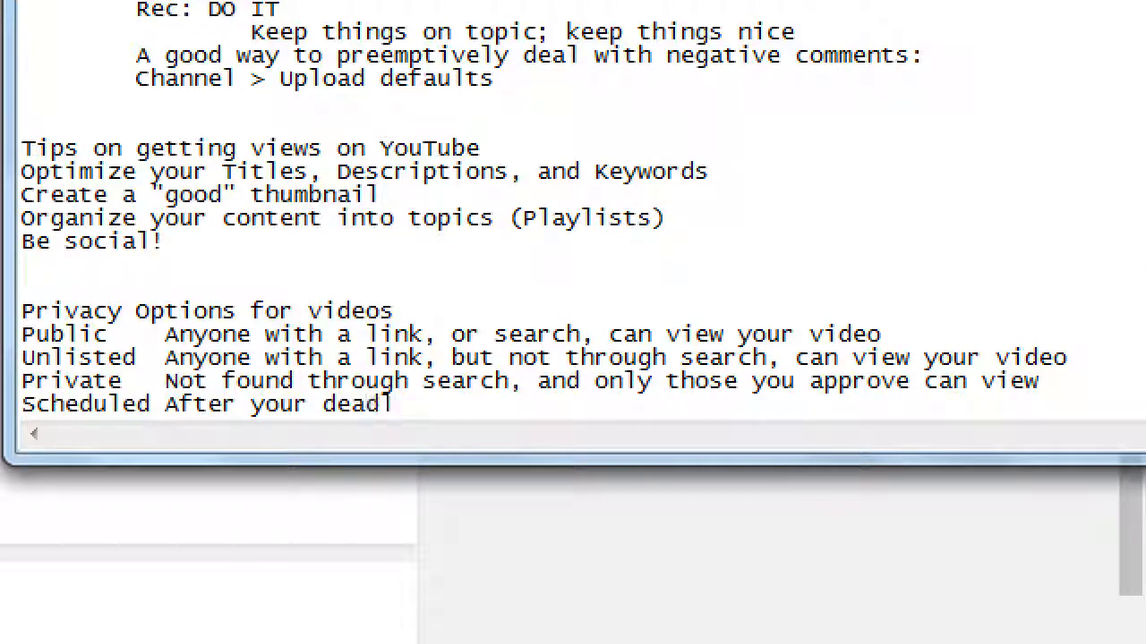
pyautogui.write('ine, video be')
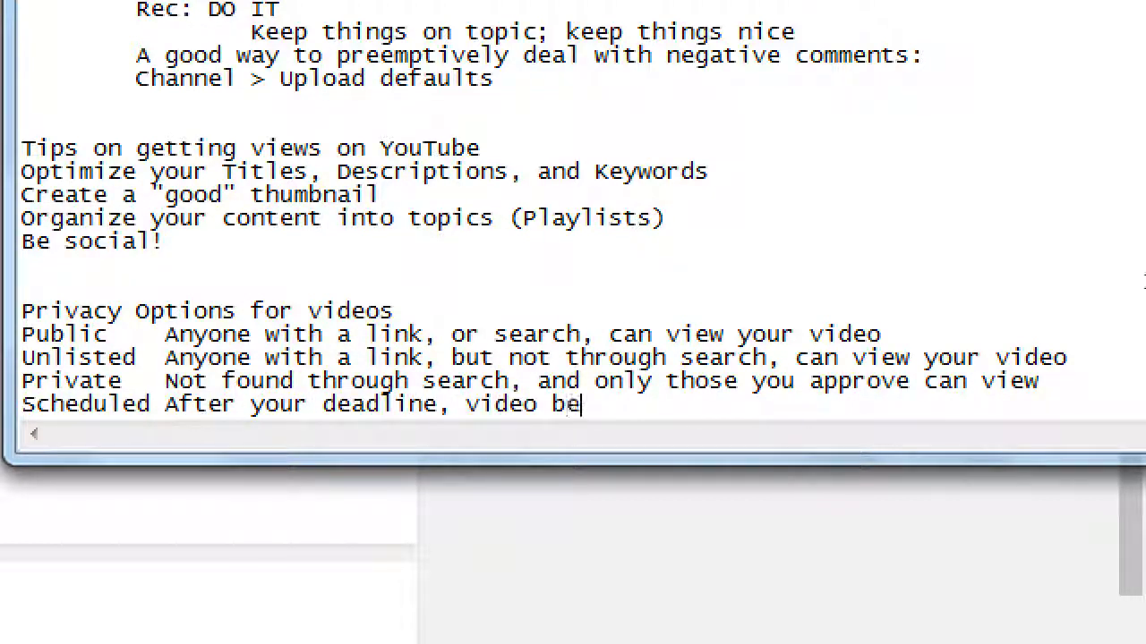
pyautogui.write('comes Public')
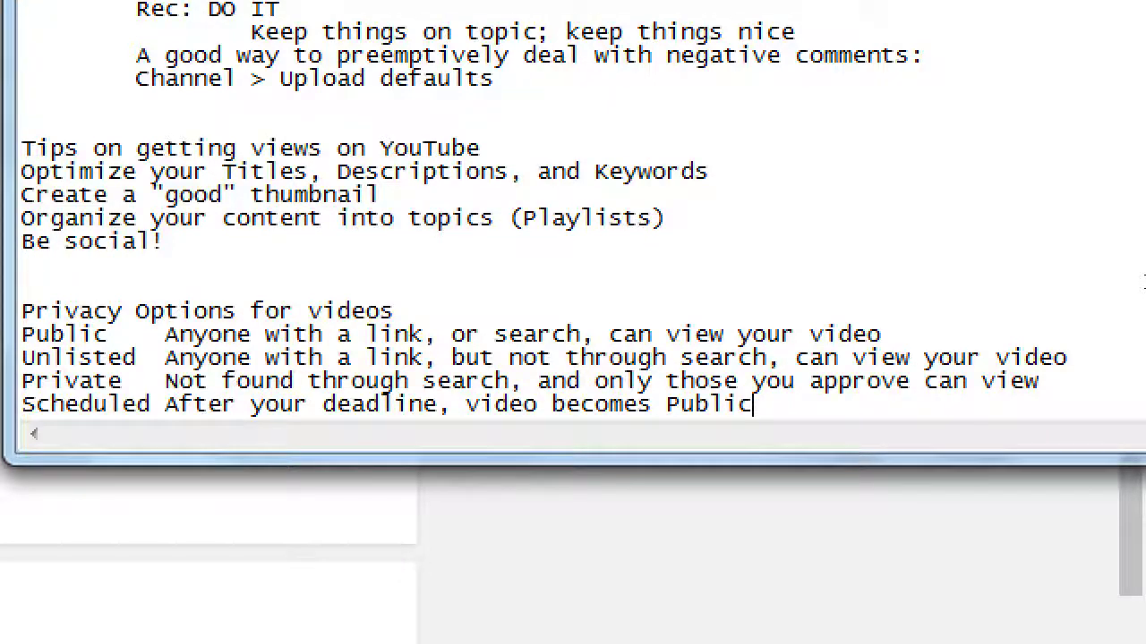
# Step: Add two line breaks after the Scheduled entry and select the whole Public line of the privacy list
pyautogui.press('Return')
pyautogui.press('Return')
pyautogui.press('Up')
pyautogui.press('Up')
pyautogui.press('Up')
pyautogui.press('Up')
pyautogui.press('Up')
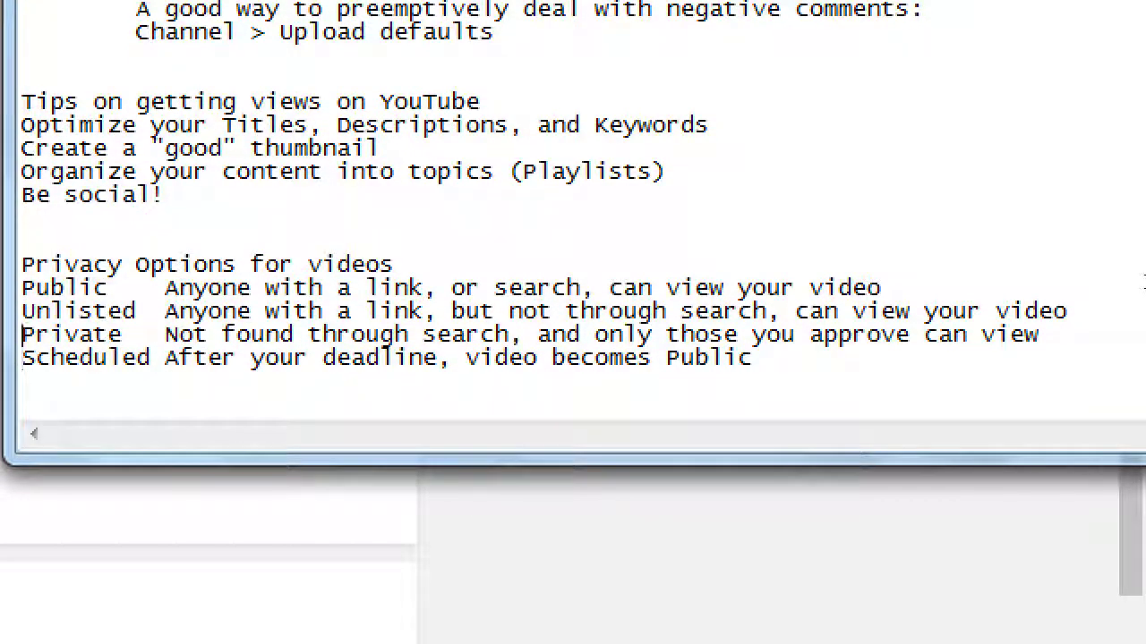
pyautogui.hotkey('shift', 'End')
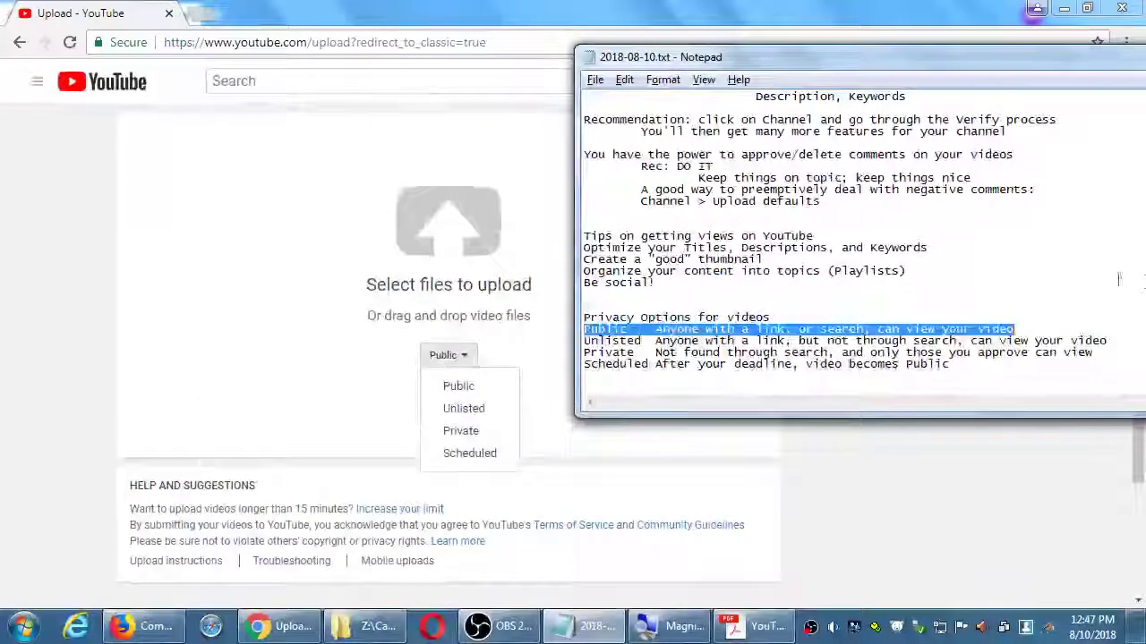
# Step: Switch through the YouTube upload page to Windows Explorer, open the Social III class folder's video folder, and select WIN_20180802_22_59_17_Pro.mp4
pyautogui.click(197, 327)
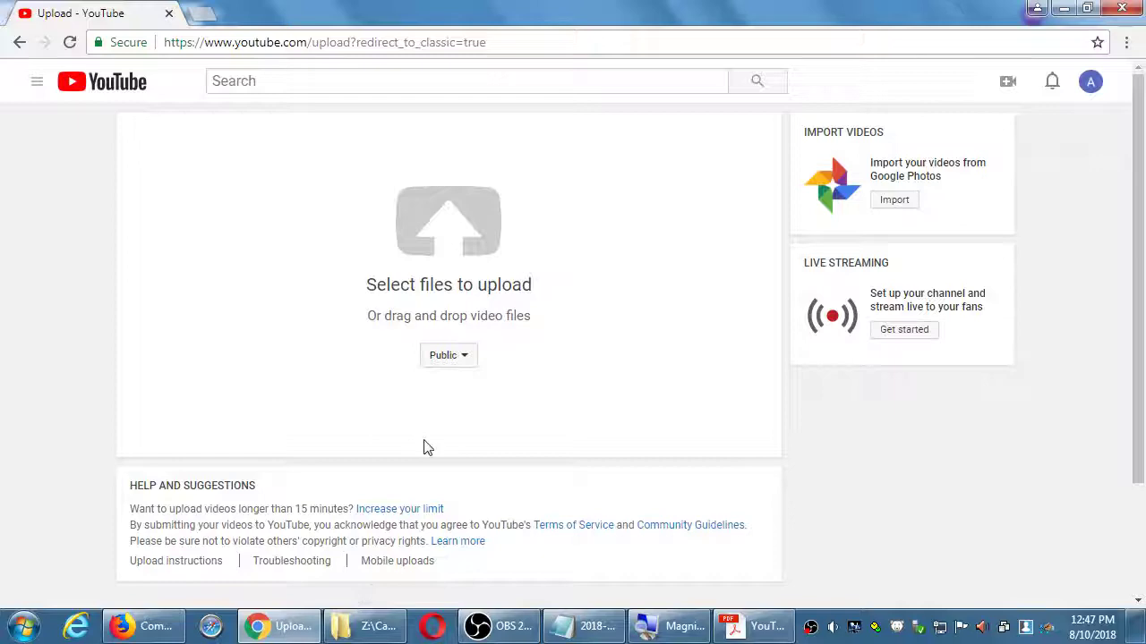
pyautogui.click(403, 624)
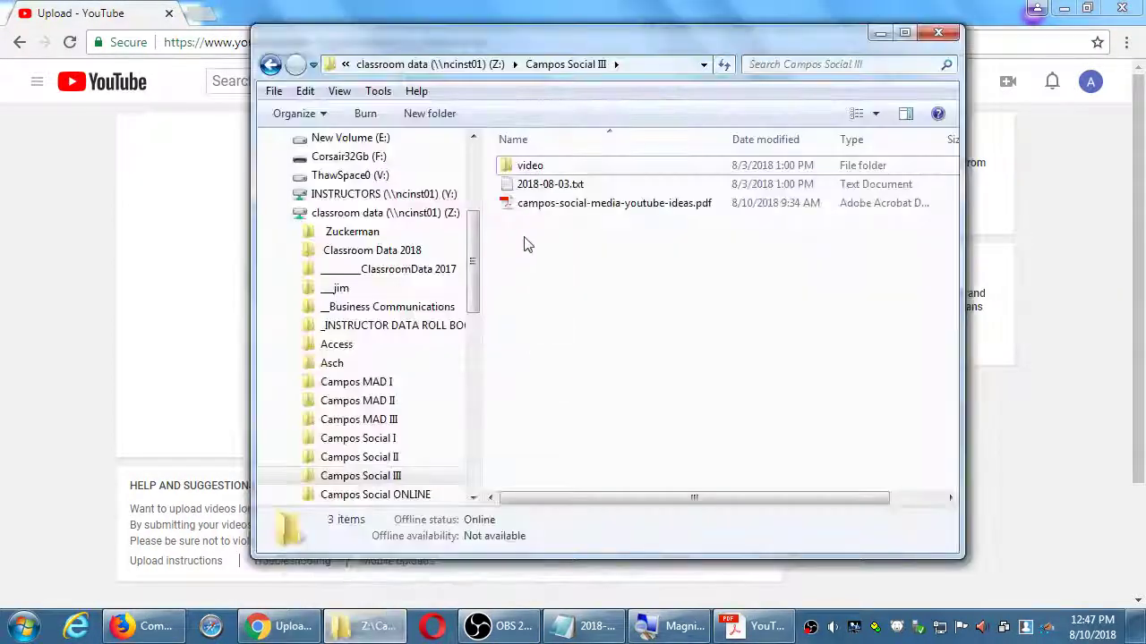
pyautogui.click(517, 165)
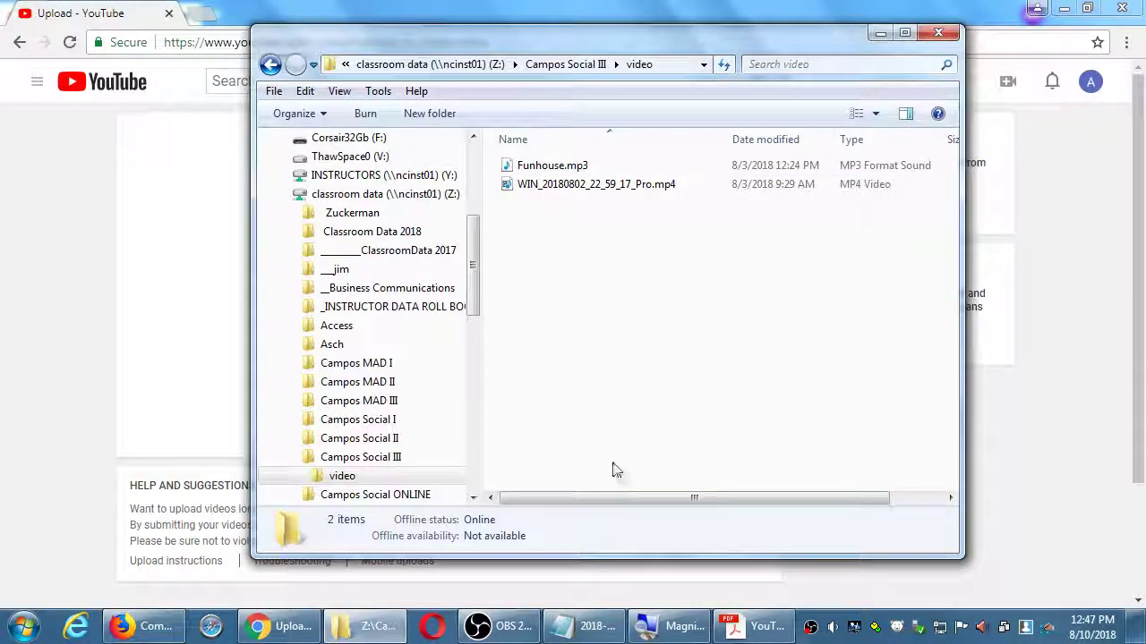
pyautogui.click(566, 65)
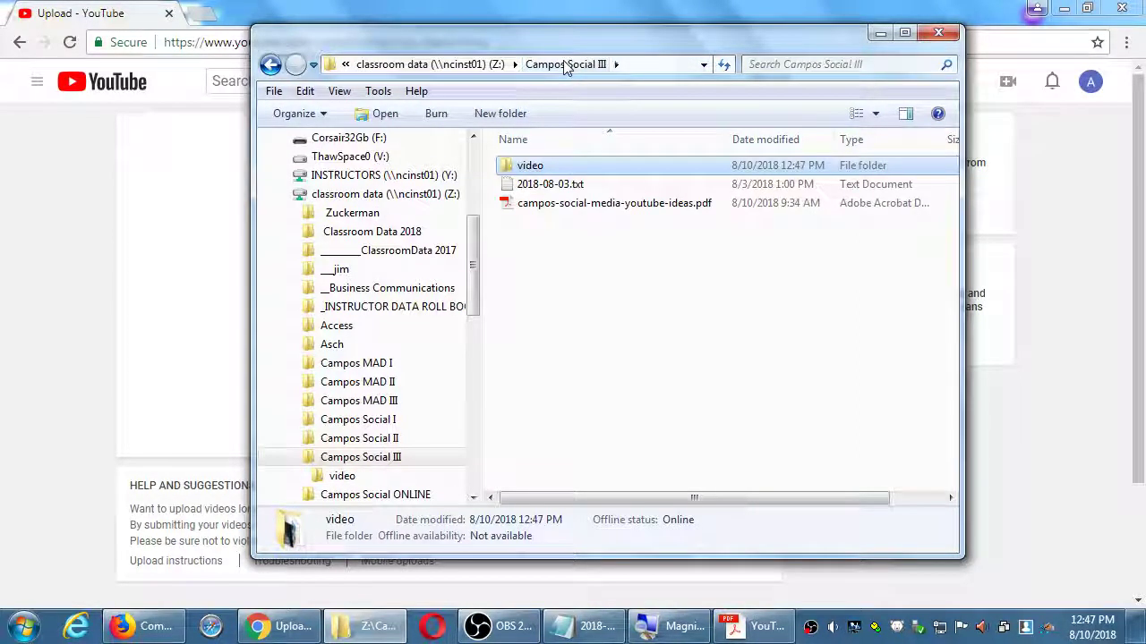
pyautogui.doubleClick(529, 168)
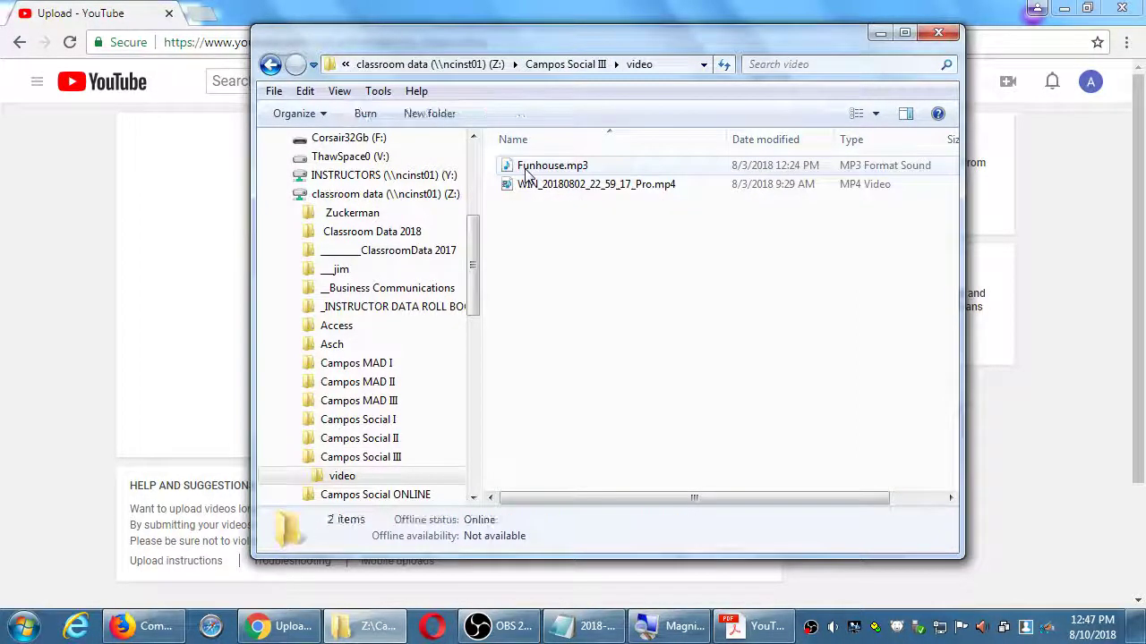
pyautogui.click(528, 194)
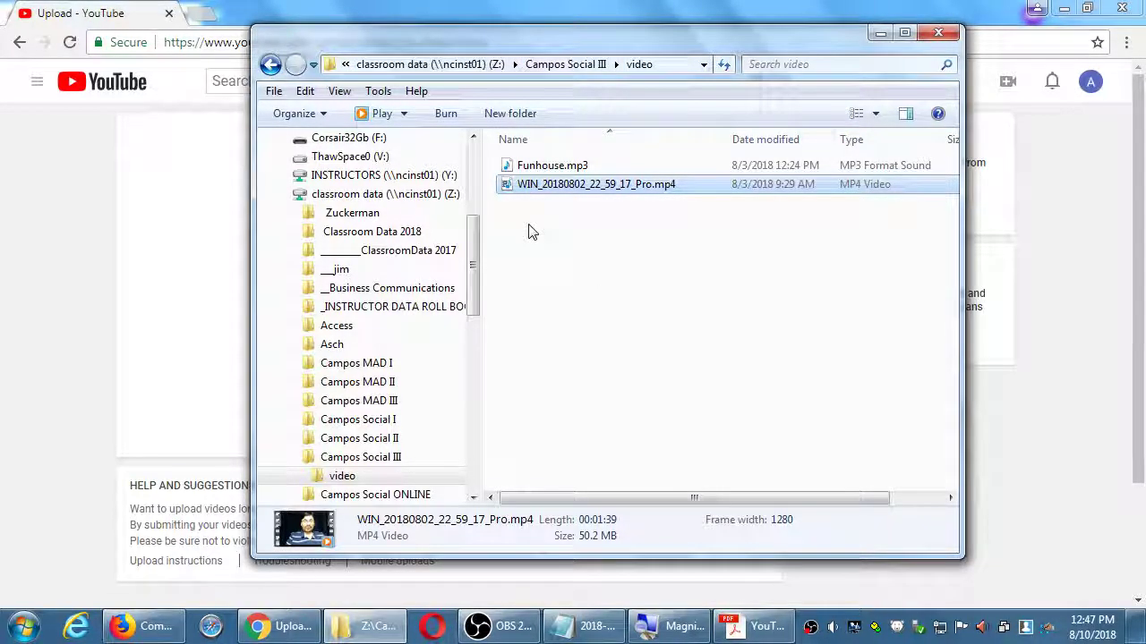
# Step: Upload victor-video.mp4 to YouTube from the Social III video folder on the Corsair32Gb (F:) drive
pyautogui.press('super+e')
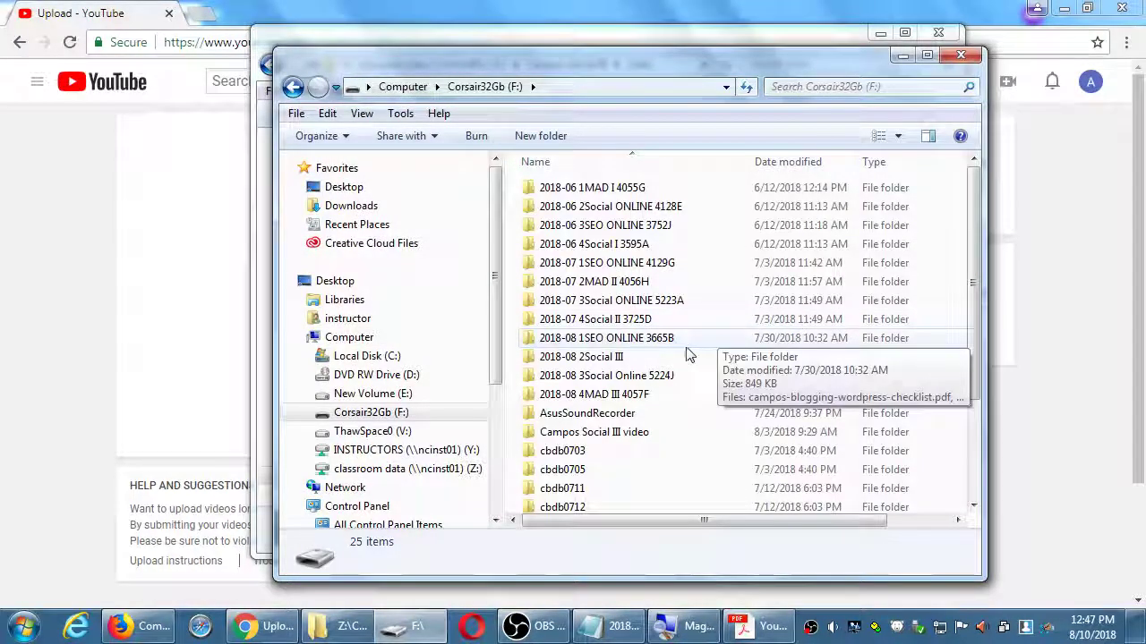
pyautogui.doubleClick(604, 433)
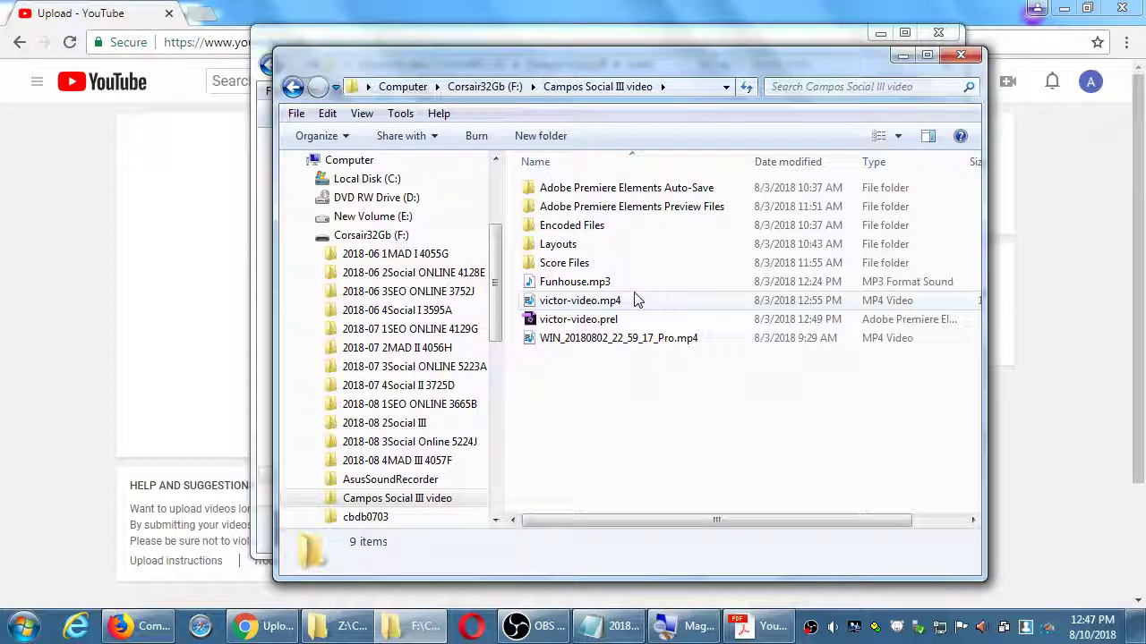
pyautogui.click(607, 302)
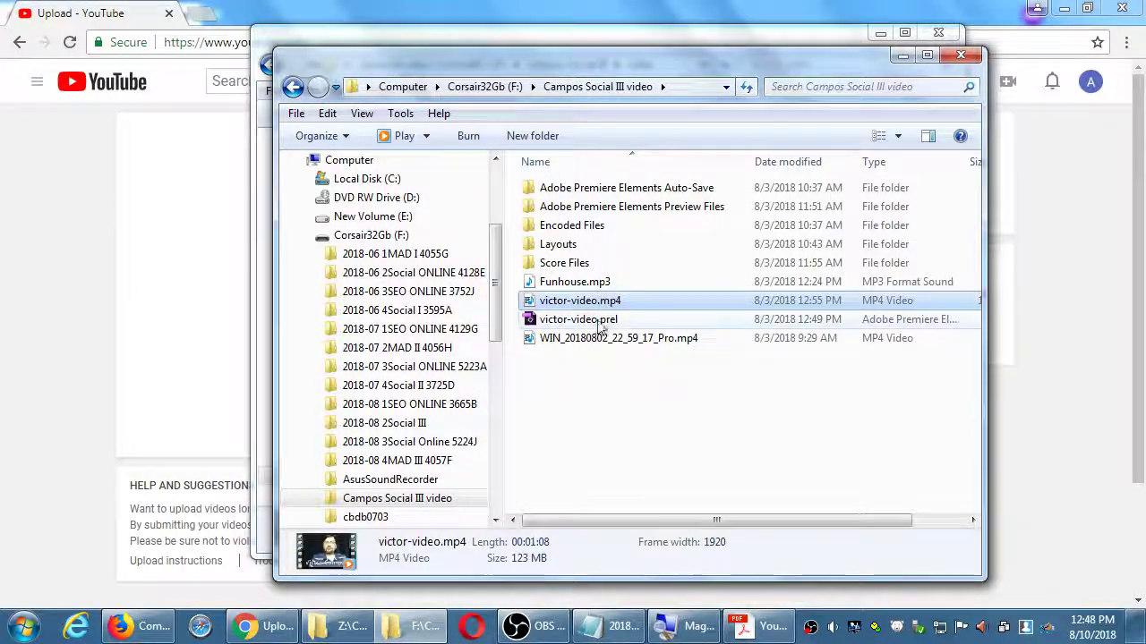
pyautogui.moveTo(601, 302); pyautogui.dragTo(240, 246)
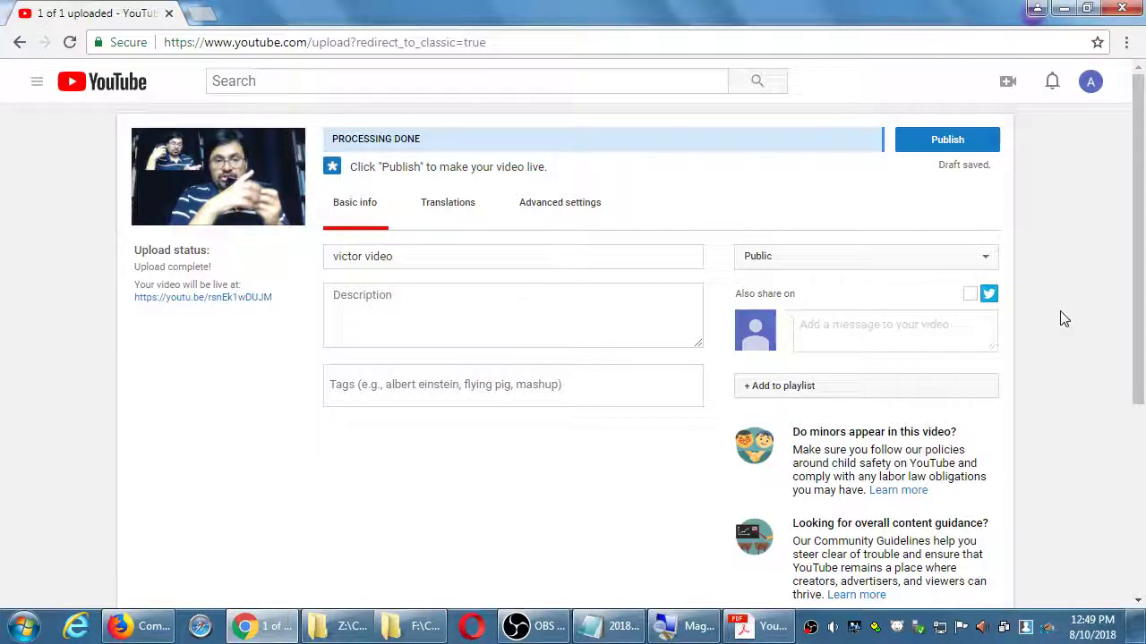
# Step: Examine the uploaded video's details page, including its basic info fields and the suggested video thumbnails
pyautogui.scroll(-1, 1066, 322)
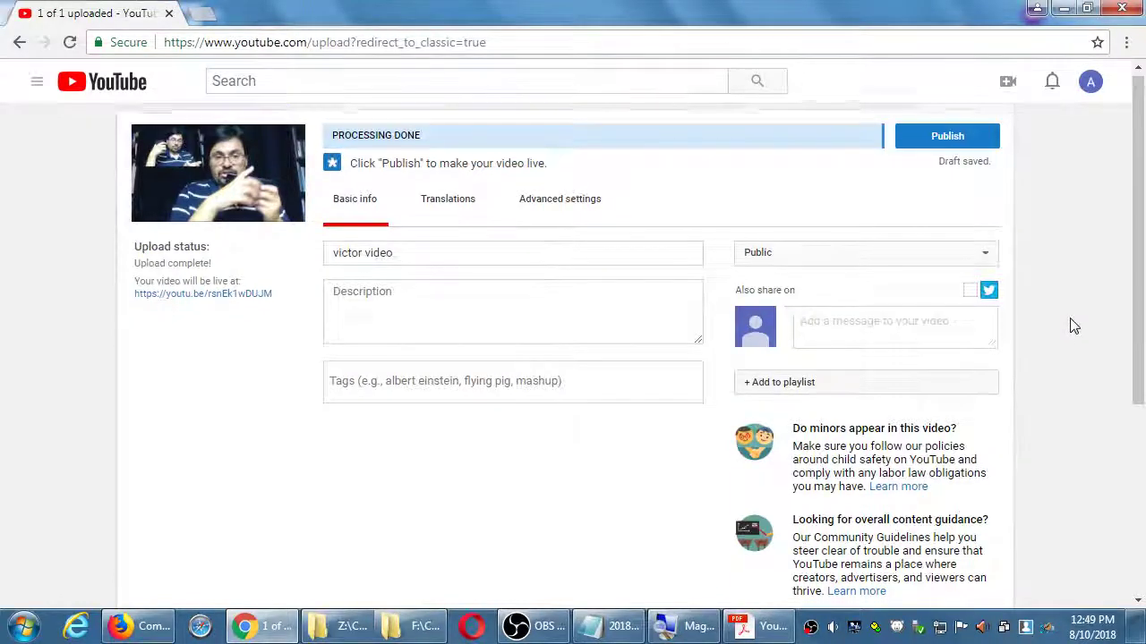
pyautogui.scroll(-2, 1074, 326)
pyautogui.scroll(3, 1074, 326)
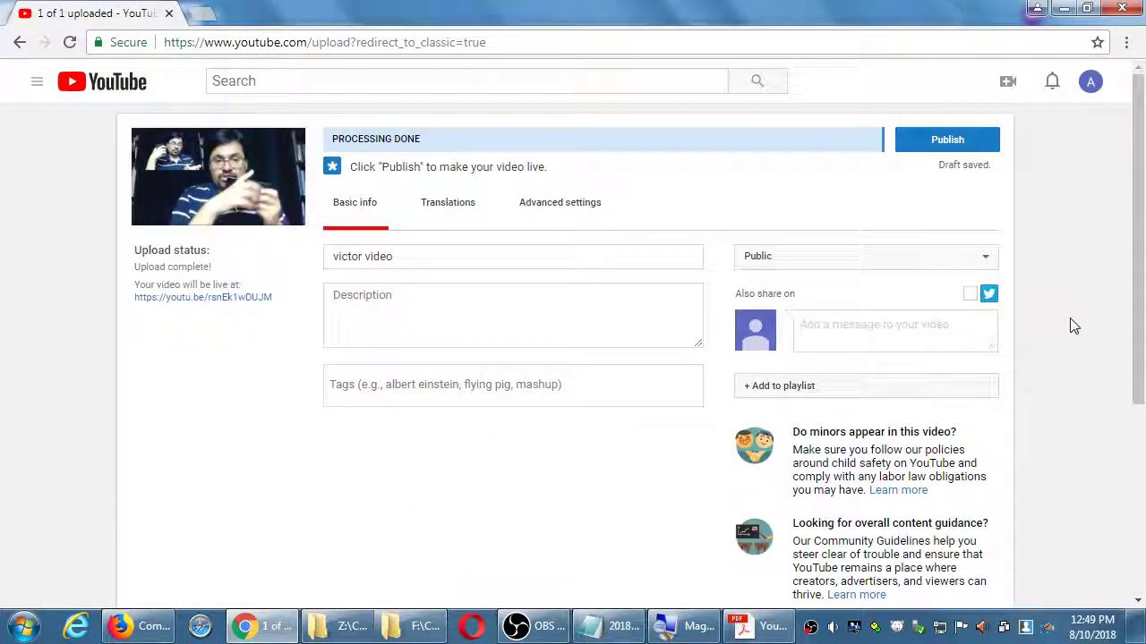
pyautogui.scroll(-3, 1069, 326)
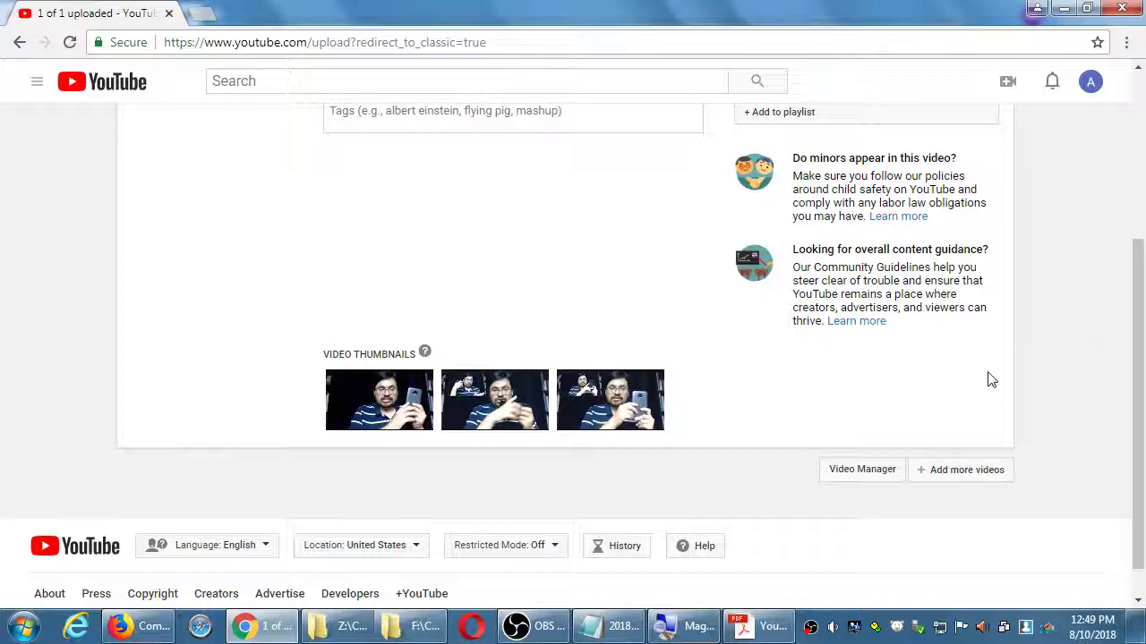
pyautogui.scroll(3, 990, 379)
pyautogui.scroll(-1, 282, 338)
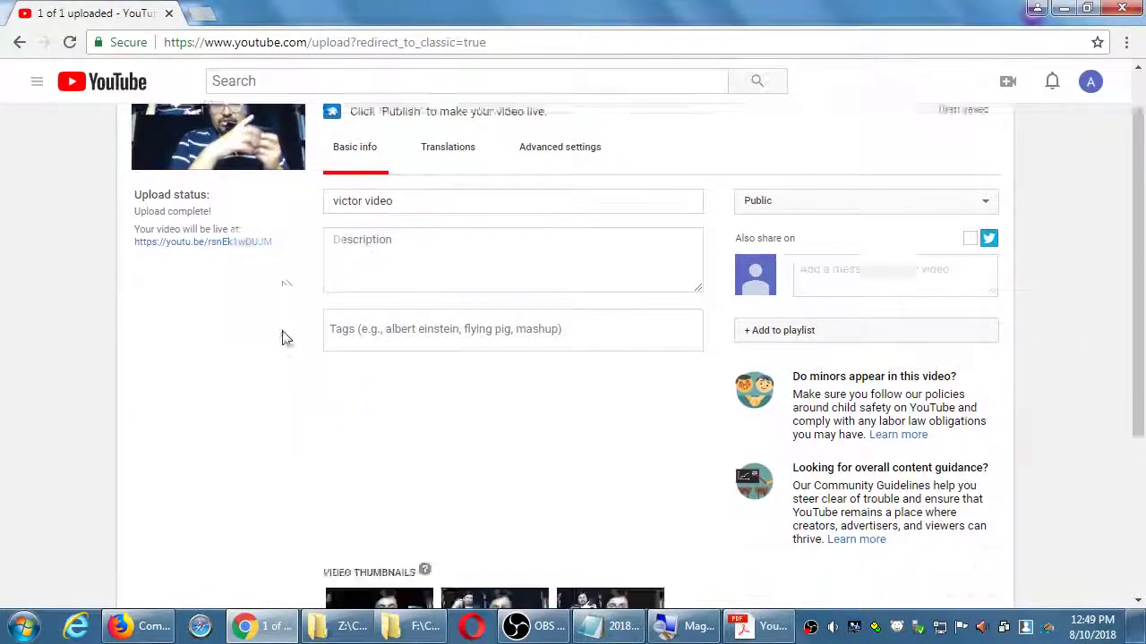
pyautogui.scroll(-3, 282, 338)
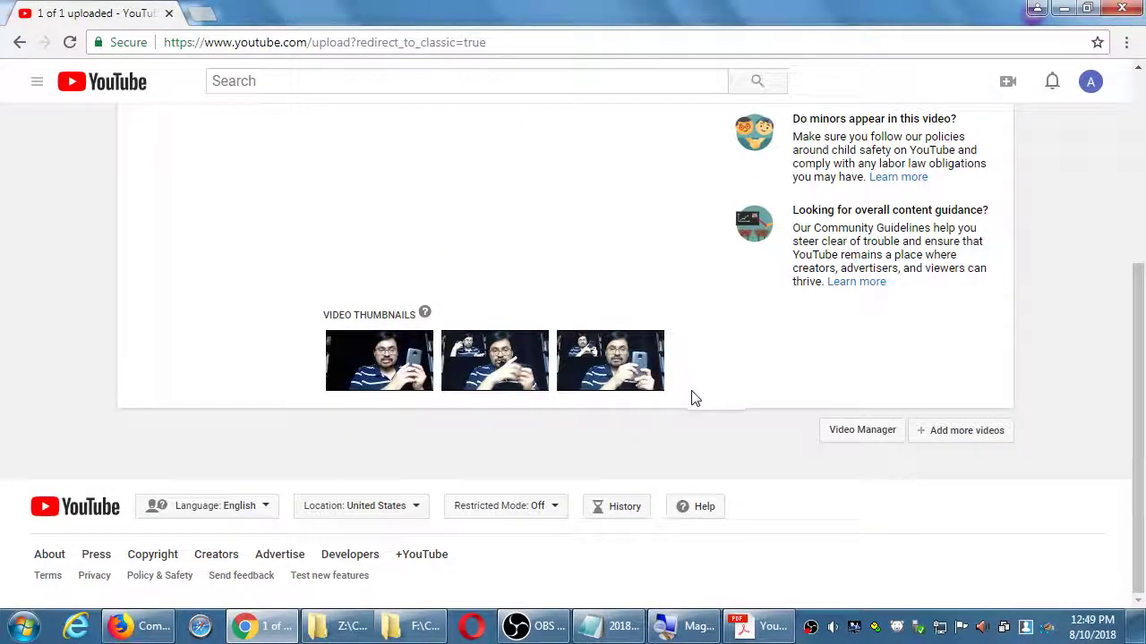
pyautogui.moveTo(376, 374)
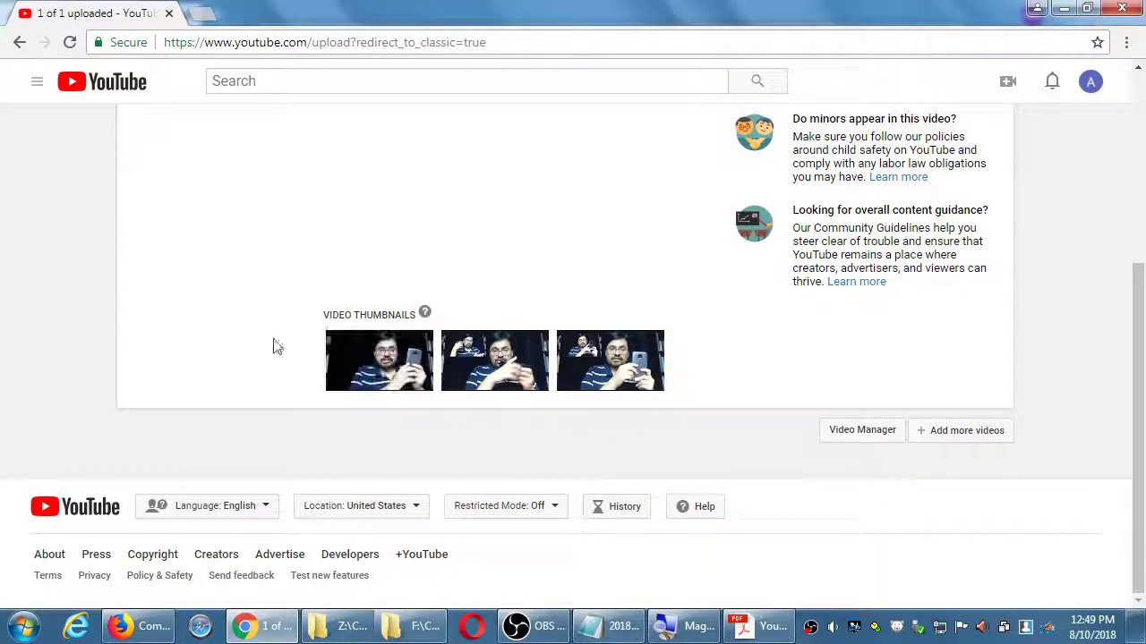
pyautogui.scroll(4, 140, 319)
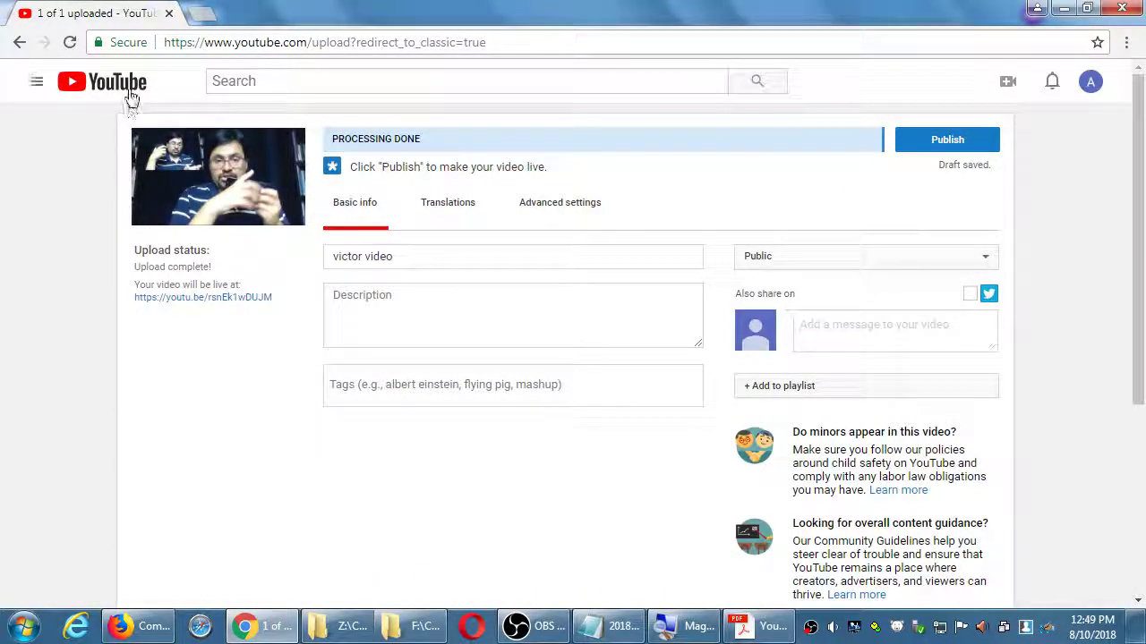
# Step: Open the YouTube home page in a new browser tab, search for "moto g5 review" and examine the thumbnails of the results
pyautogui.middleClick(130, 94)
pyautogui.click(225, 13)
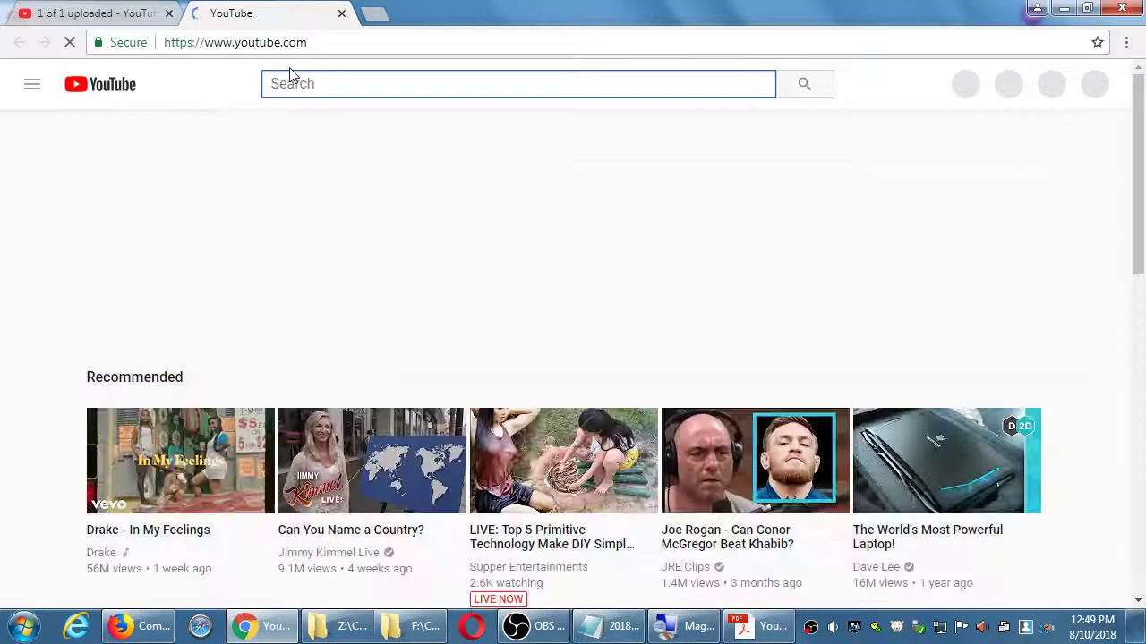
pyautogui.write('moto g')
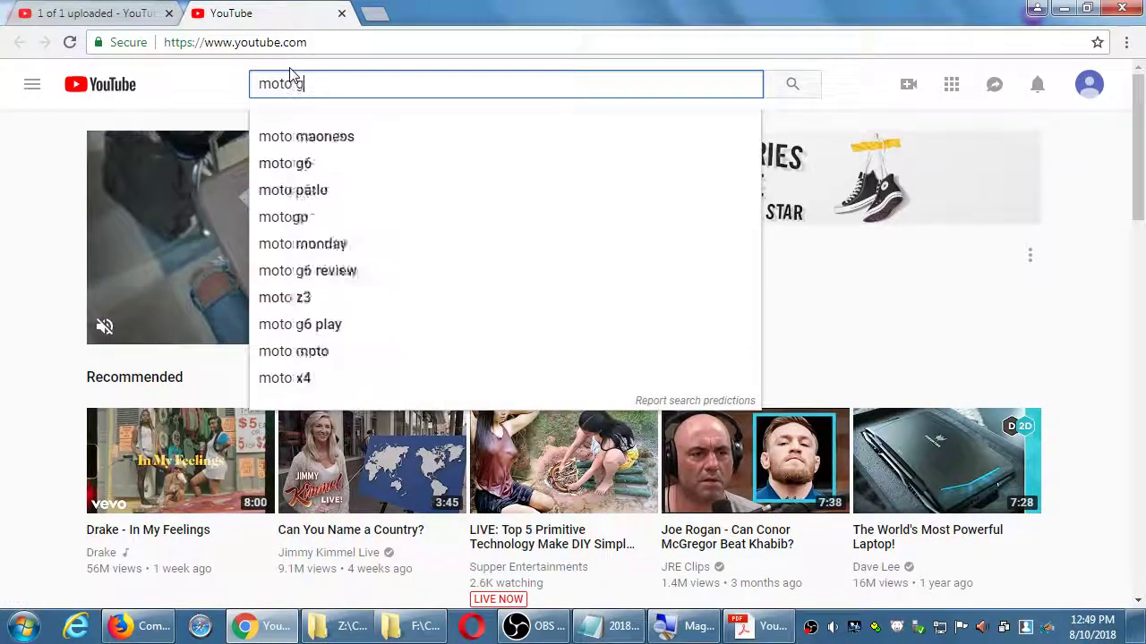
pyautogui.write('5 review')
pyautogui.press('Return')
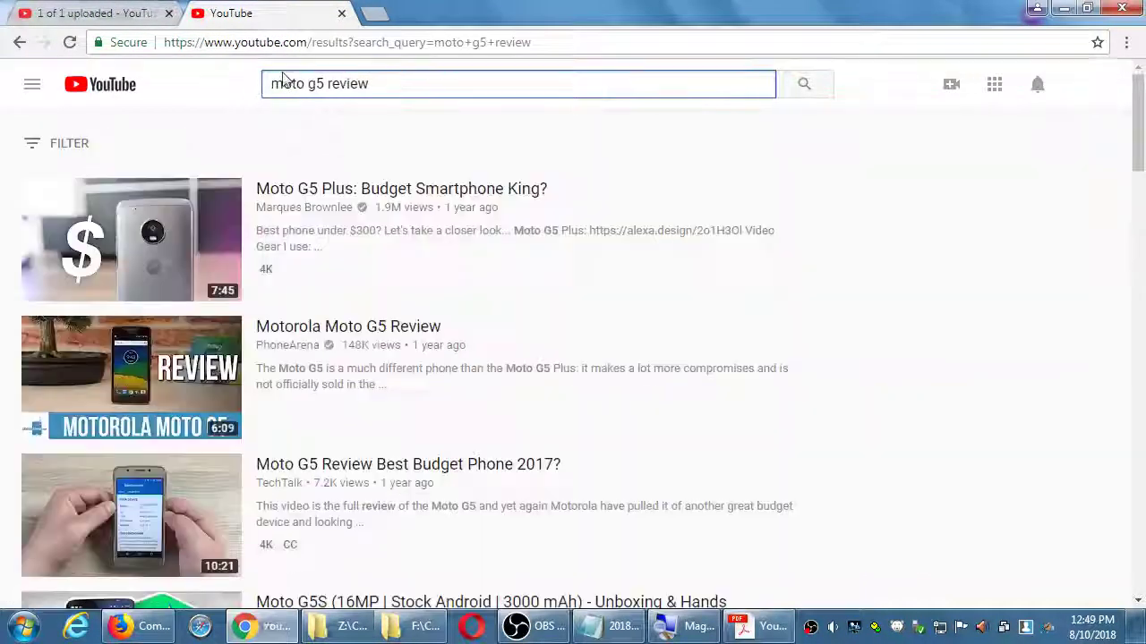
pyautogui.moveTo(888, 379)
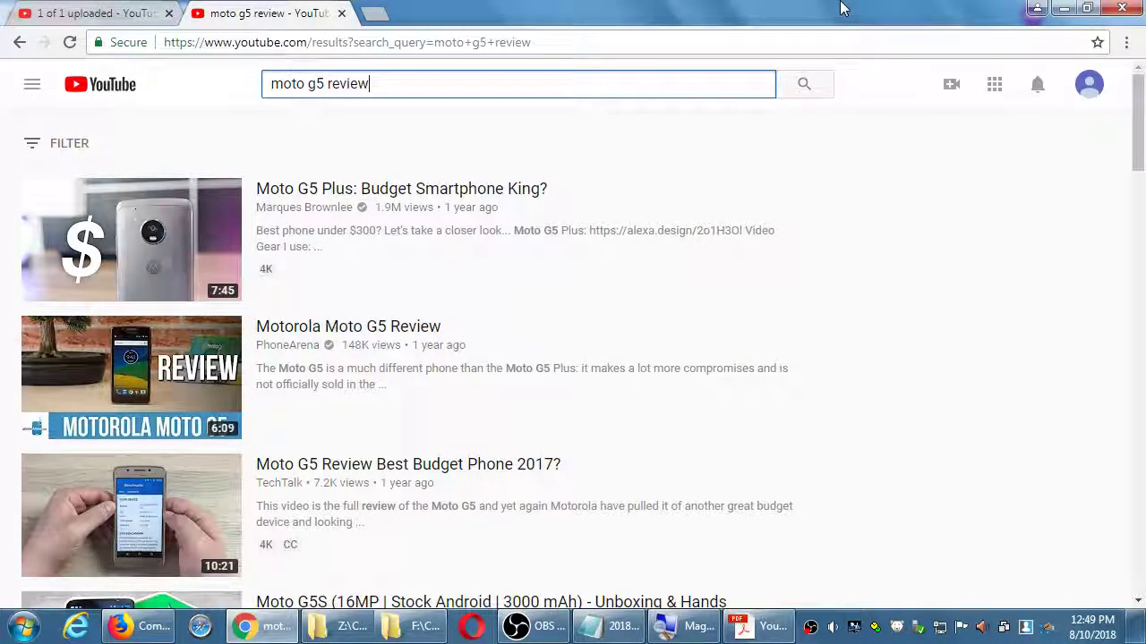
pyautogui.scroll(-4, 1033, 128)
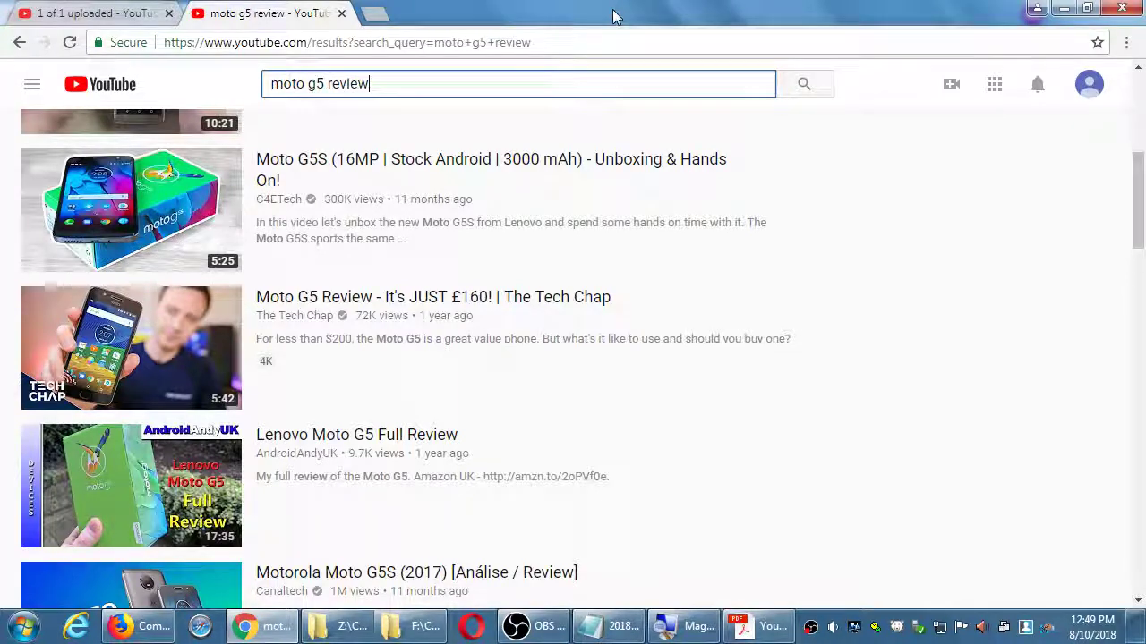
pyautogui.scroll(-3, 508, 218)
pyautogui.moveTo(136, 295)
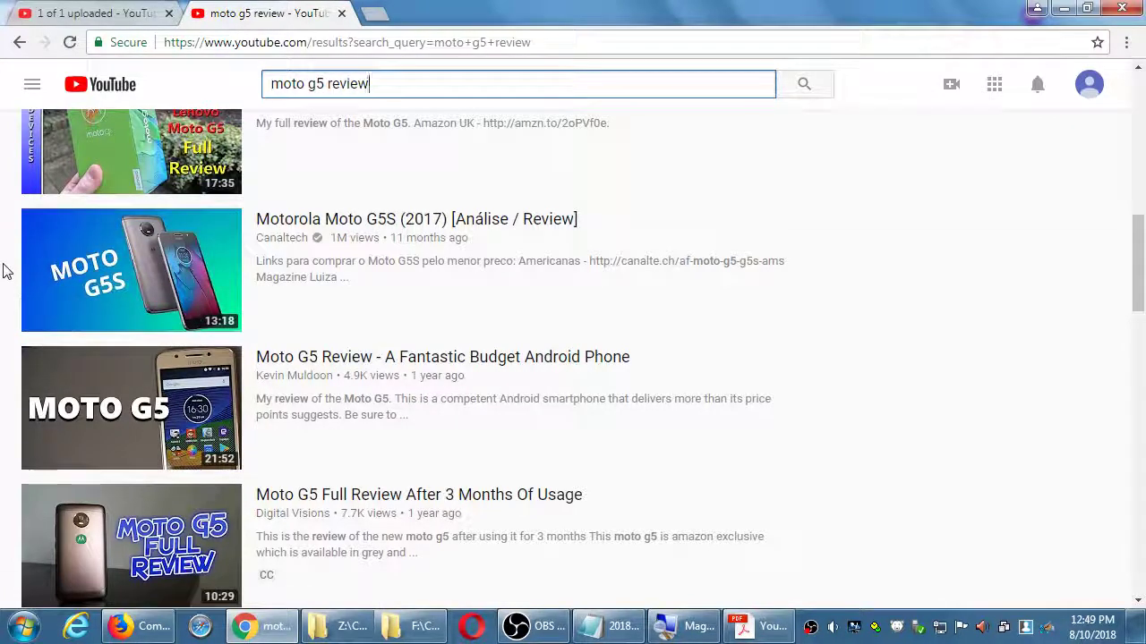
pyautogui.scroll(-4, 3, 270)
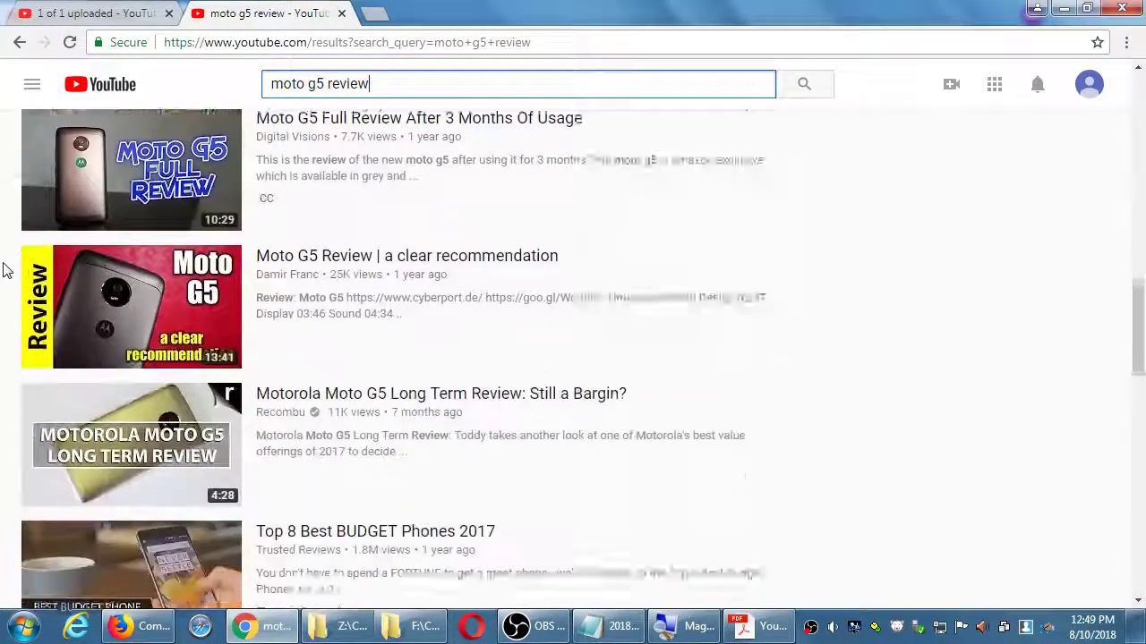
# Step: Return to the upload page of the processed video and review its suggested thumbnails again
pyautogui.click(624, 623)
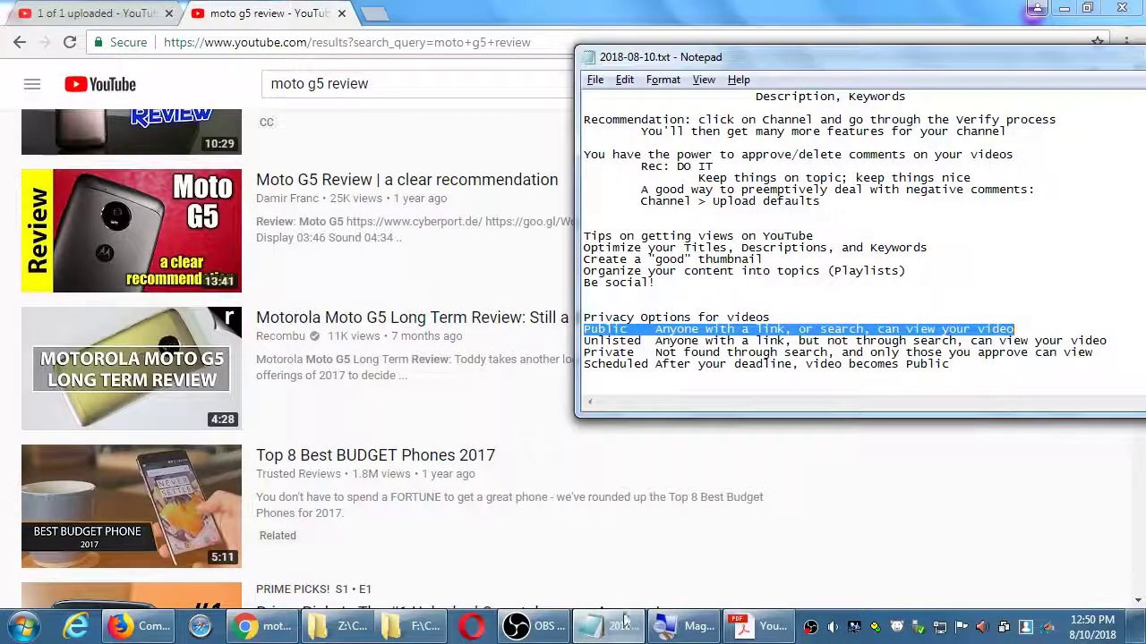
pyautogui.click(95, 13)
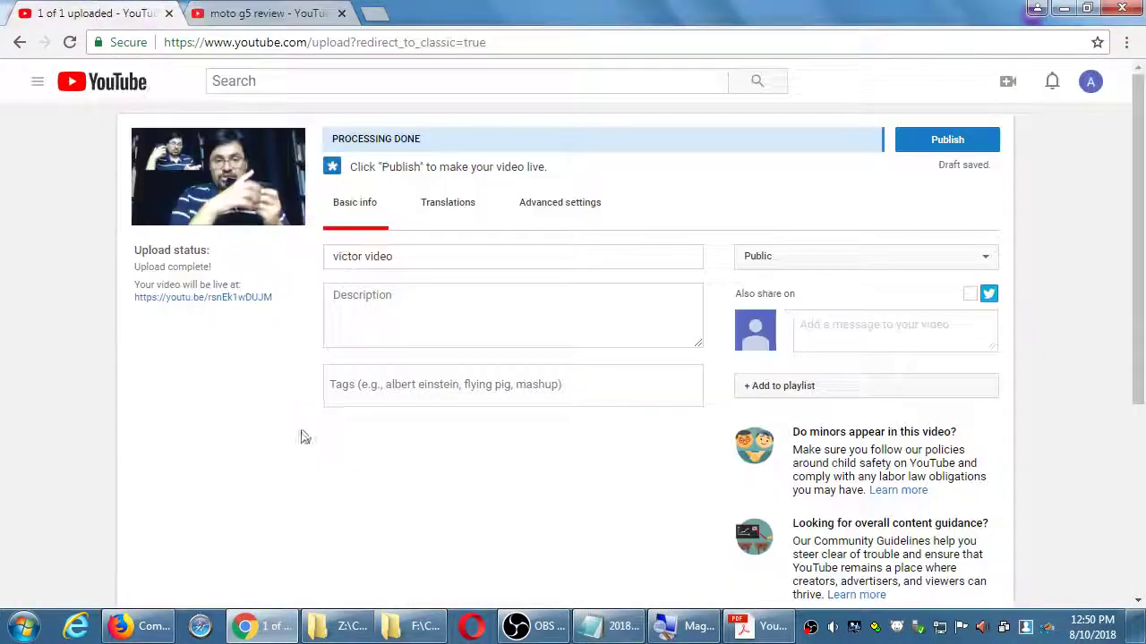
pyautogui.scroll(-3, 223, 430)
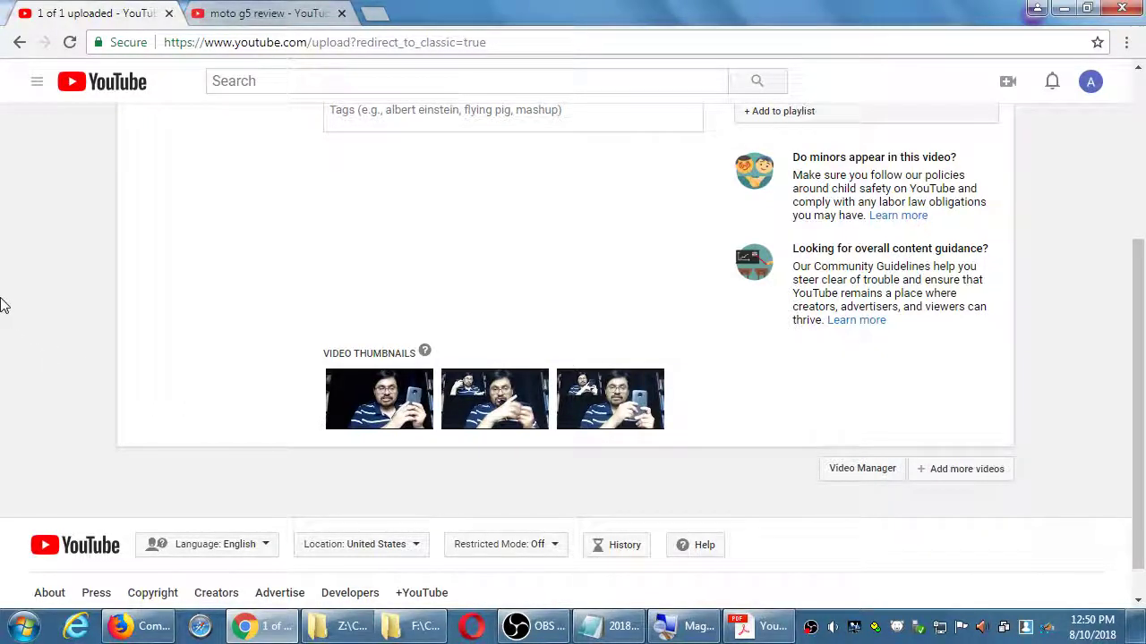
pyautogui.scroll(3, 9, 300)
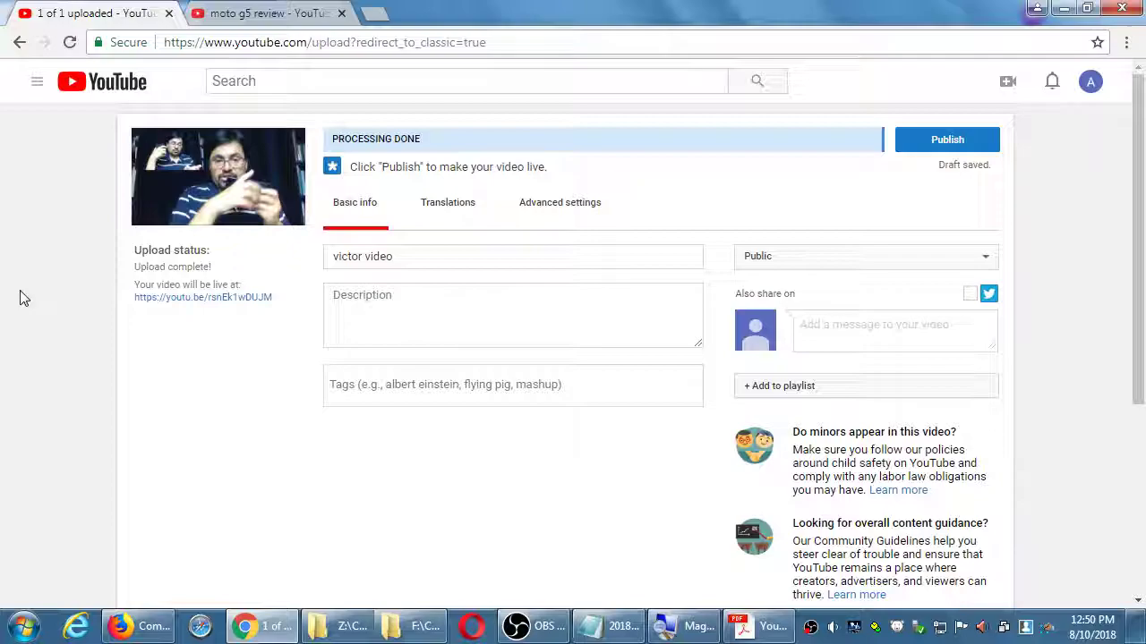
# Step: Switch to the Notepad notes and add "You can create custom thumbnails if you verify your account." below the privacy options
pyautogui.click(602, 611)
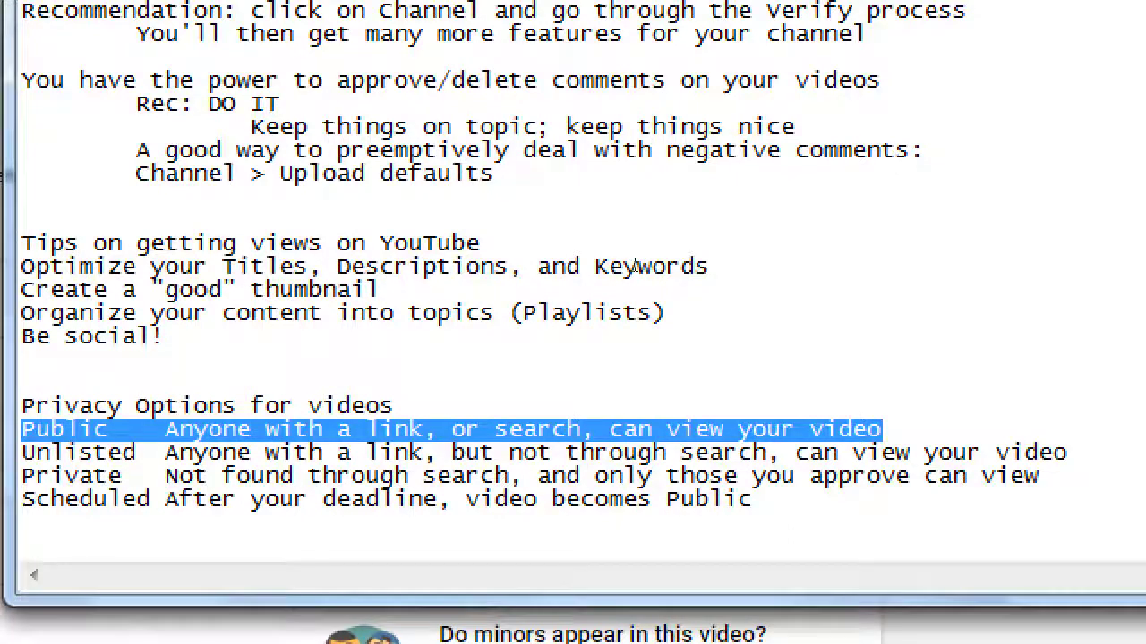
pyautogui.moveTo(94, 289); pyautogui.dragTo(353, 289)
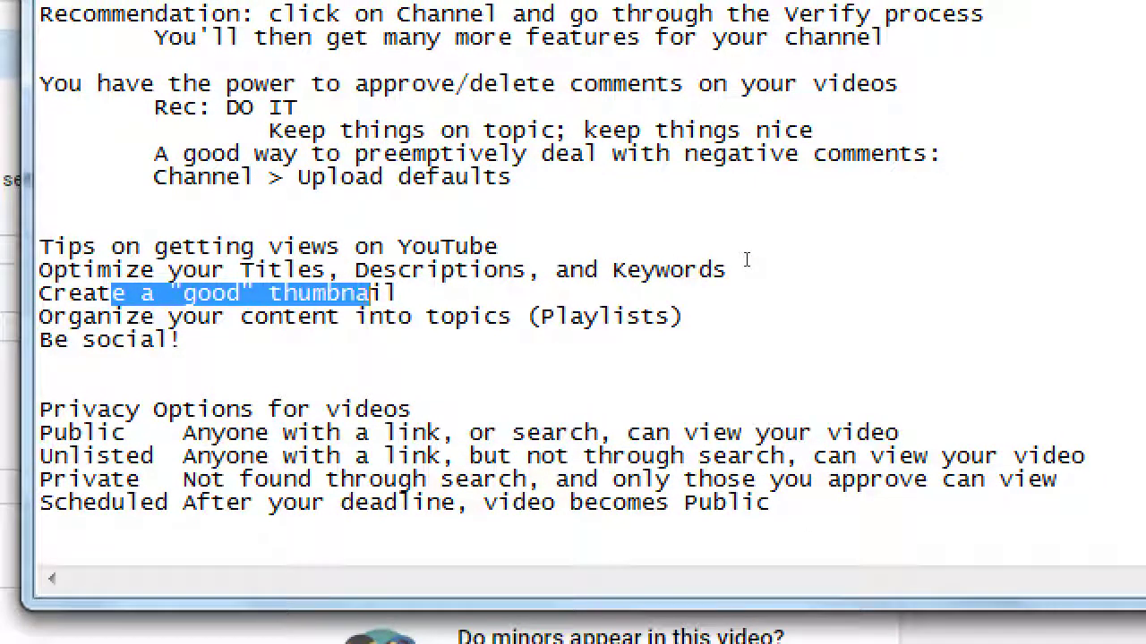
pyautogui.hotkey('ctrl', 'End')
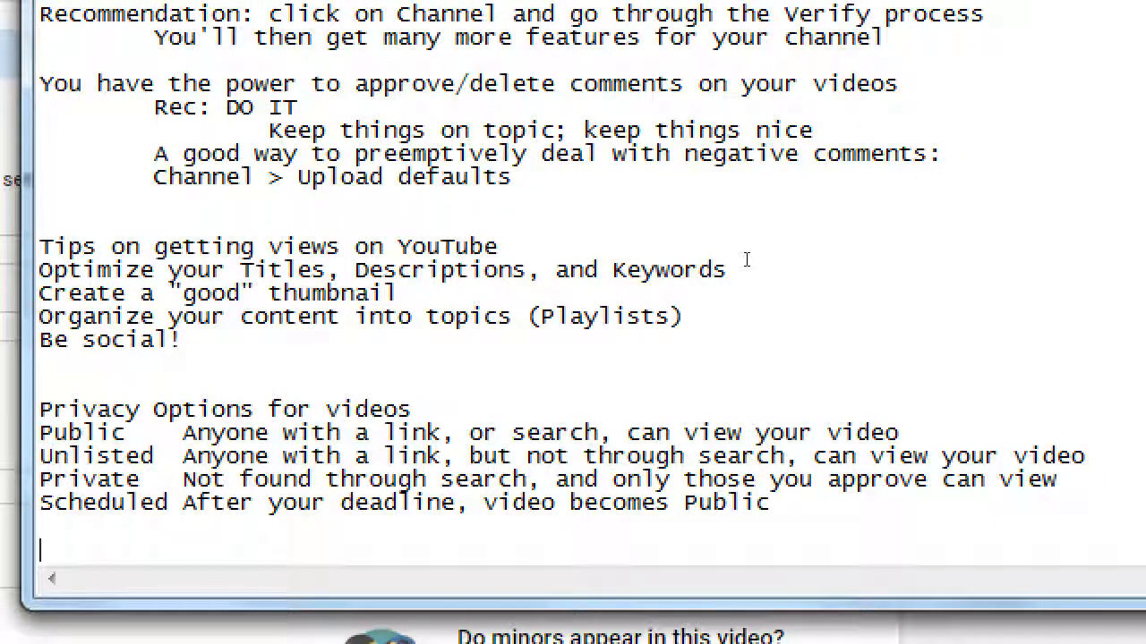
pyautogui.press('Return')
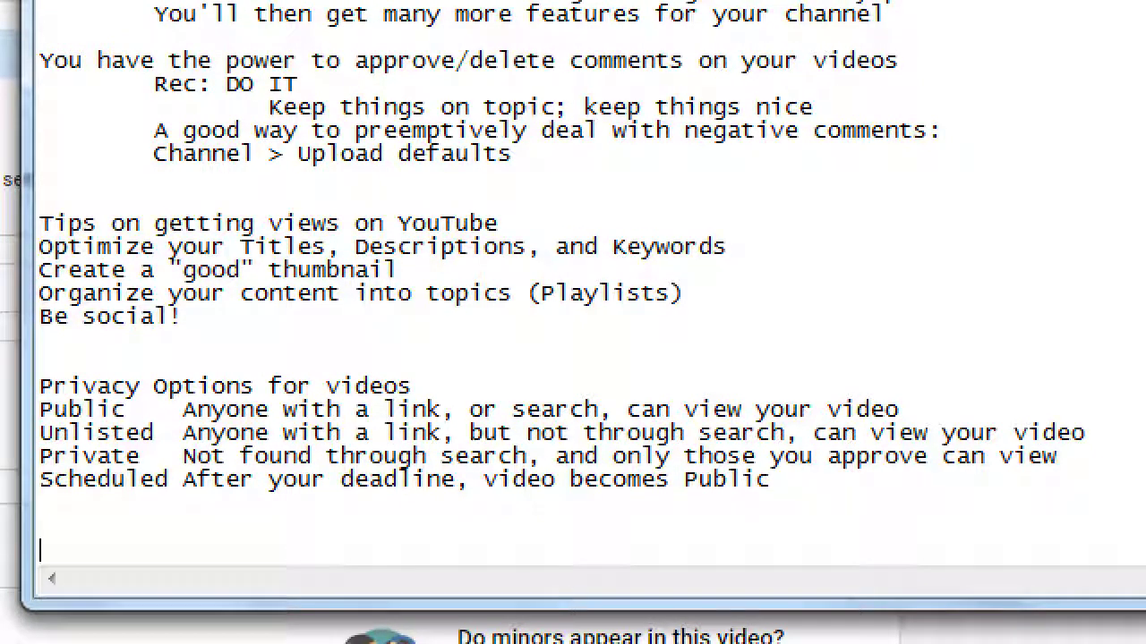
pyautogui.write('You c')
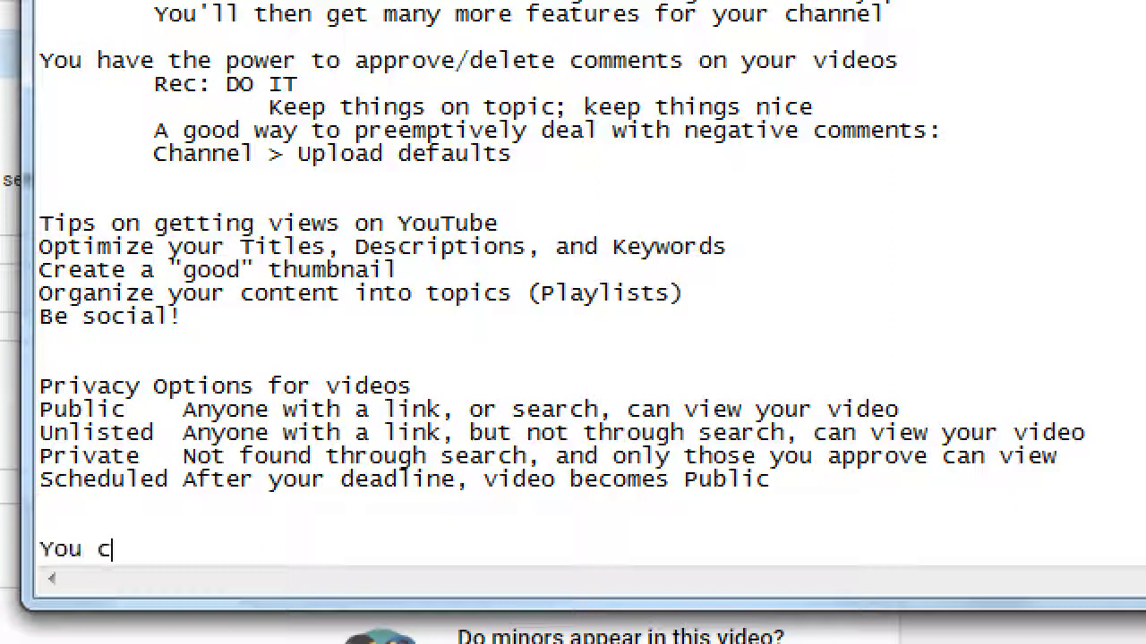
pyautogui.write('an creat')
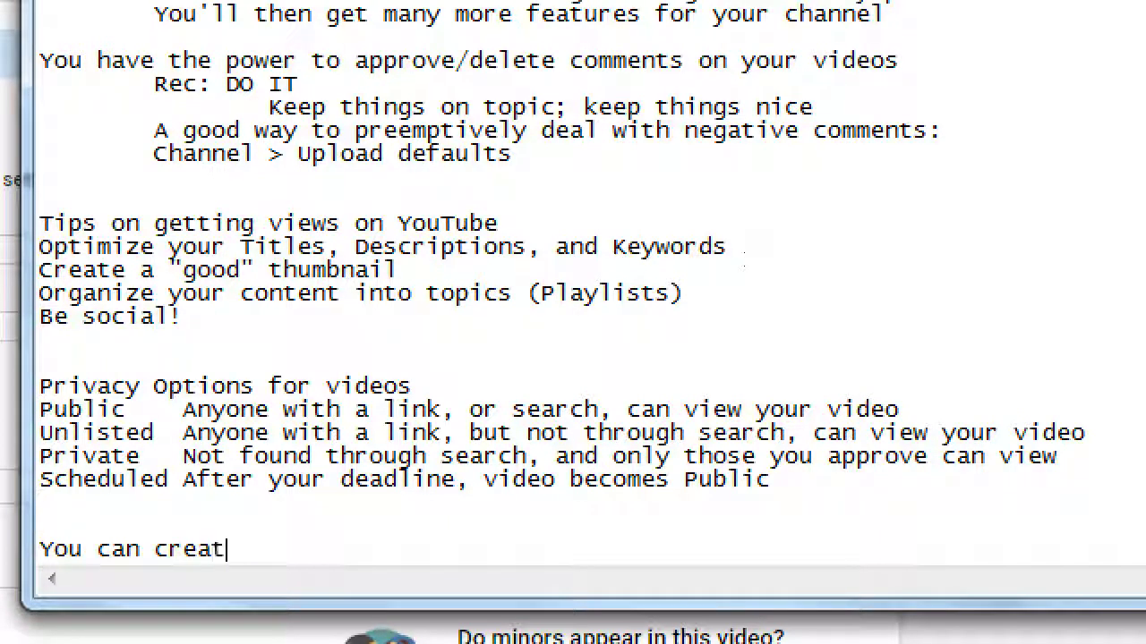
pyautogui.write('e custom thumb')
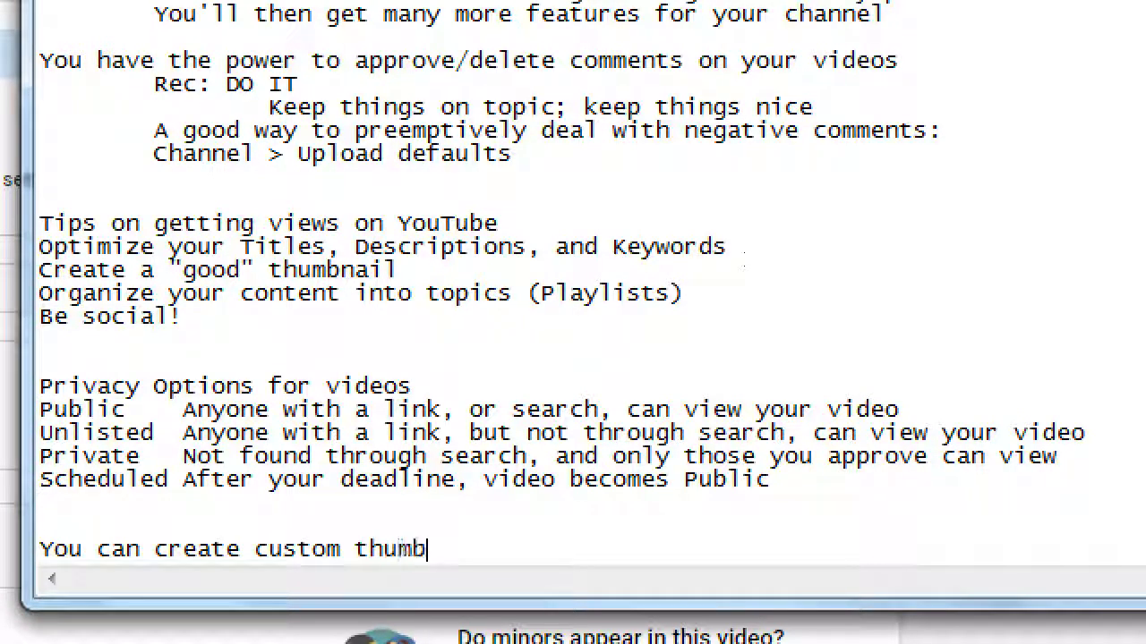
pyautogui.write('nails')
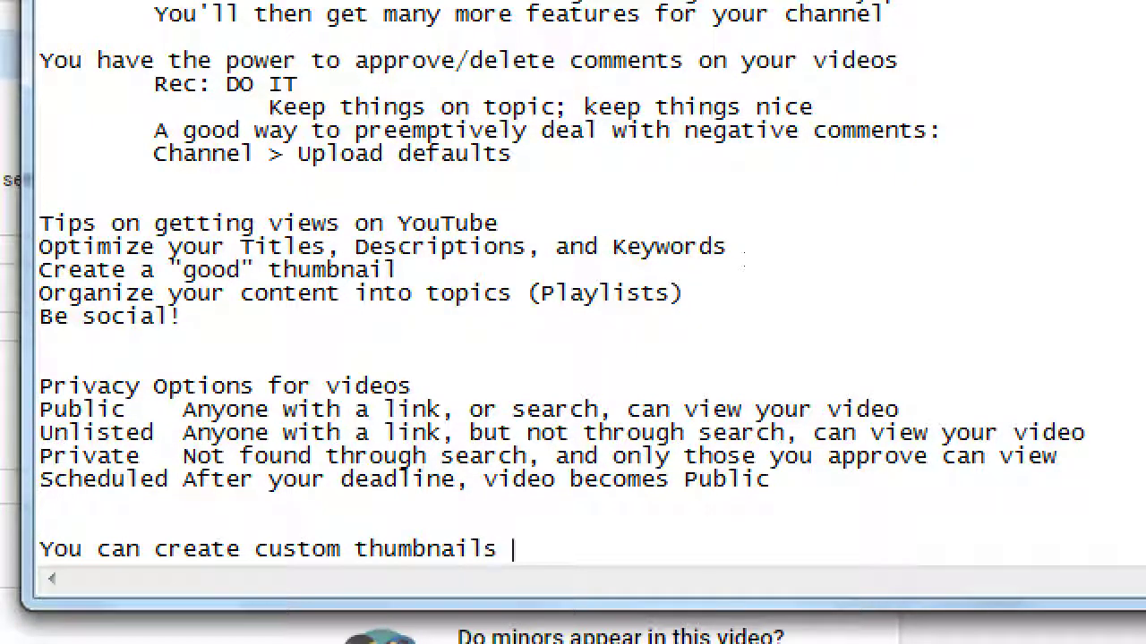
pyautogui.write(' if you verif')
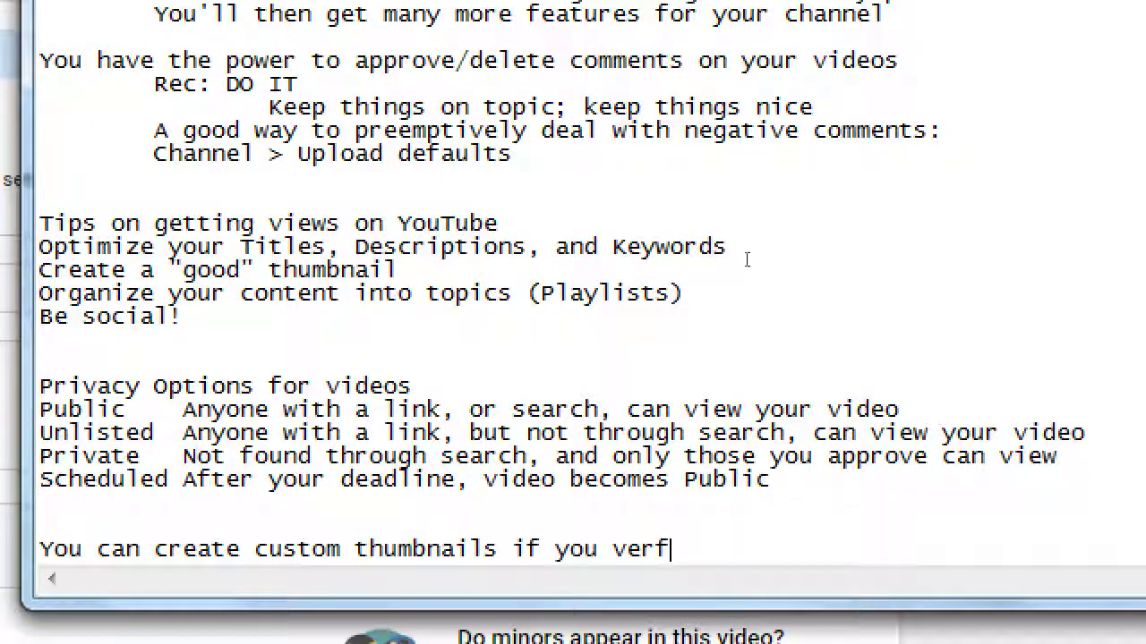
pyautogui.write('y your account.')
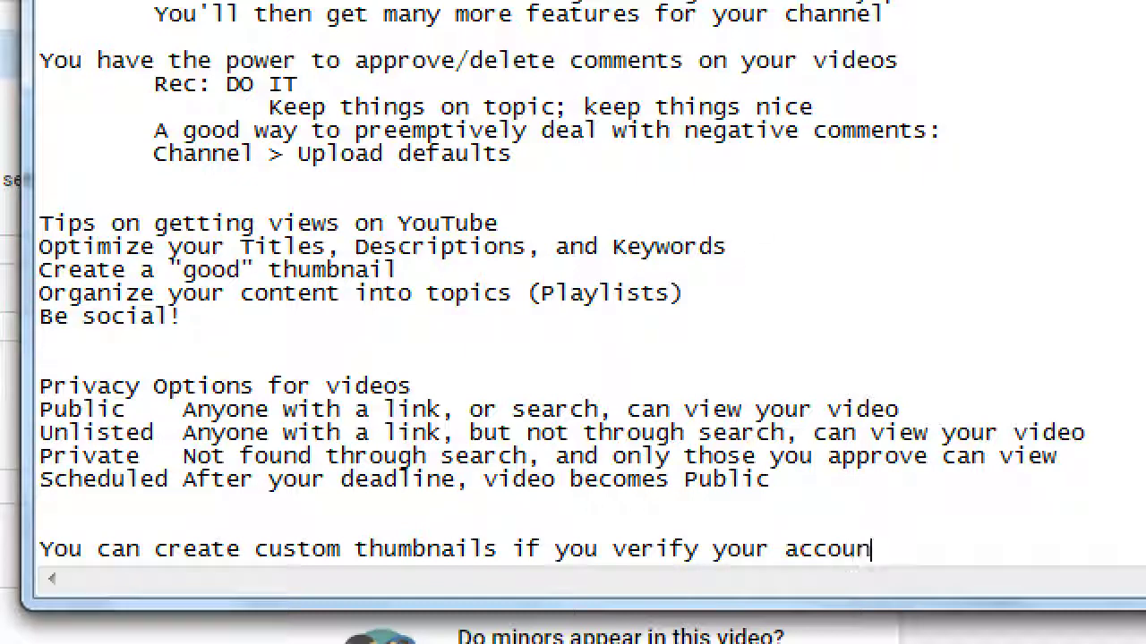
# Step: Add the line "Get an idea of what a 'good' thumbnail is by researching the competion" below the custom thumbnail note
pyautogui.press('Return')
pyautogui.write('Get an id')
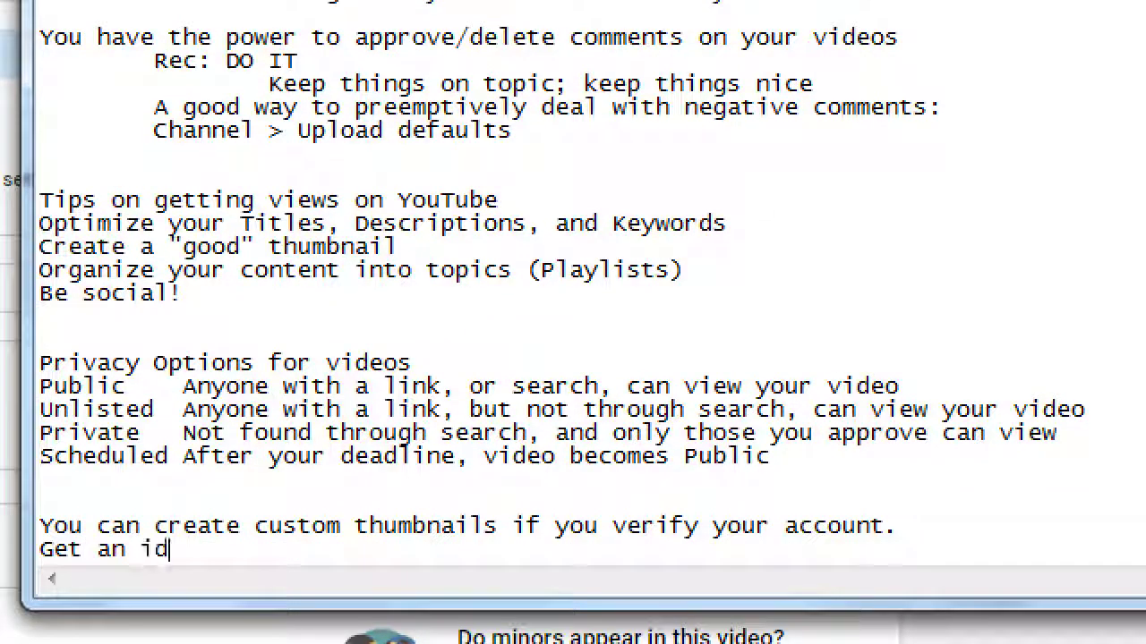
pyautogui.write('ea of what a ')
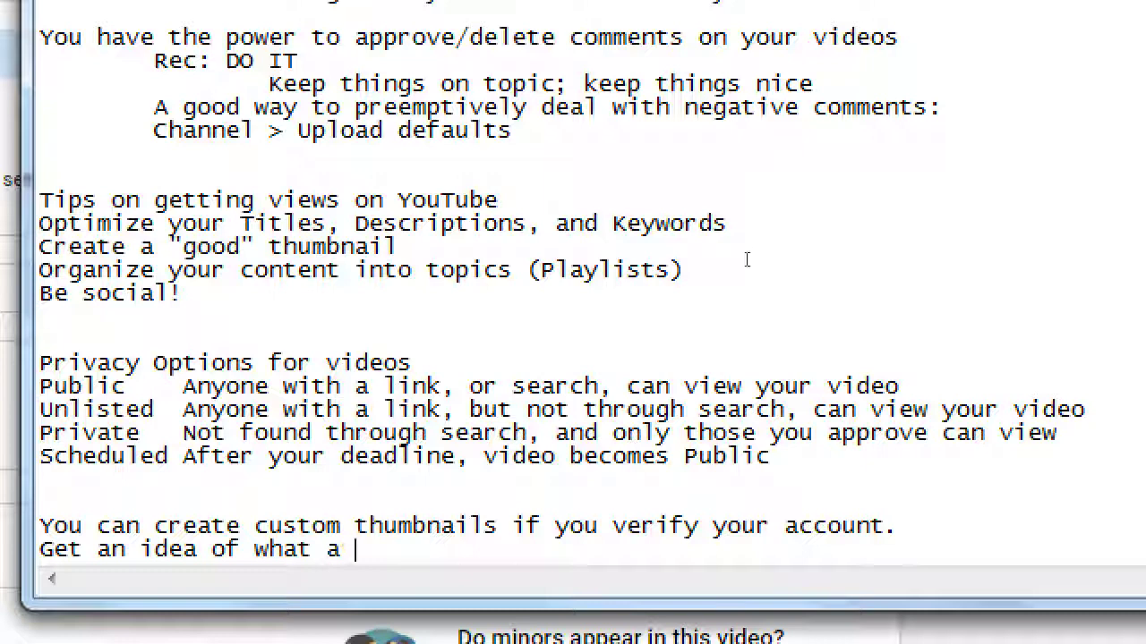
pyautogui.write("'good' thumbn")
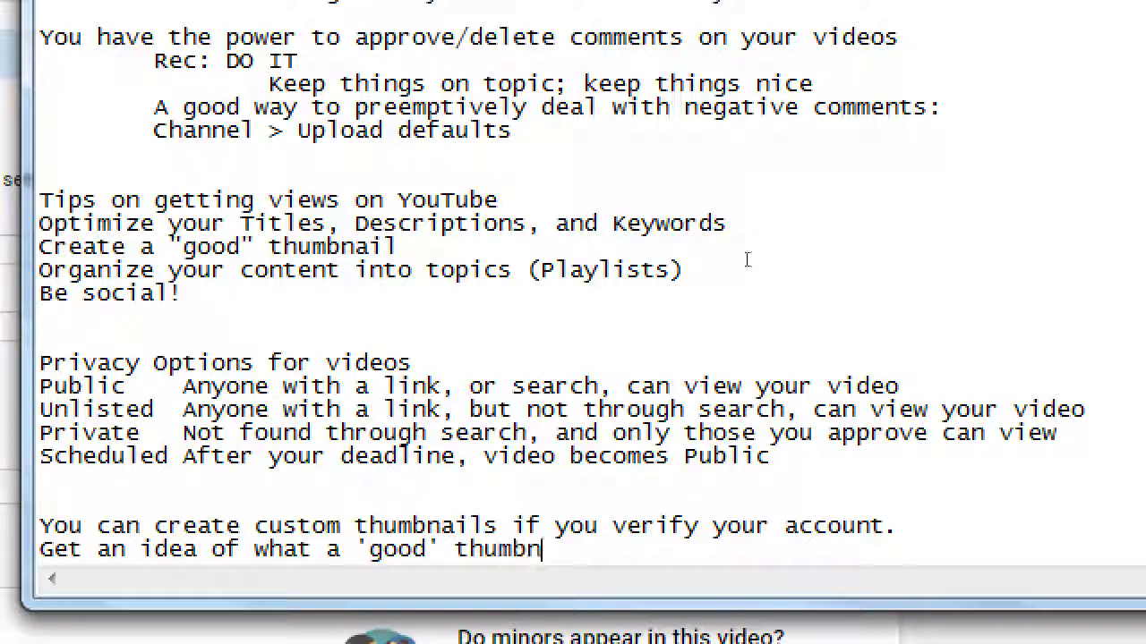
pyautogui.write('ail is by ')
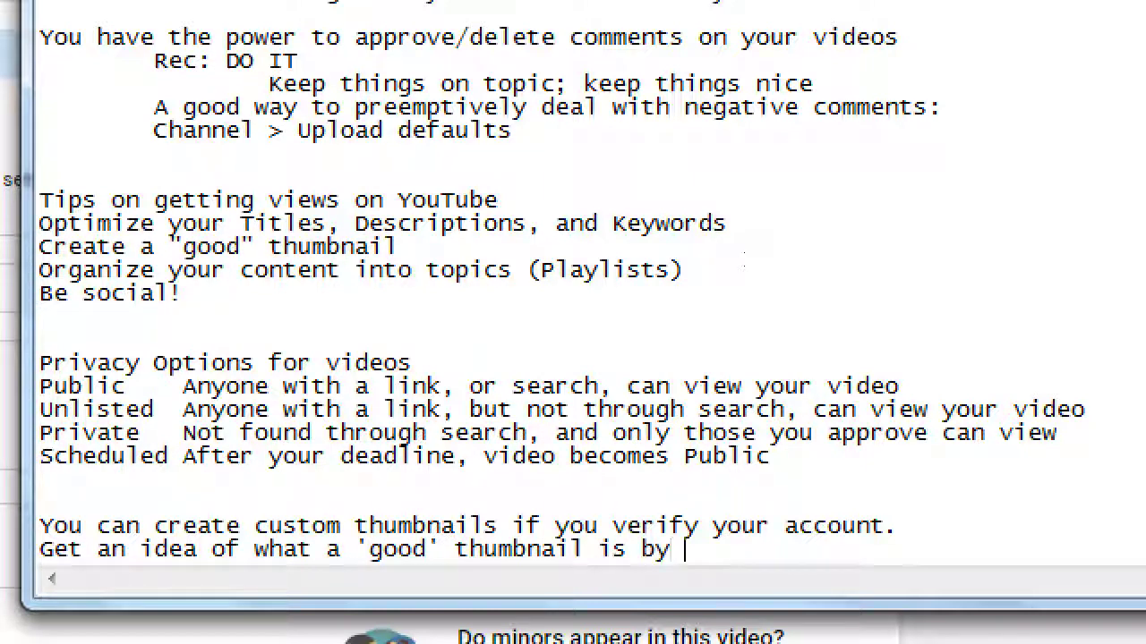
pyautogui.write('researching the')
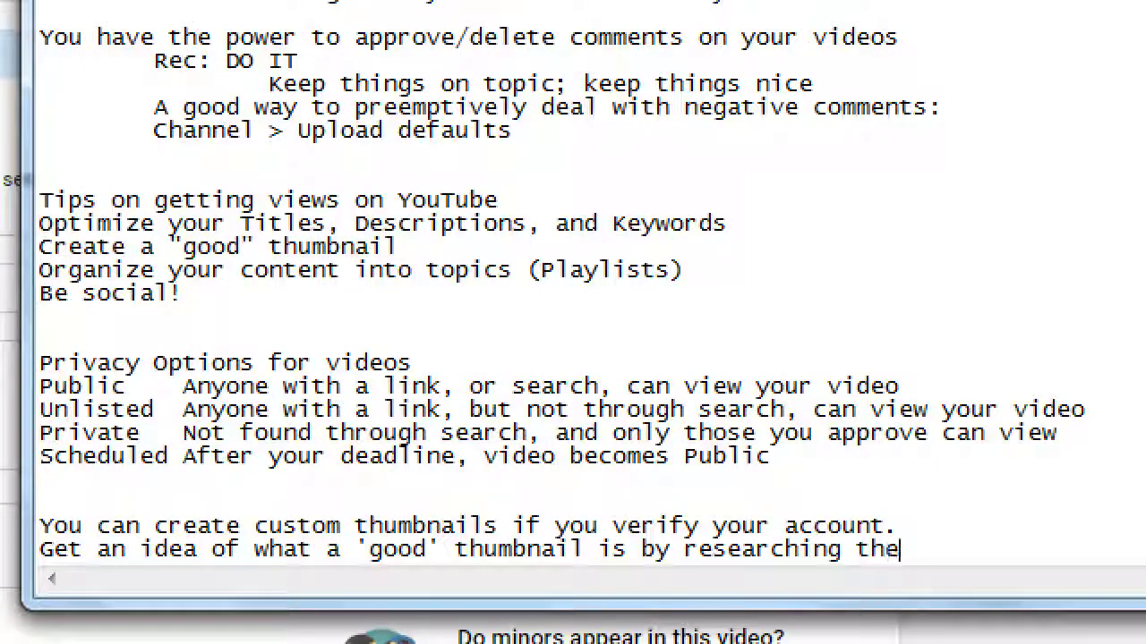
pyautogui.write(' compettion')
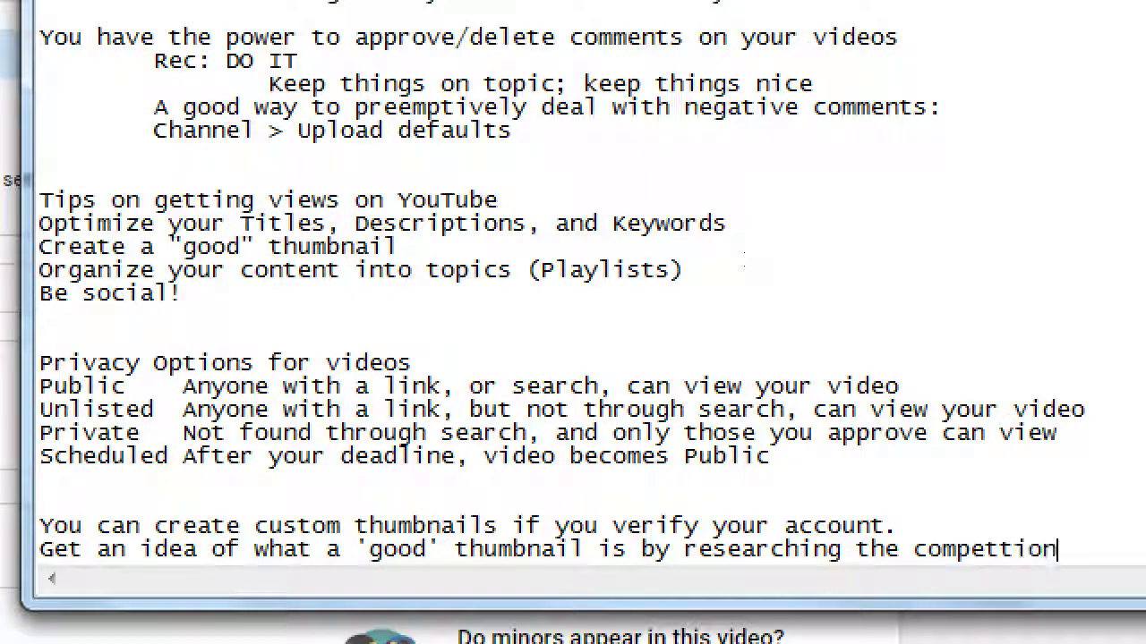
pyautogui.press('BackSpace')
pyautogui.press('BackSpace')
pyautogui.press('BackSpace')
pyautogui.write('ion')
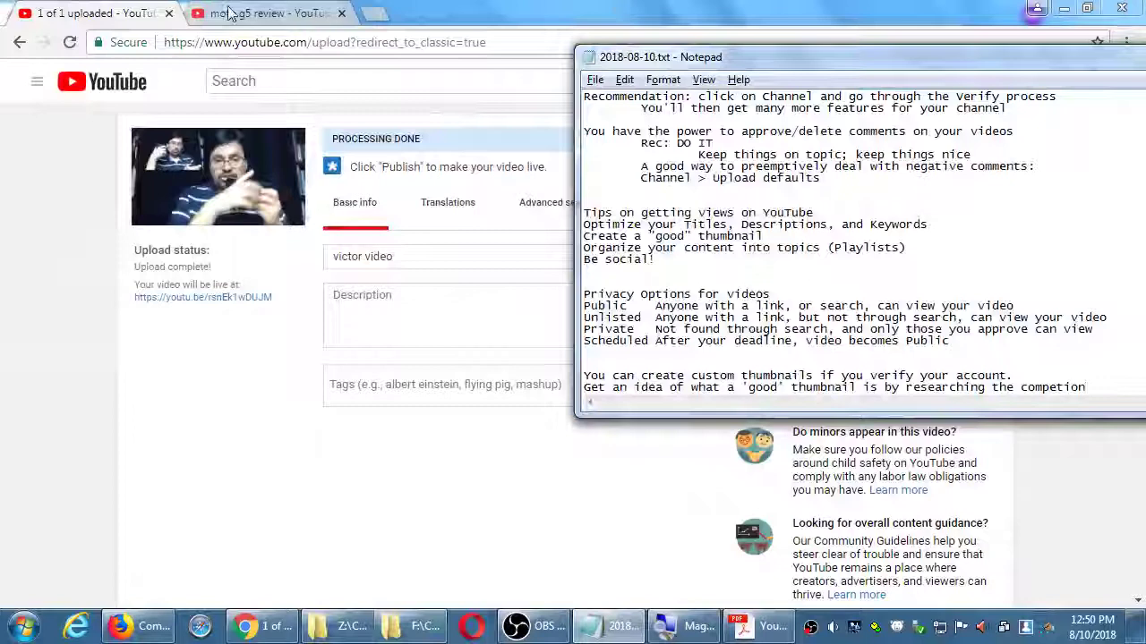
# Step: Switch to the browser's "moto g5 review" results and examine the thumbnails further down the list
pyautogui.click(230, 13)
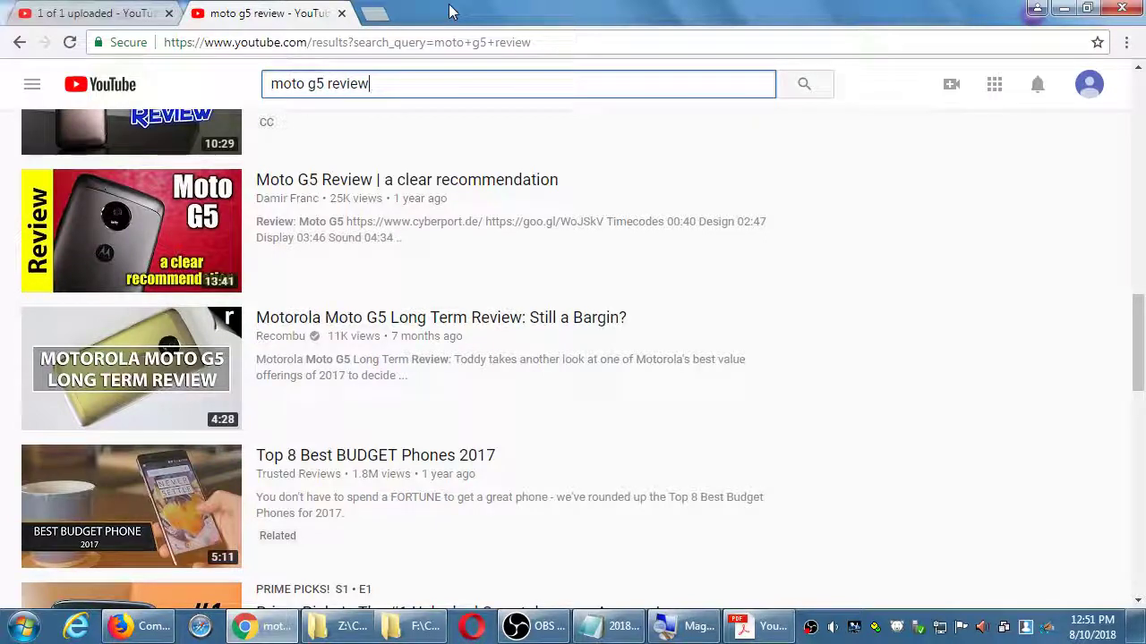
pyautogui.scroll(-4, 473, 134)
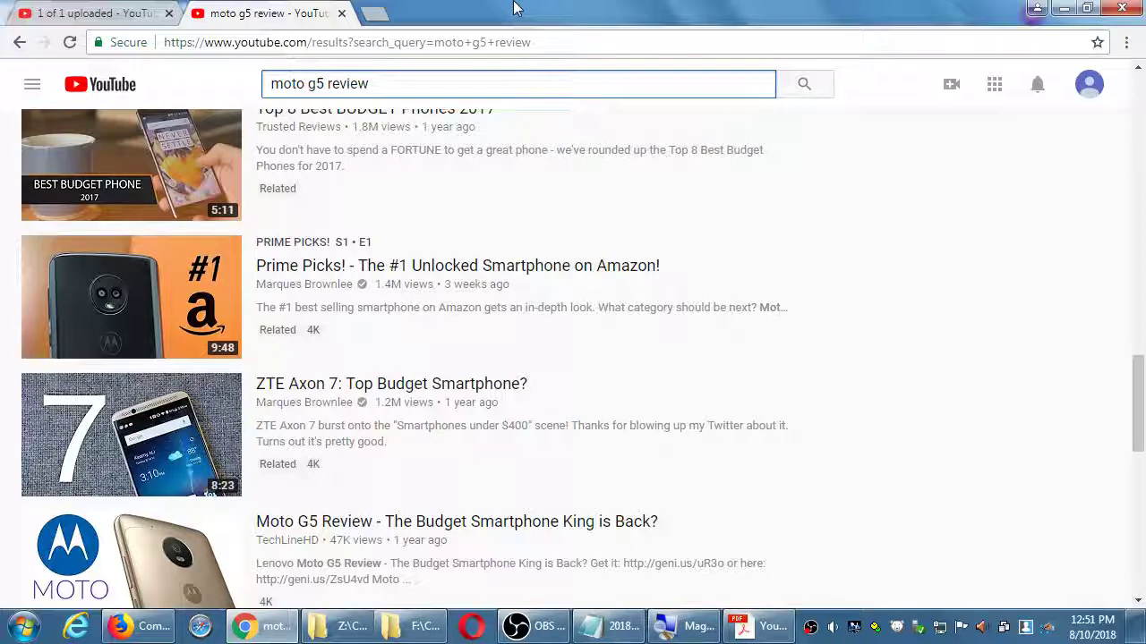
pyautogui.scroll(-3, 525, 82)
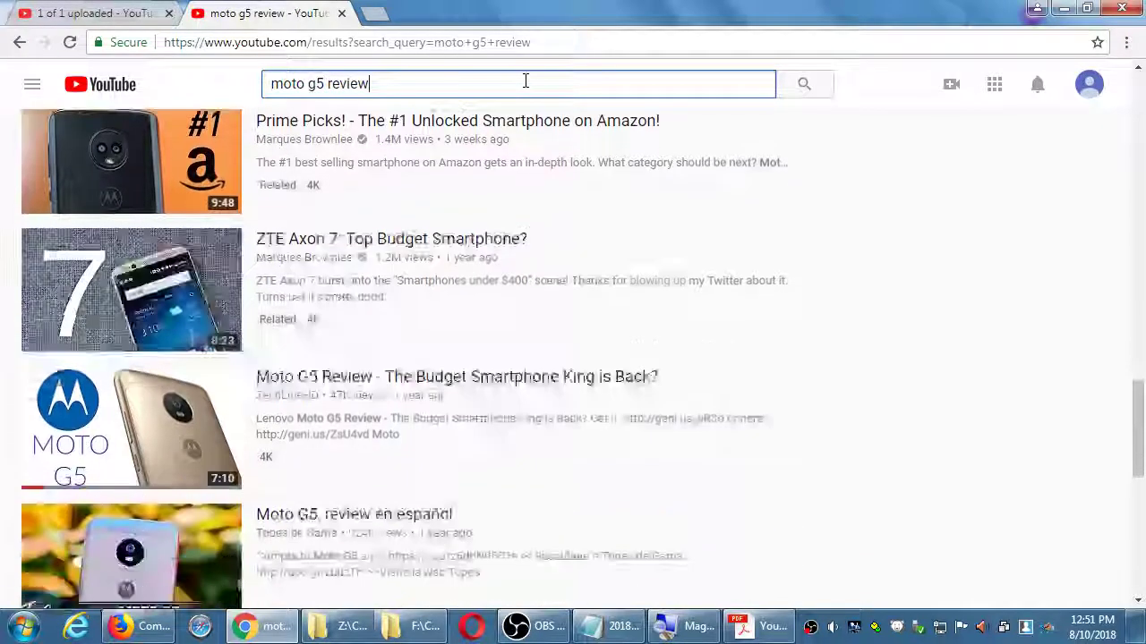
pyautogui.scroll(-2, 529, 77)
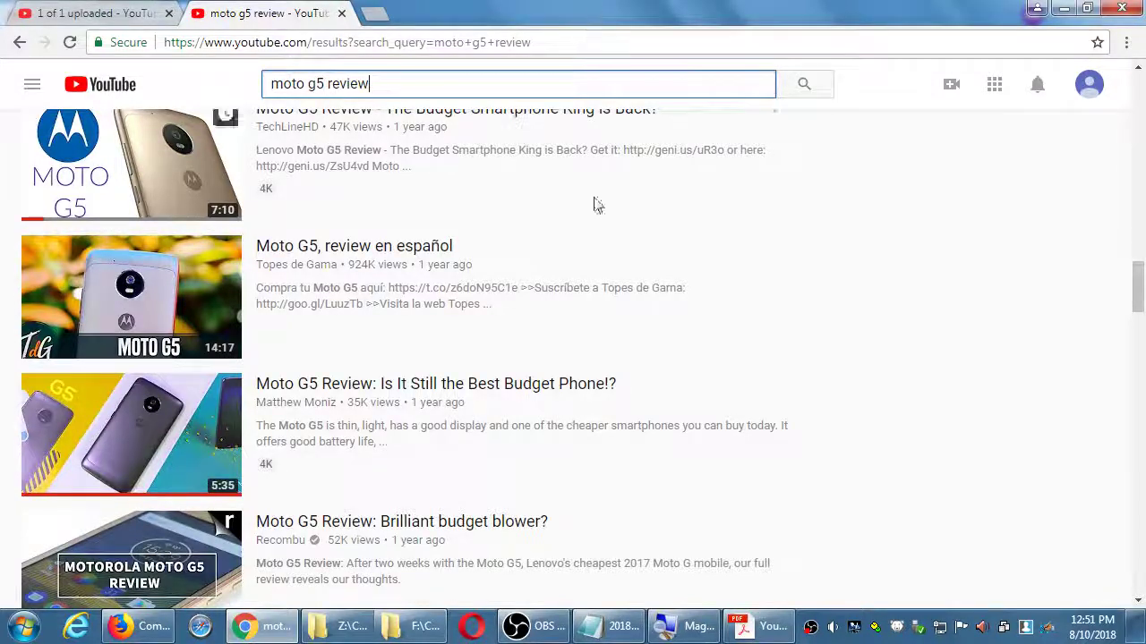
pyautogui.scroll(-1, 593, 205)
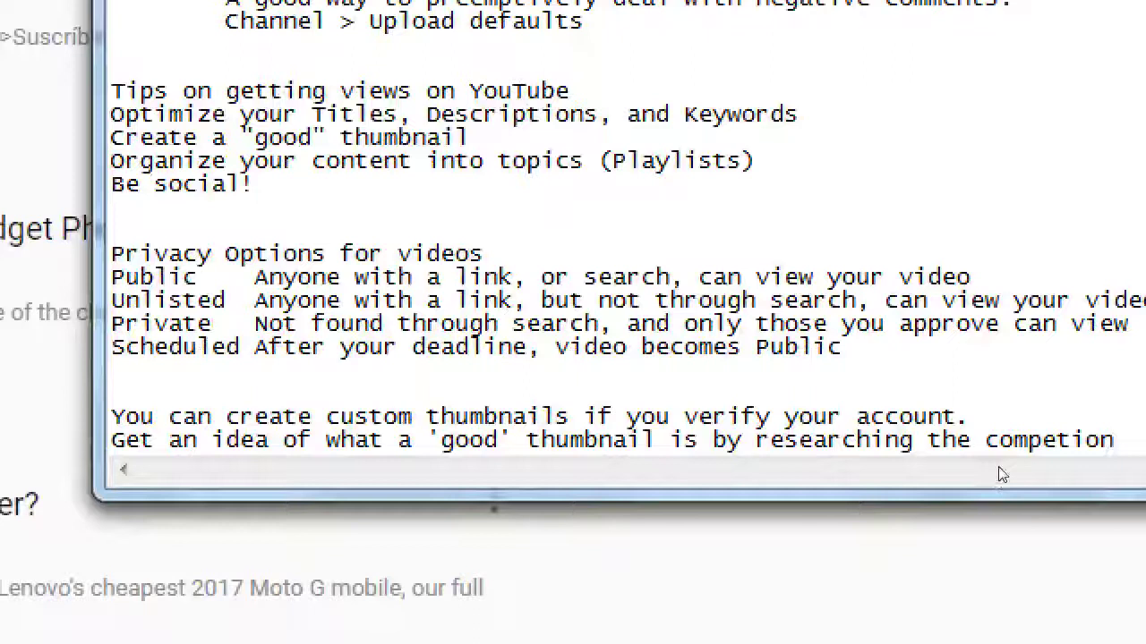
# Step: In the Notepad notes, add the indented line "You often need something like Photoshop to create a good thumbnail" under the competition tip
pyautogui.press('Return')
pyautogui.press('Tab')
pyautogui.write('You oft')
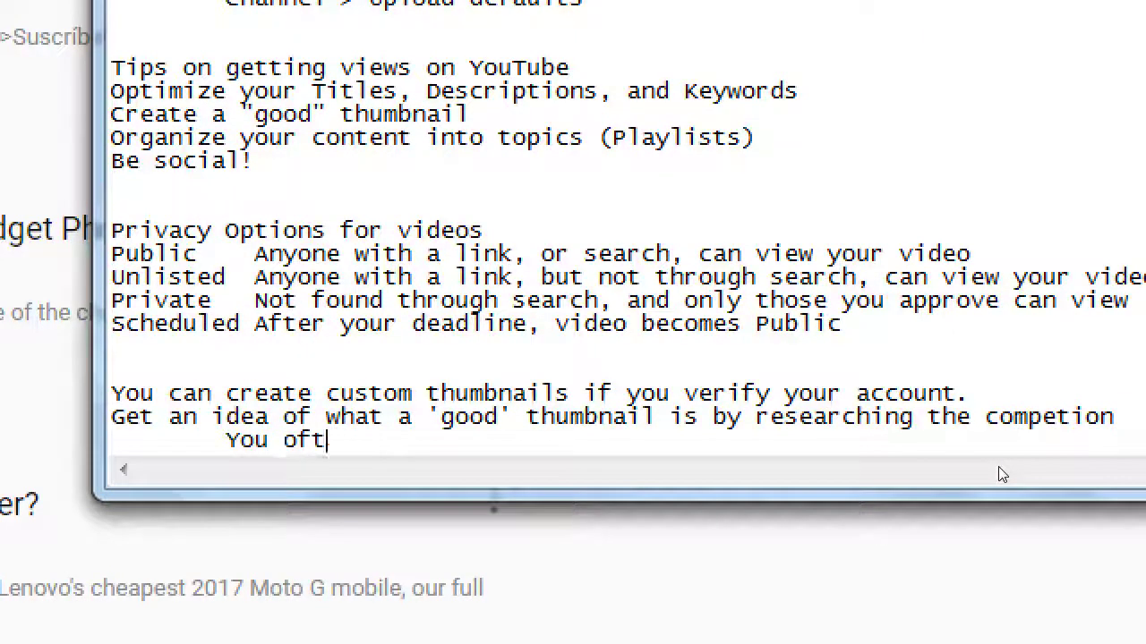
pyautogui.write('en need something lik')
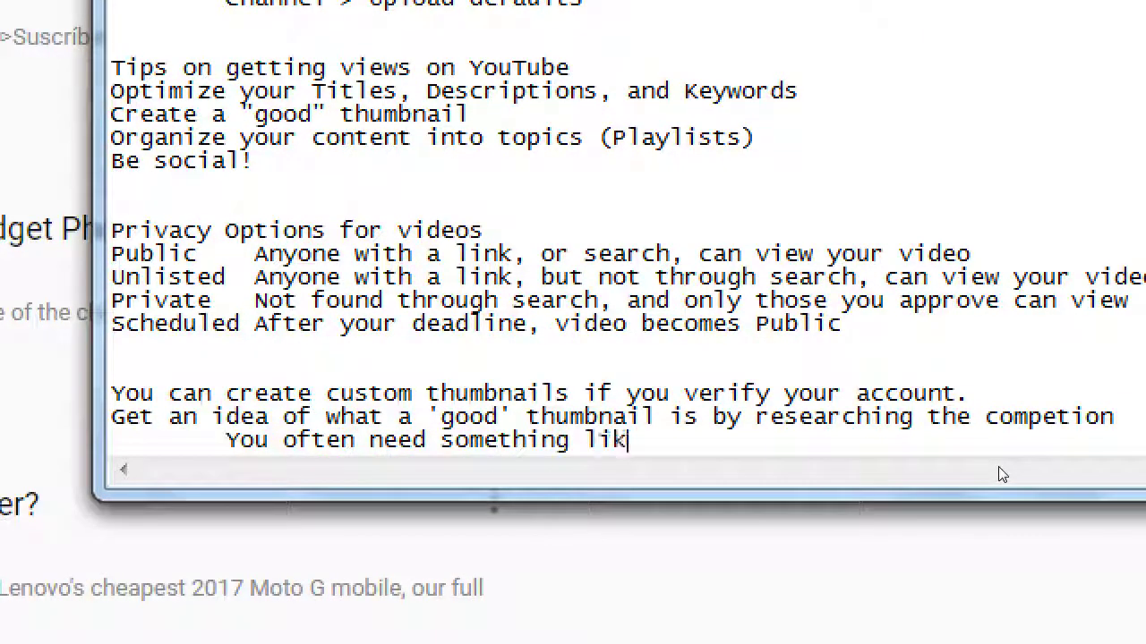
pyautogui.write('e Photoshop to c')
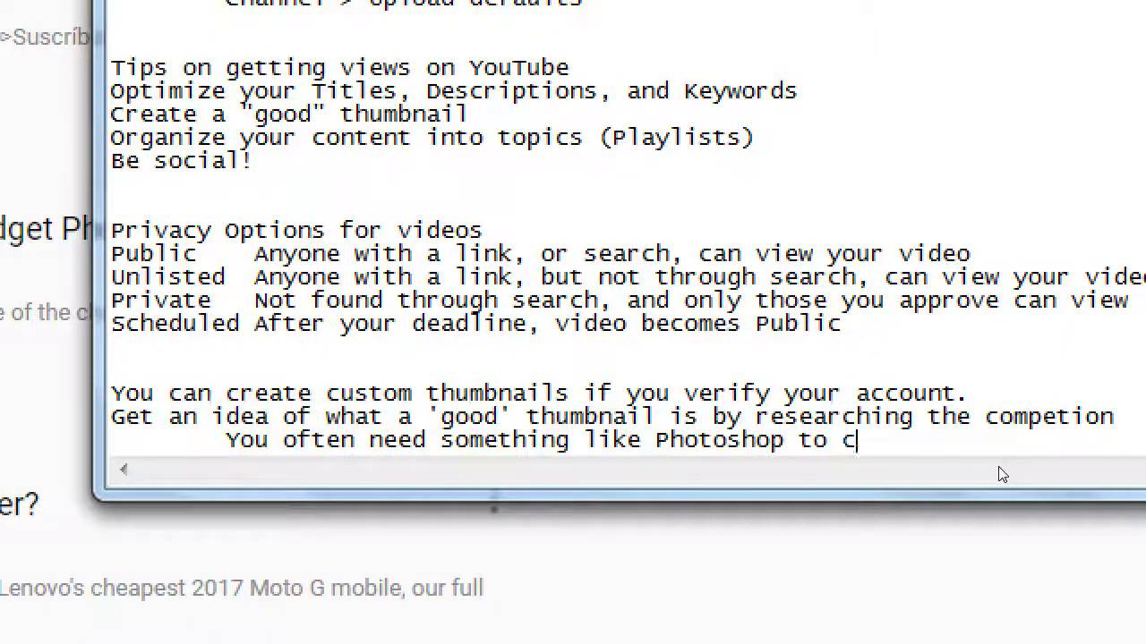
pyautogui.write('reate a good thumbnail')
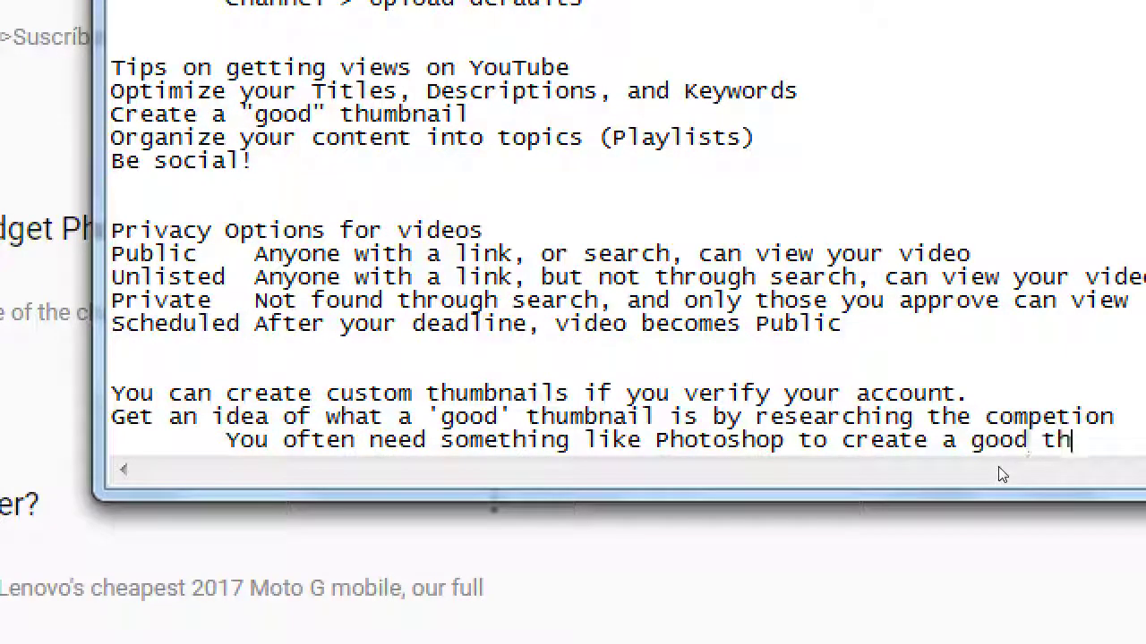
# Step: Add the indented tip "You want to avoid a lot of text; especially small text" below the Photoshop line
pyautogui.press('Return')
pyautogui.press('Tab')
pyautogui.write('You ')
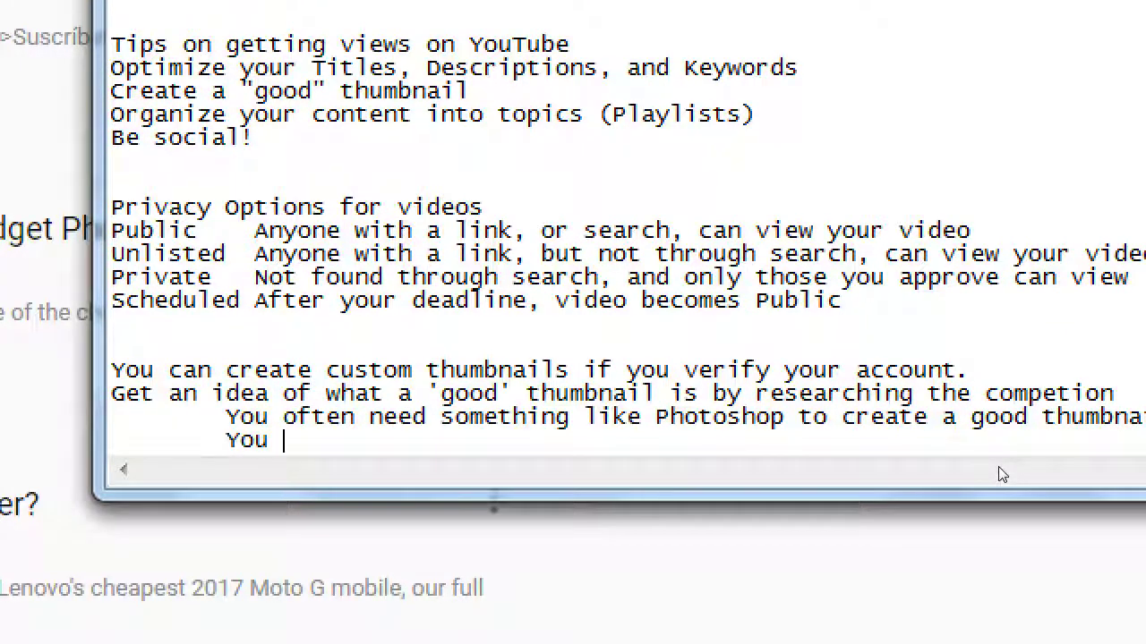
pyautogui.write('want to avoid a')
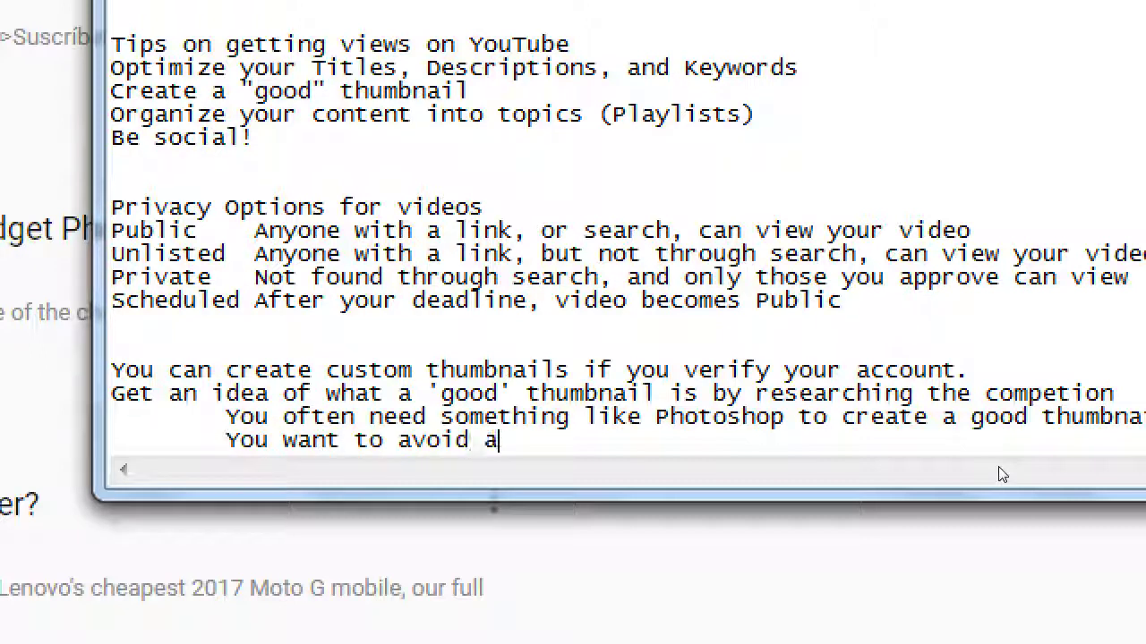
pyautogui.write(' lot of text; ')
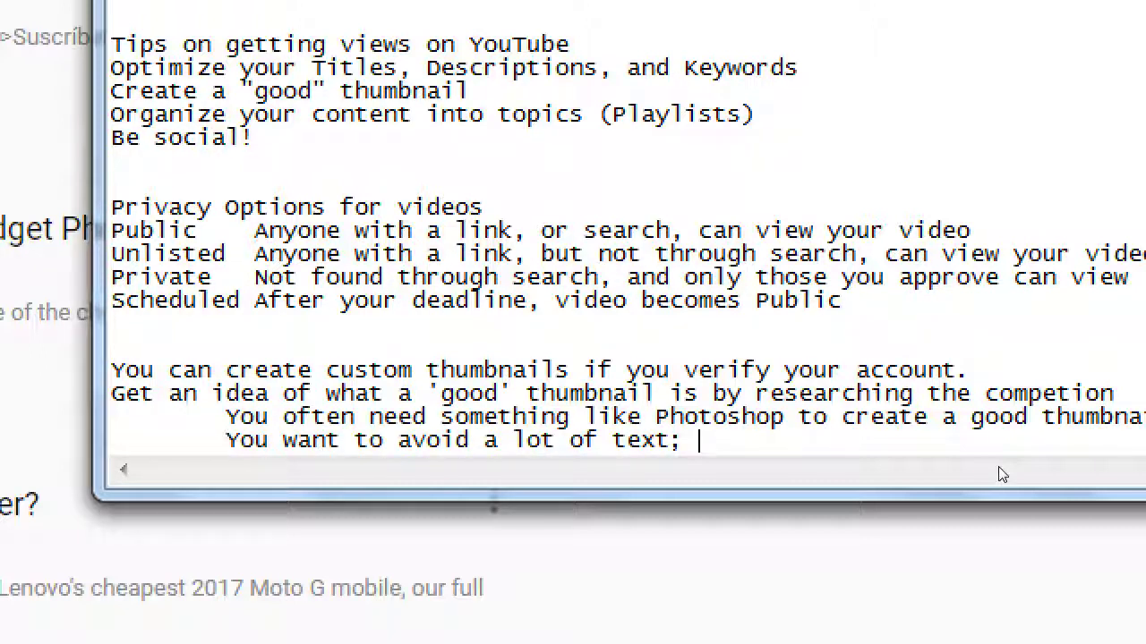
pyautogui.write('especia')
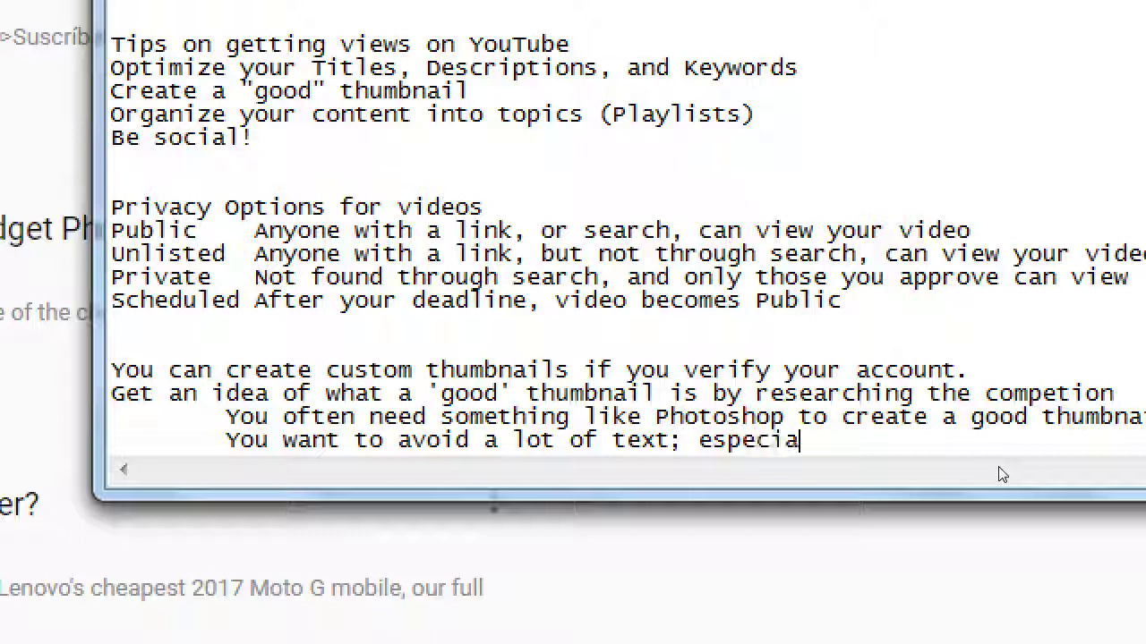
pyautogui.write('lly small text')
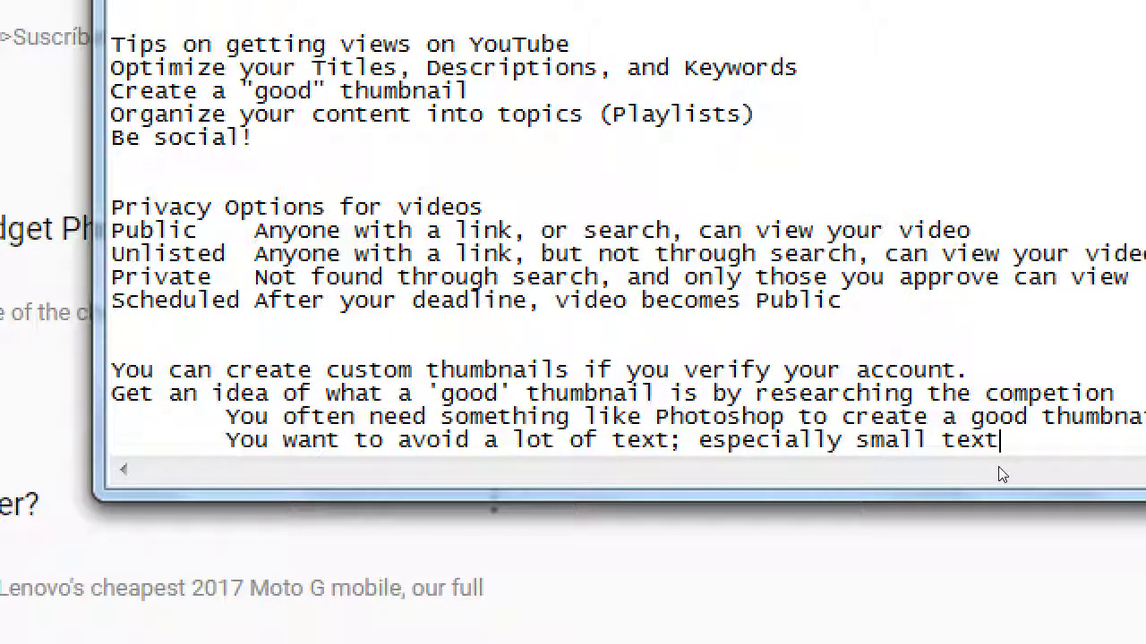
# Step: Add another indented tip reading "Think about a thumbail being small"
pyautogui.press('Return')
pyautogui.press('Tab')
pyautogui.write('Th')
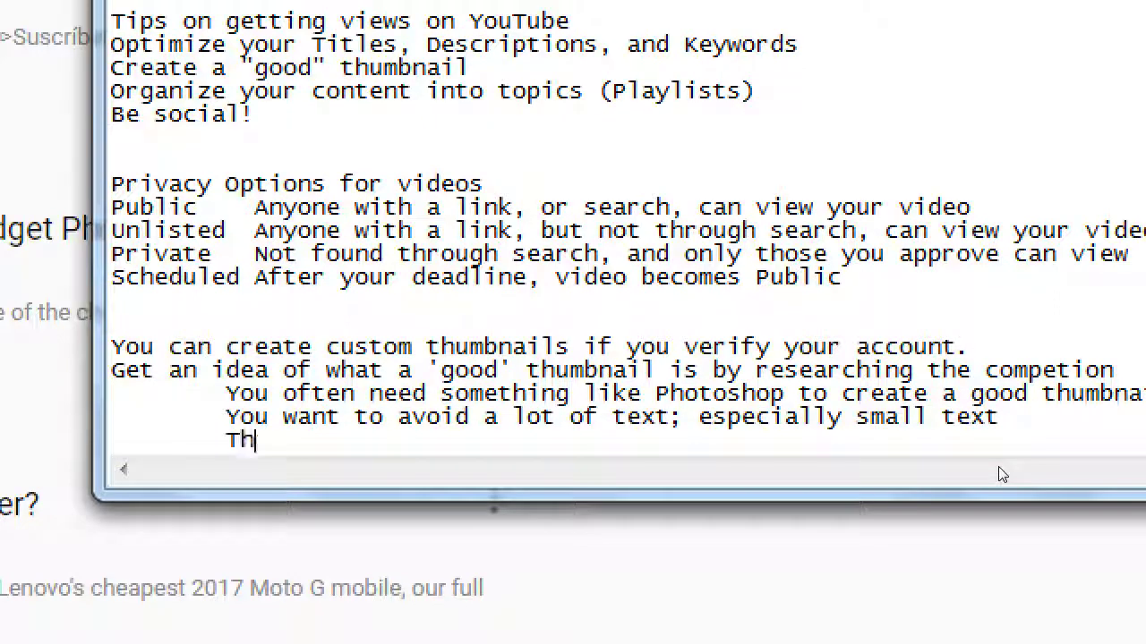
pyautogui.write('ink about')
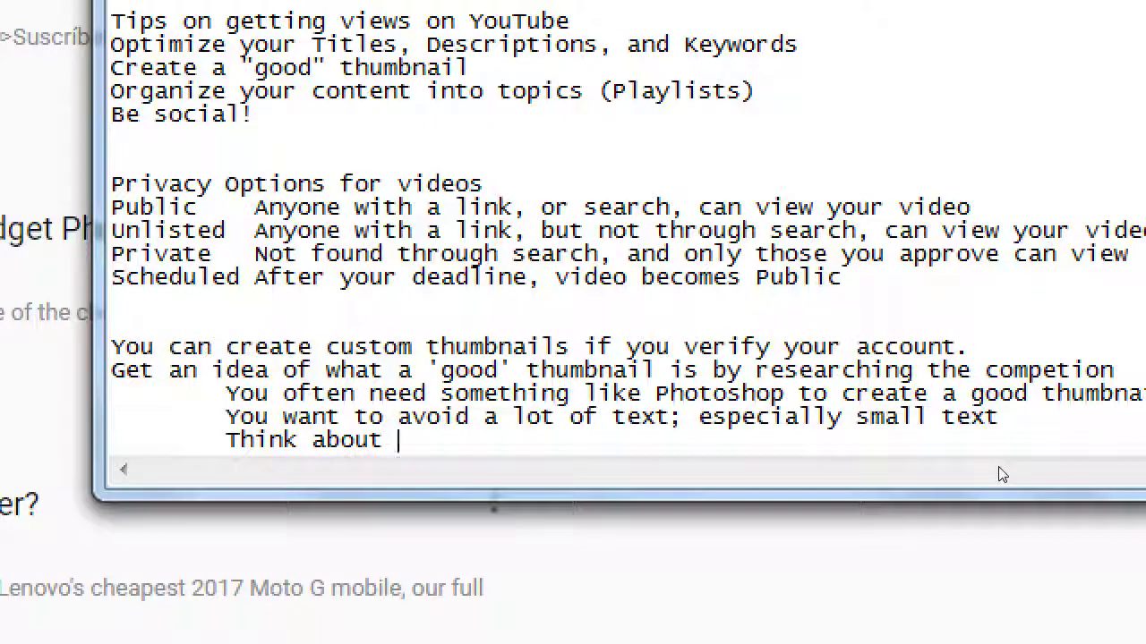
pyautogui.write('a thumbail')
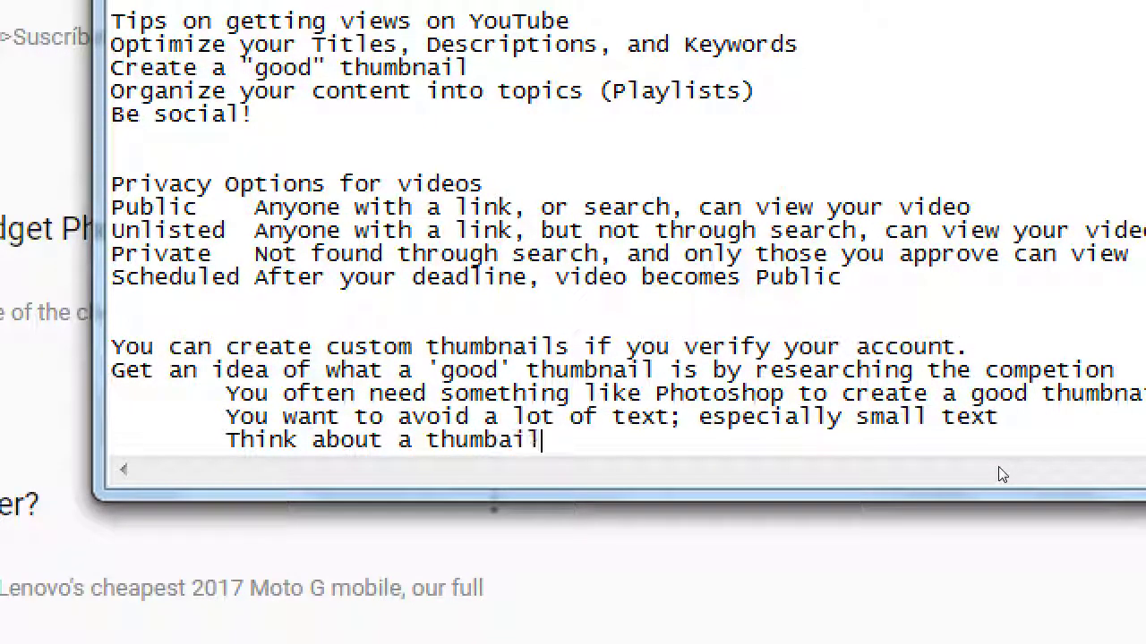
pyautogui.write(' being small')
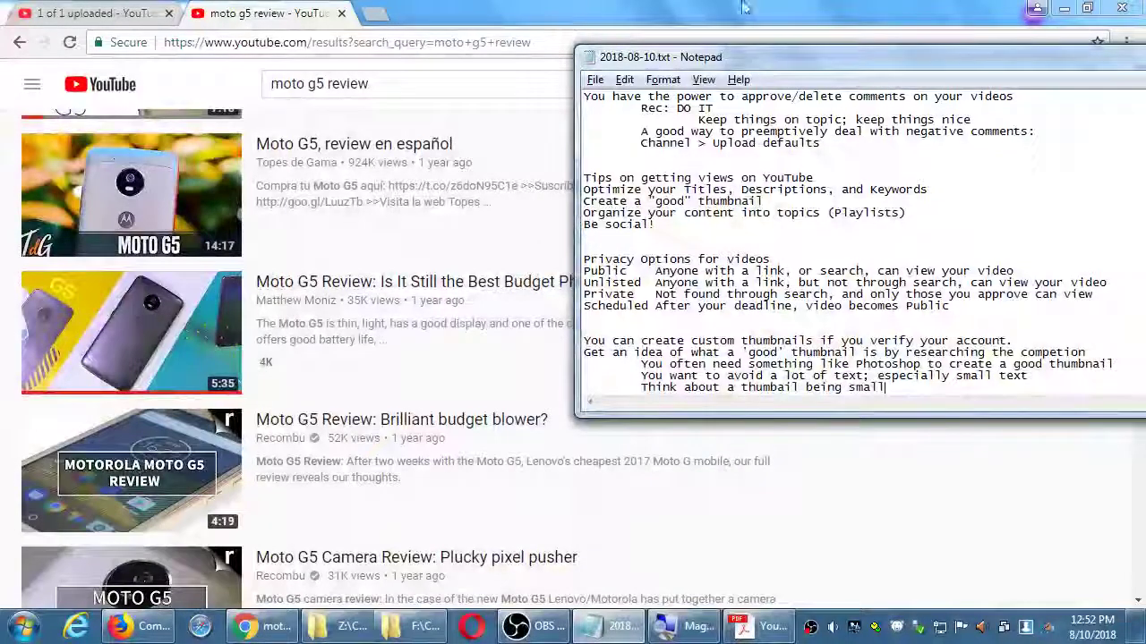
# Step: Open the "Moto G5, review en español" video in the browser, pause its ad and examine the suggested videos' thumbnails
pyautogui.click(377, 148)
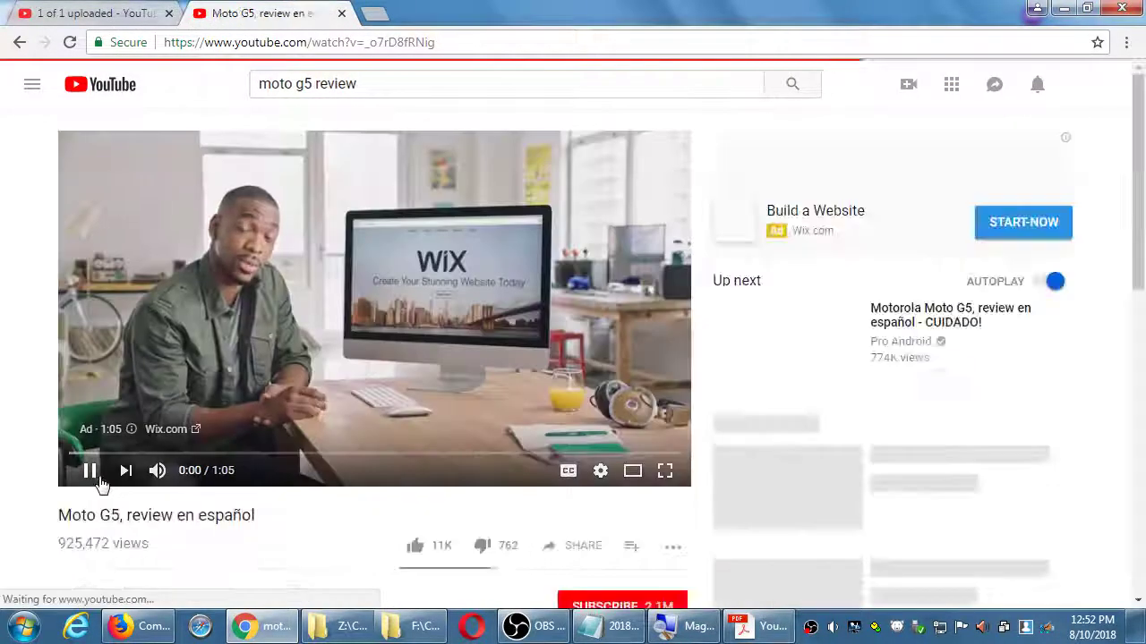
pyautogui.click(99, 479)
pyautogui.scroll(-1, 1116, 461)
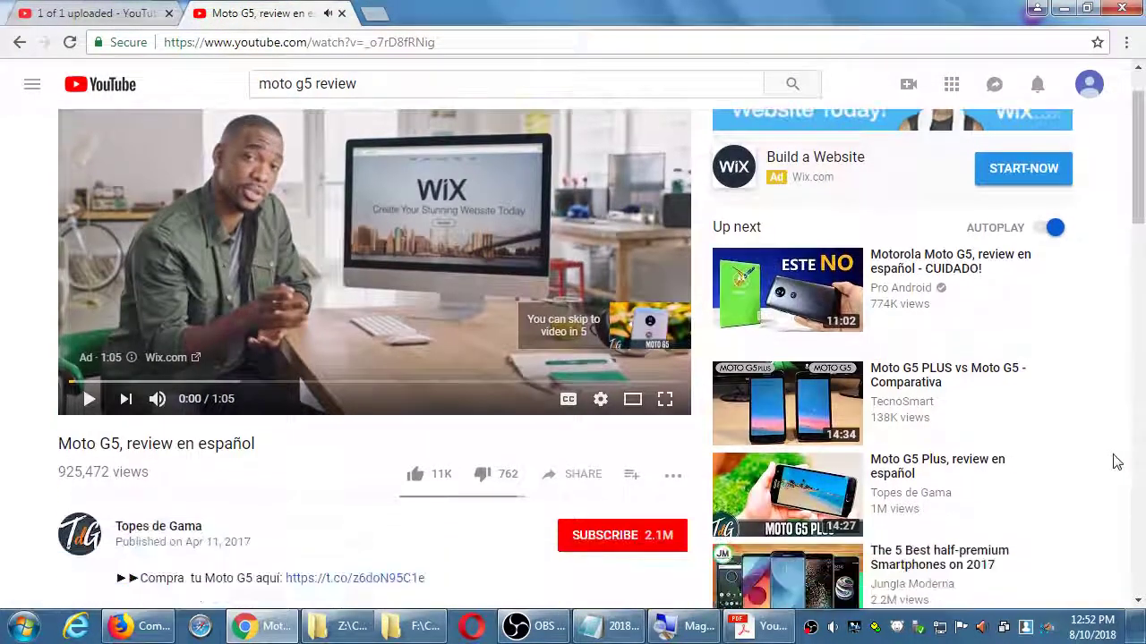
pyautogui.scroll(-1, 1116, 461)
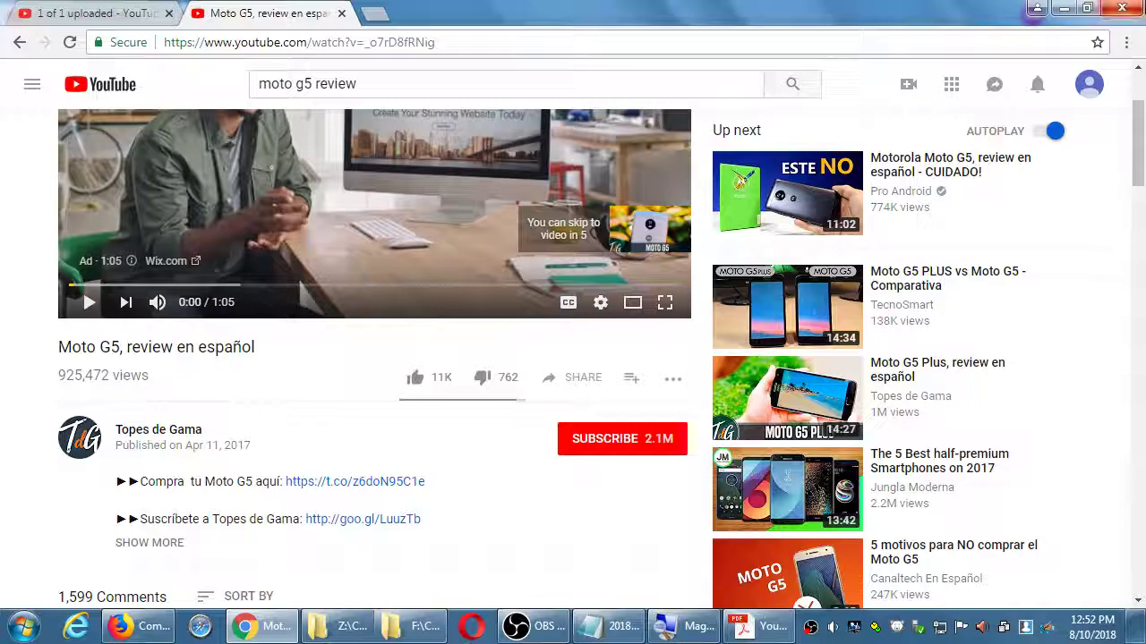
pyautogui.scroll(-3, 927, 213)
pyautogui.scroll(-5, 946, 256)
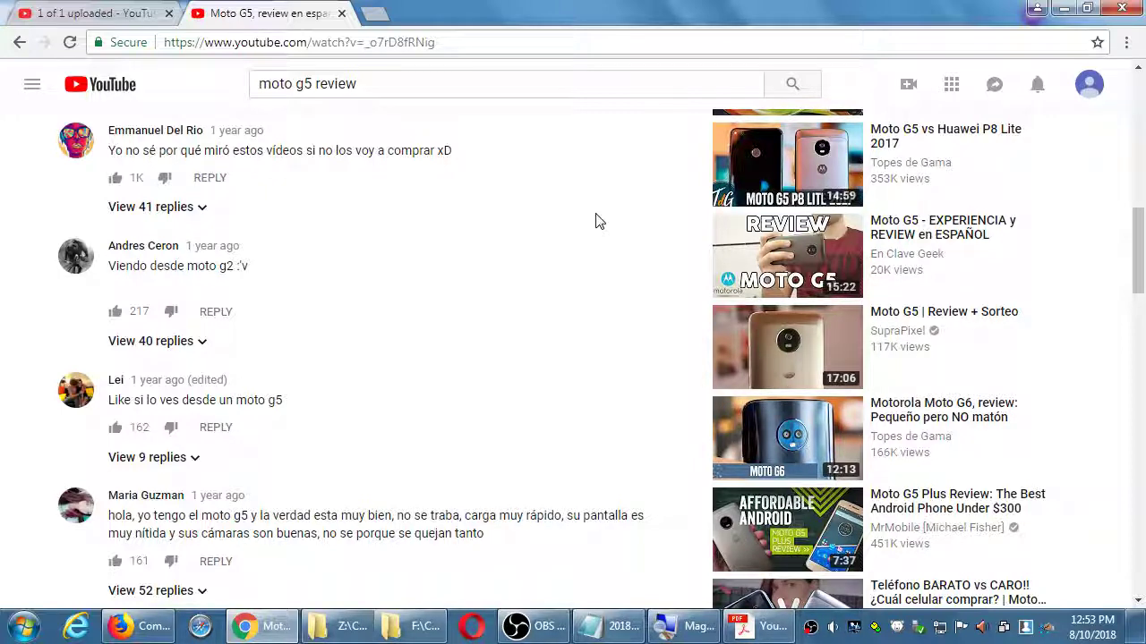
# Step: Switch back to the Notepad notes and add the indented tip "Try avoid text at bottom right"
pyautogui.hotkey('alt', 'Tab')
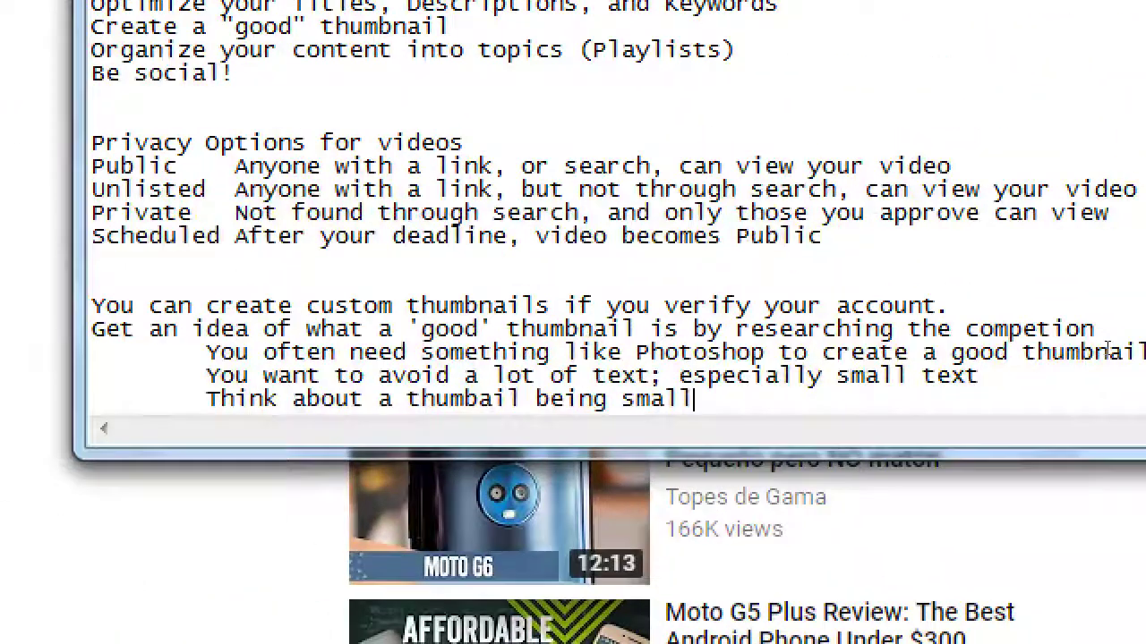
pyautogui.press('Return')
pyautogui.press('Tab')
pyautogui.write('T')
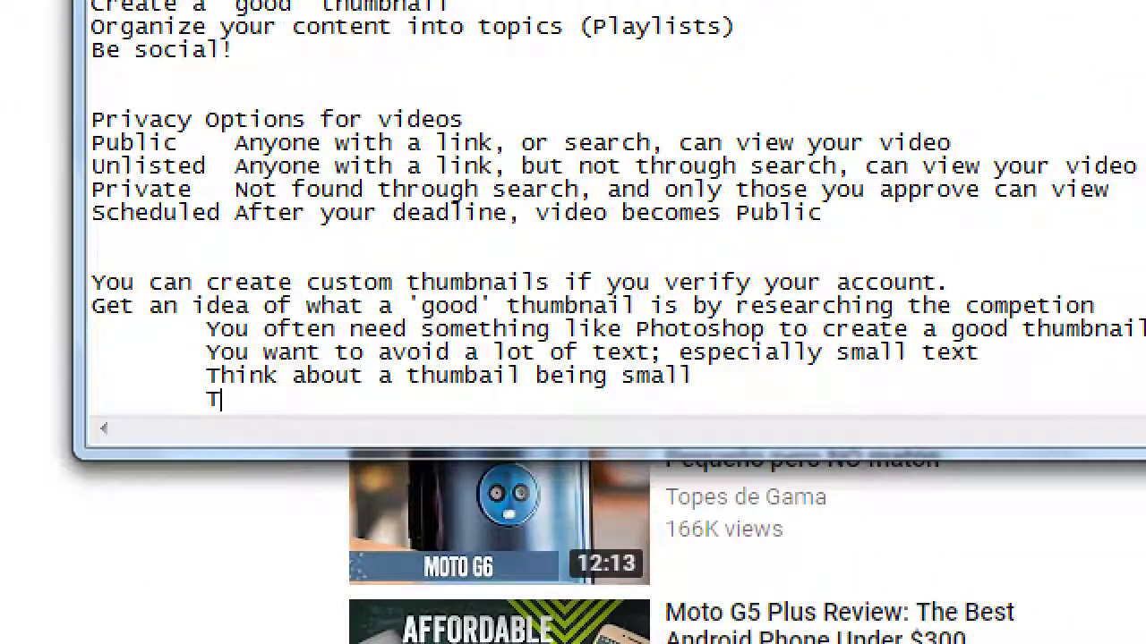
pyautogui.write('ry avoid text a')
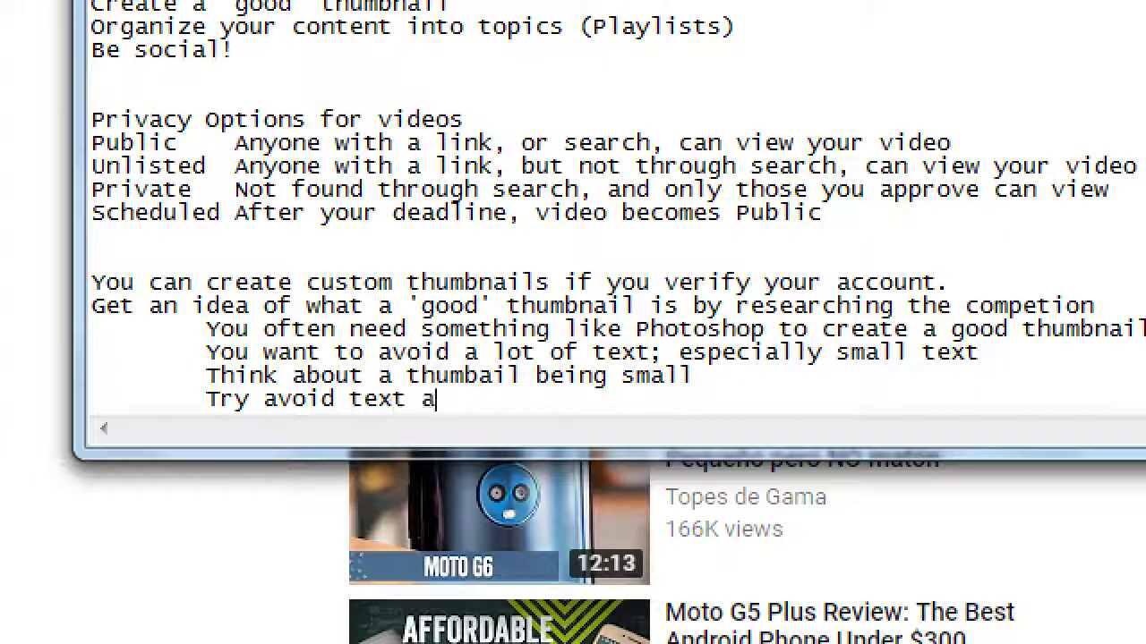
pyautogui.write('t bottom right')
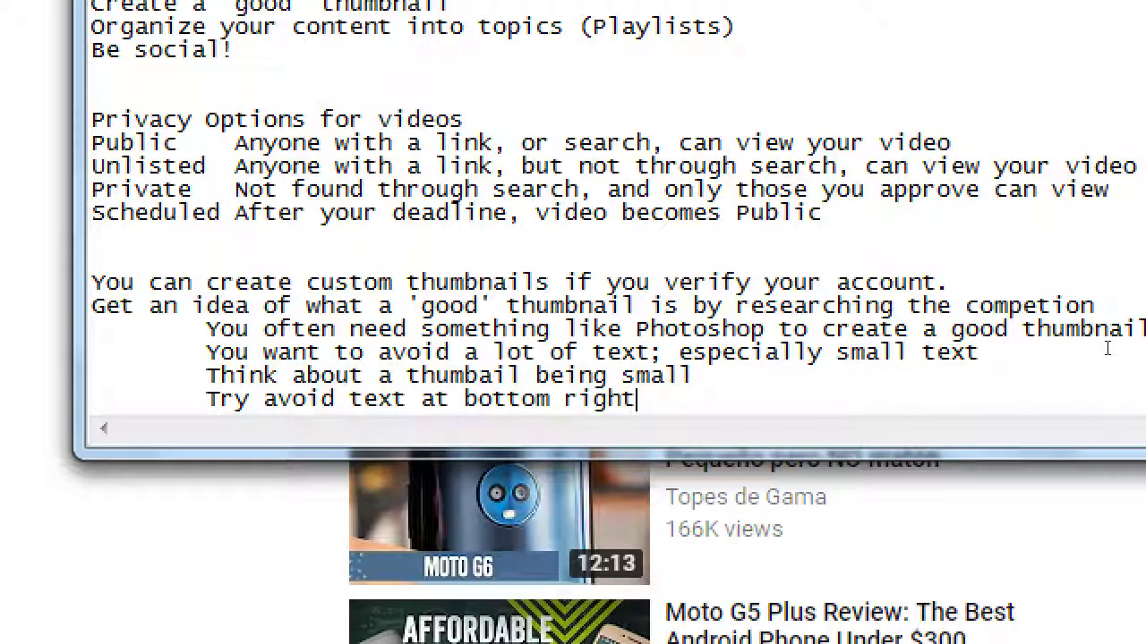
# Step: Replace the word "text" with "meanigful" in the last thumbnail tip about the bottom right
pyautogui.hotkey('ctrl', 'Left')
pyautogui.hotkey('ctrl', 'Left')
pyautogui.hotkey('ctrl', 'Left')
pyautogui.press('Left')
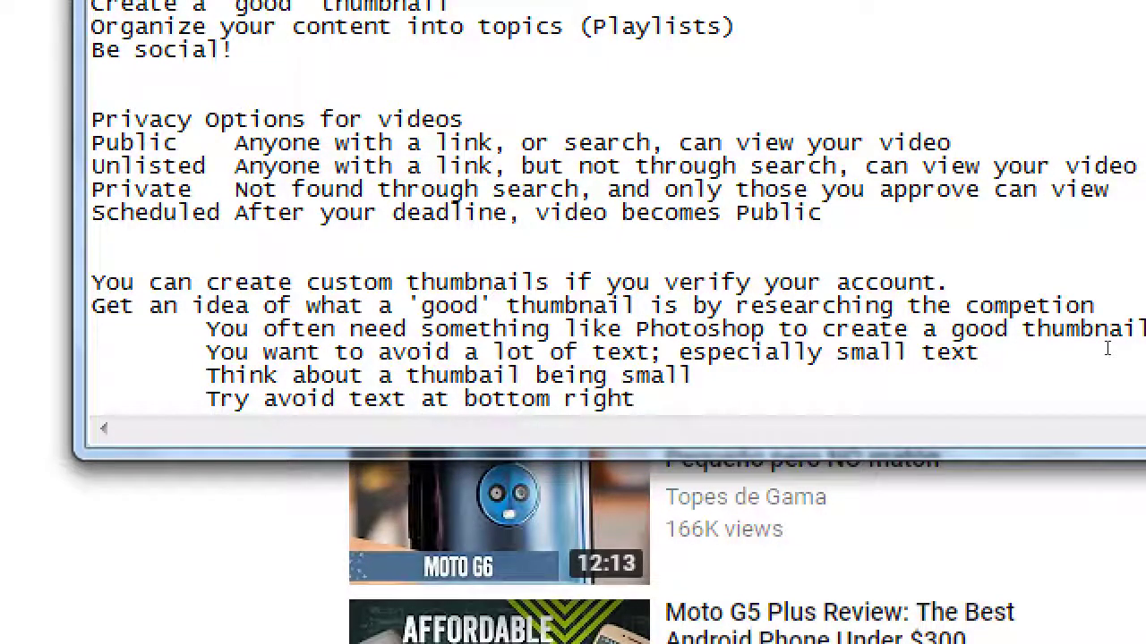
pyautogui.hotkey('ctrl', 'shift', 'Left')
pyautogui.write('meanigful')
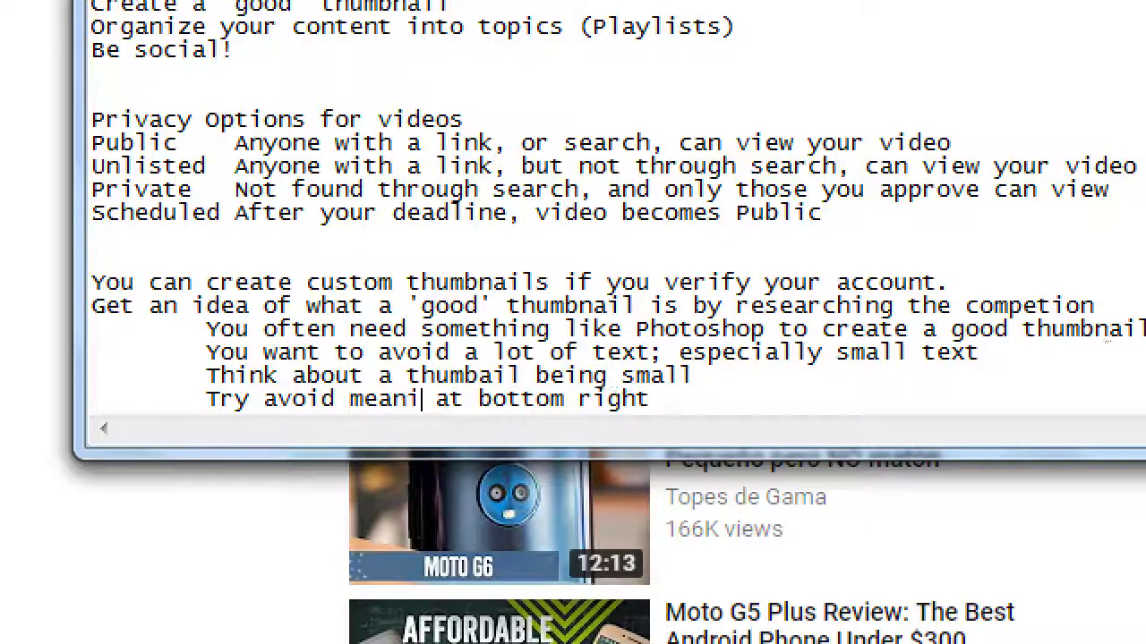
pyautogui.press('End')
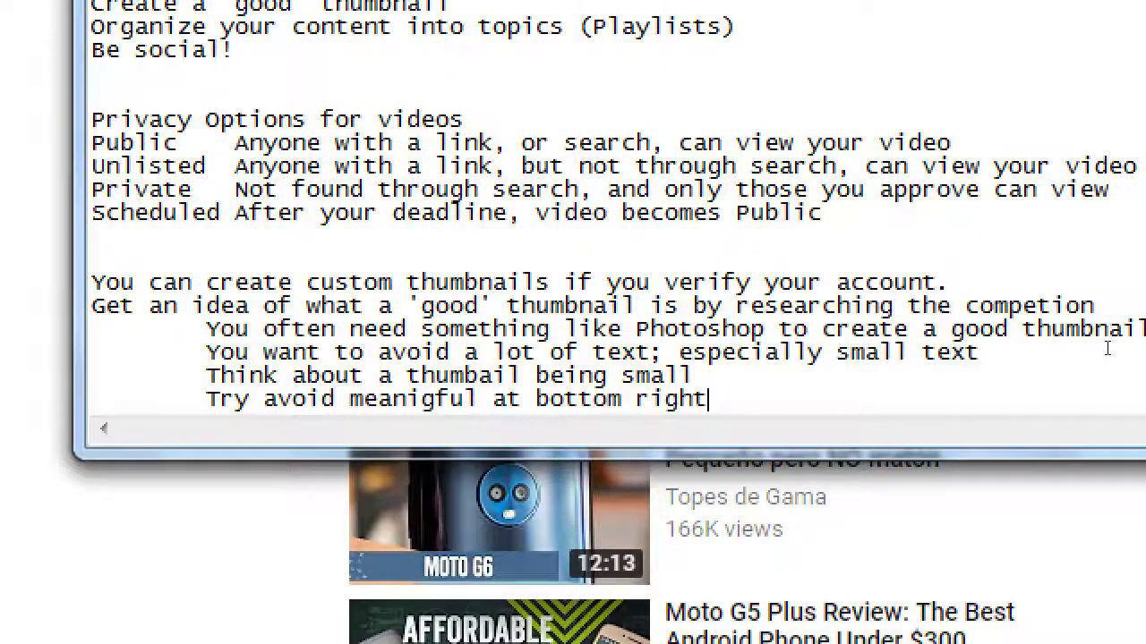
# Step: Insert "to" before "avoid" and "anything" before "meanigful" in the last thumbnail tip
pyautogui.hotkey('ctrl', 'Left')
pyautogui.hotkey('ctrl', 'Left')
pyautogui.hotkey('ctrl', 'Left')
pyautogui.hotkey('ctrl', 'Left')
pyautogui.hotkey('ctrl', 'Left')
pyautogui.write('to')
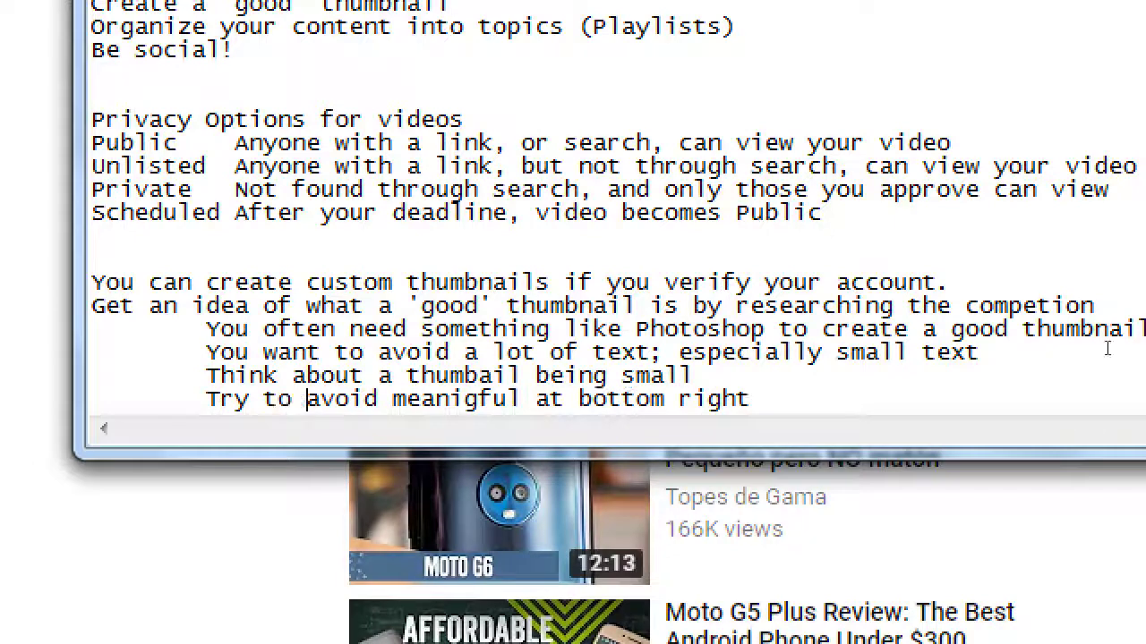
pyautogui.hotkey('ctrl', 'Right')
pyautogui.write('anything')
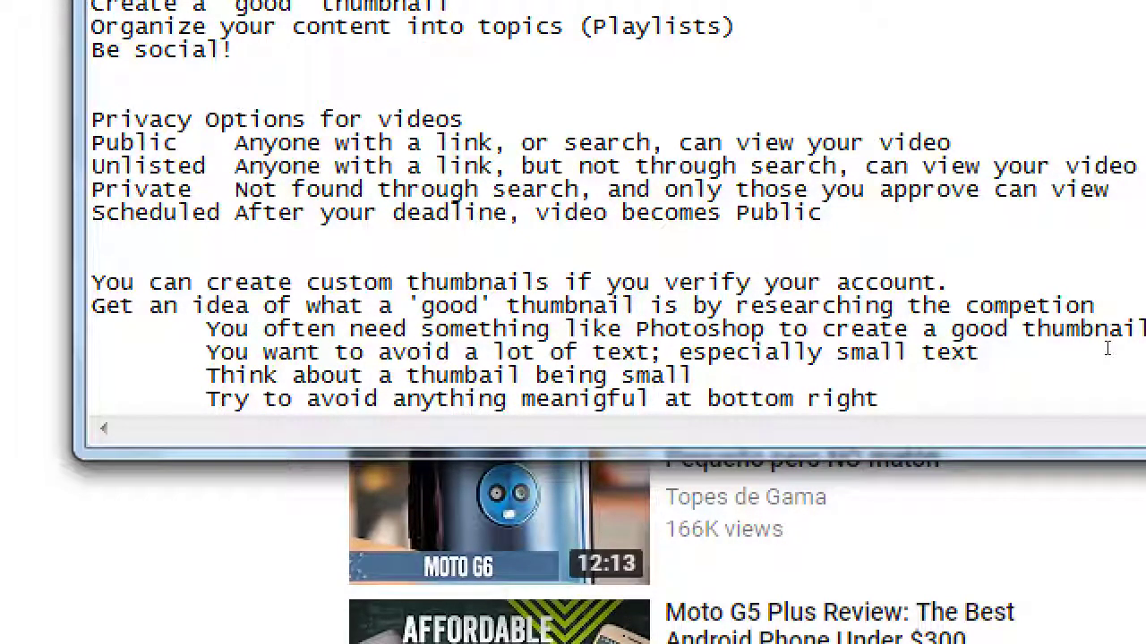
# Step: Add another indented tip reading "With text, try to have contrast (black text/white background)"
pyautogui.press('End')
pyautogui.press('Return')
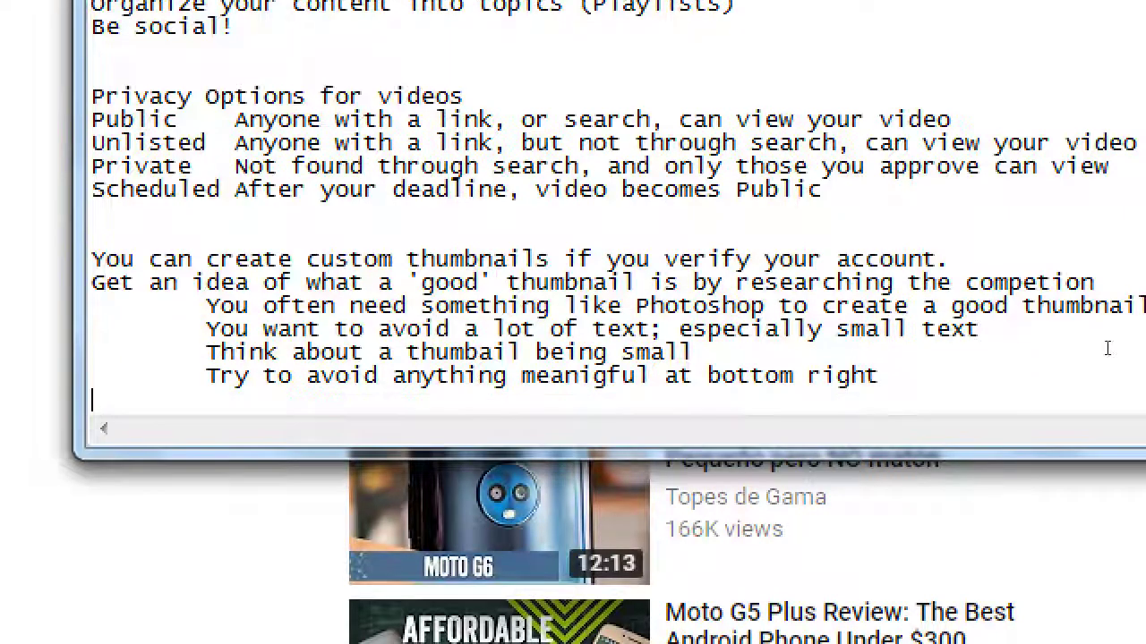
pyautogui.press('Tab')
pyautogui.write('With te')
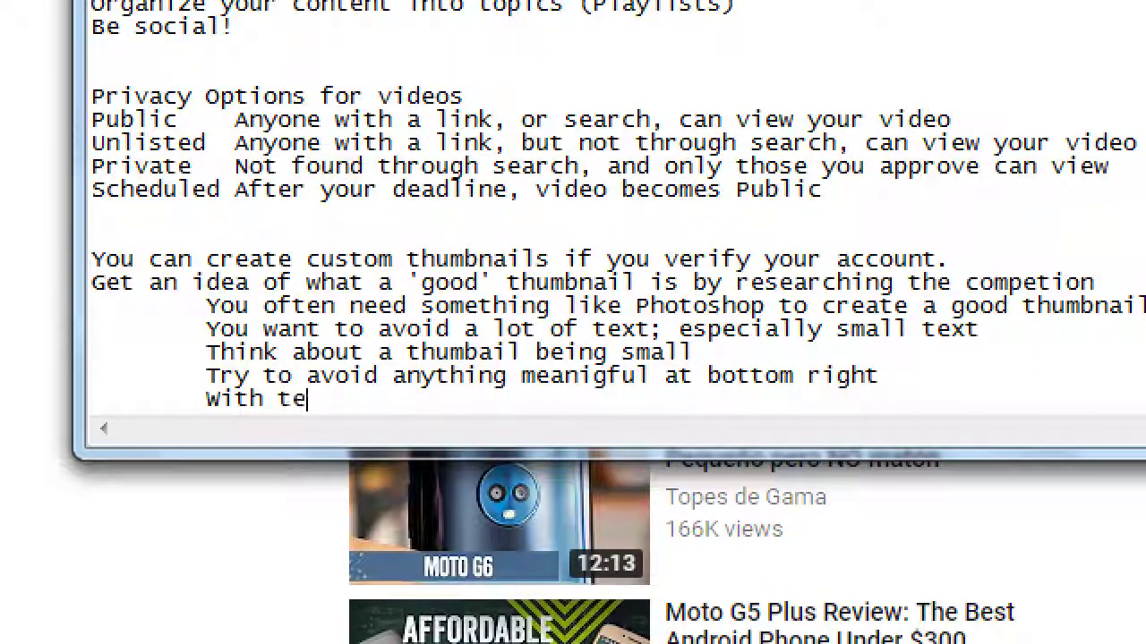
pyautogui.write('xt, try to have cont')
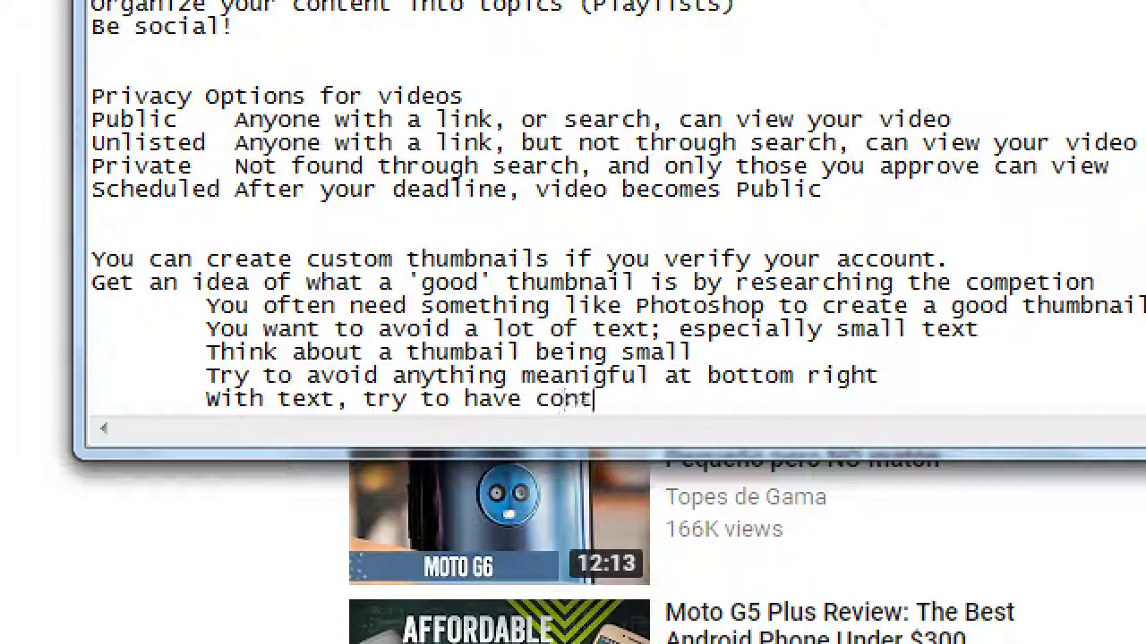
pyautogui.write('rast (b')
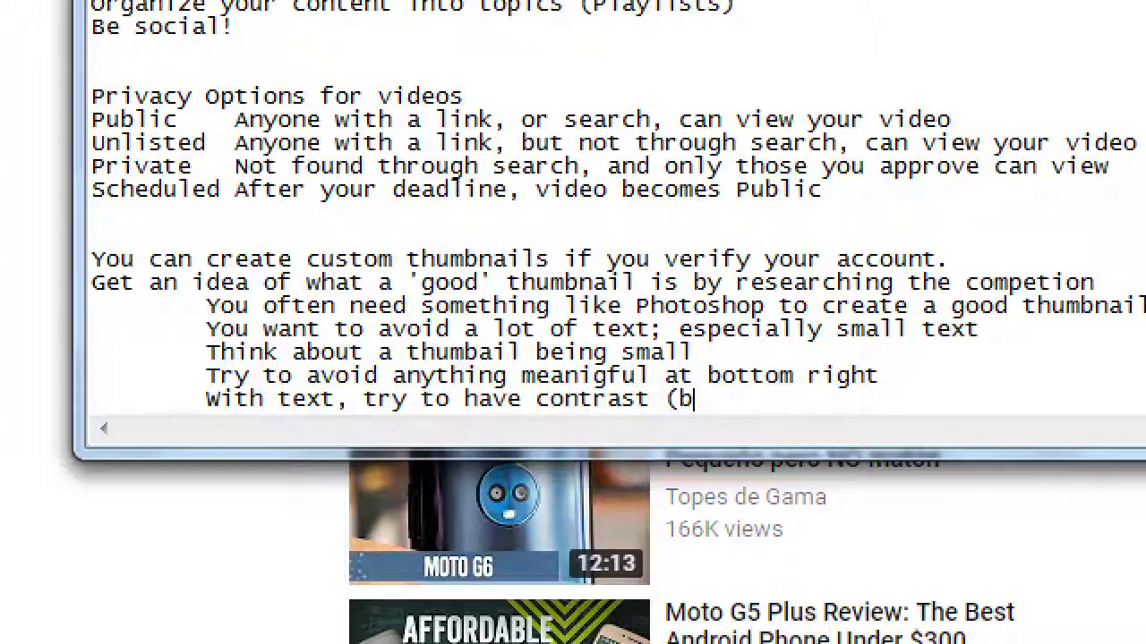
pyautogui.write('lack text/white ')
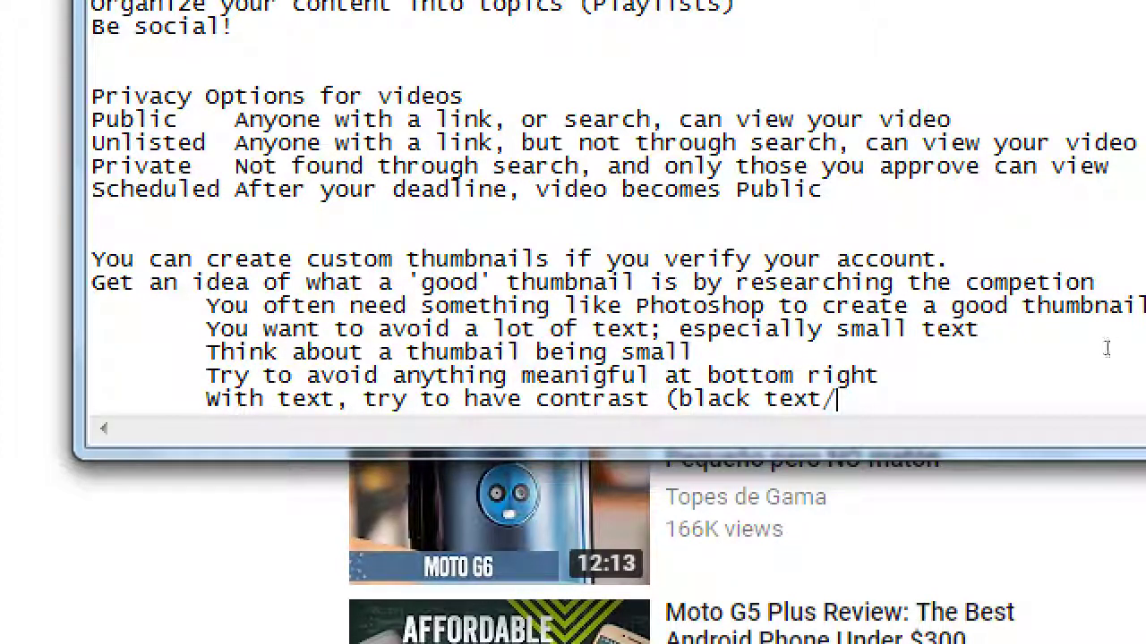
pyautogui.write('background)')
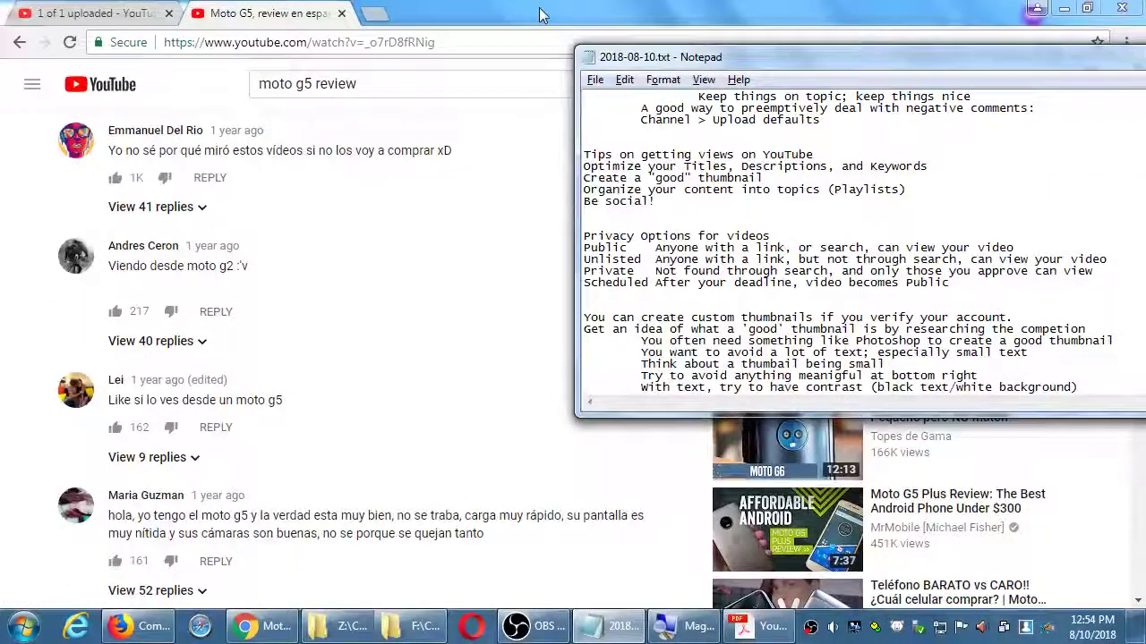
# Step: Switch to the browser's video upload page and examine the suggested thumbnails and the available privacy options
pyautogui.click(78, 12)
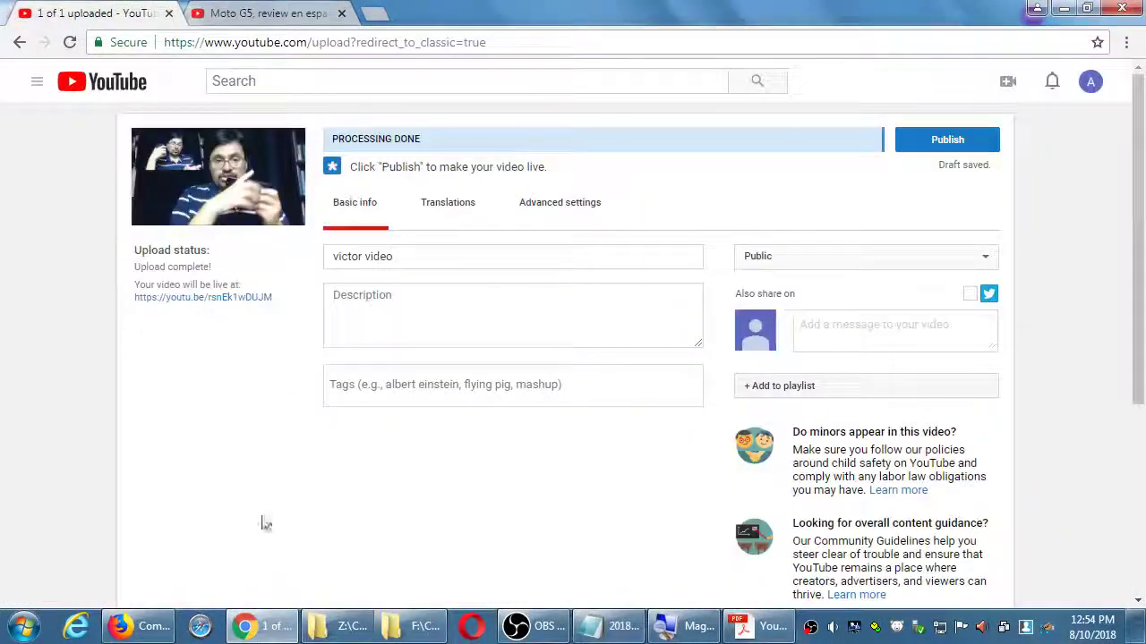
pyautogui.scroll(-10, 269, 524)
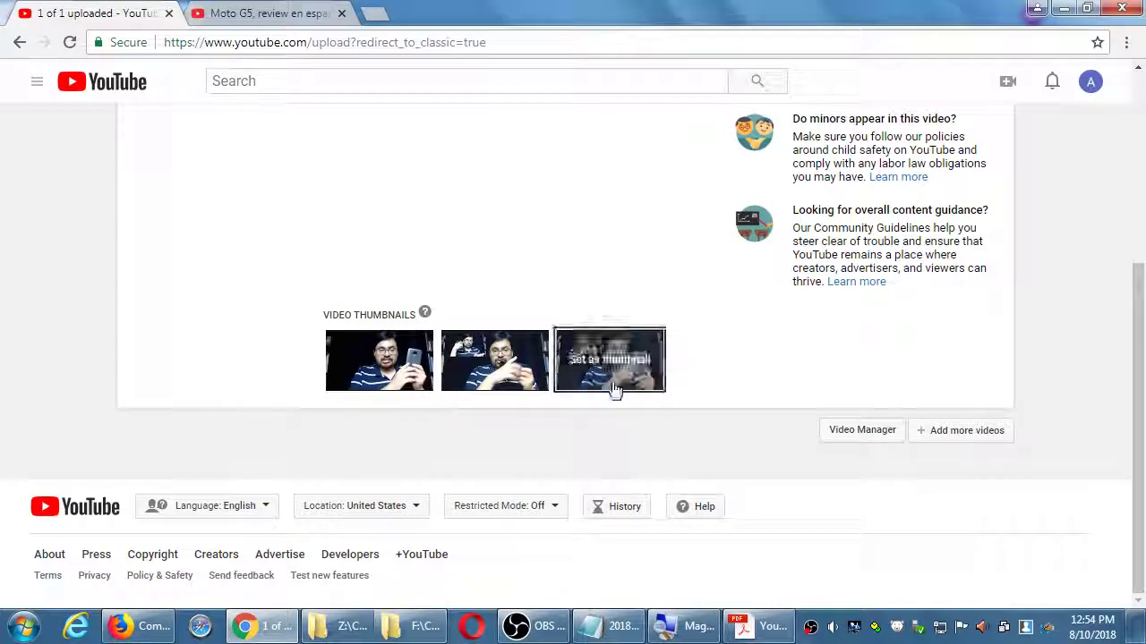
pyautogui.scroll(4, 680, 431)
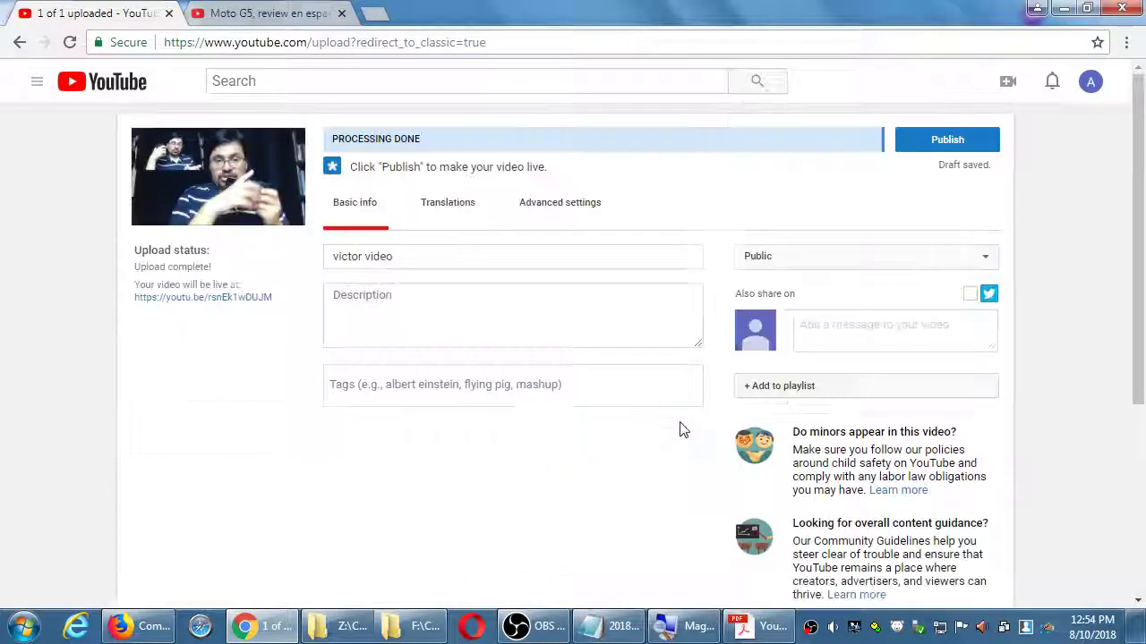
pyautogui.click(851, 265)
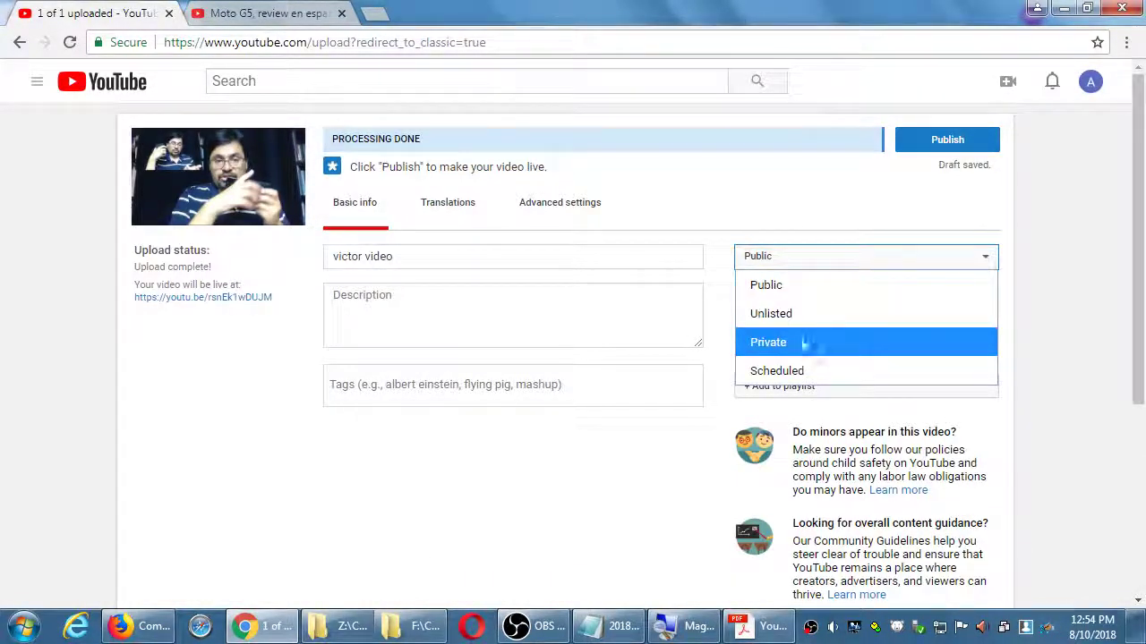
pyautogui.click(1092, 383)
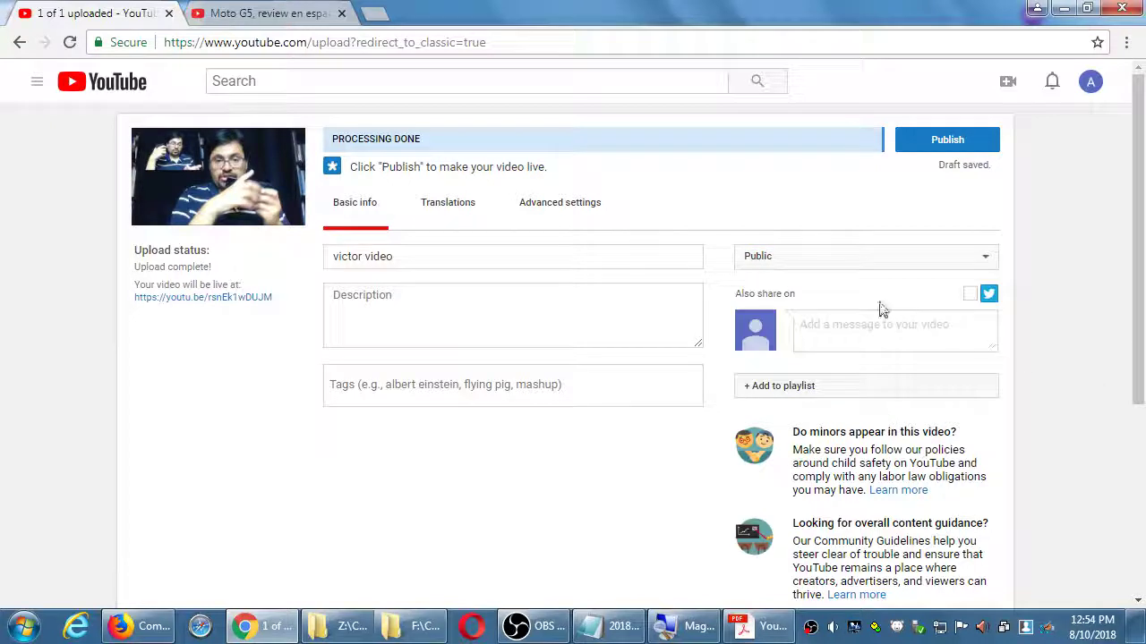
# Step: Set the video's privacy to Private, open its email sharing dialog and cancel it
pyautogui.click(825, 255)
pyautogui.click(811, 342)
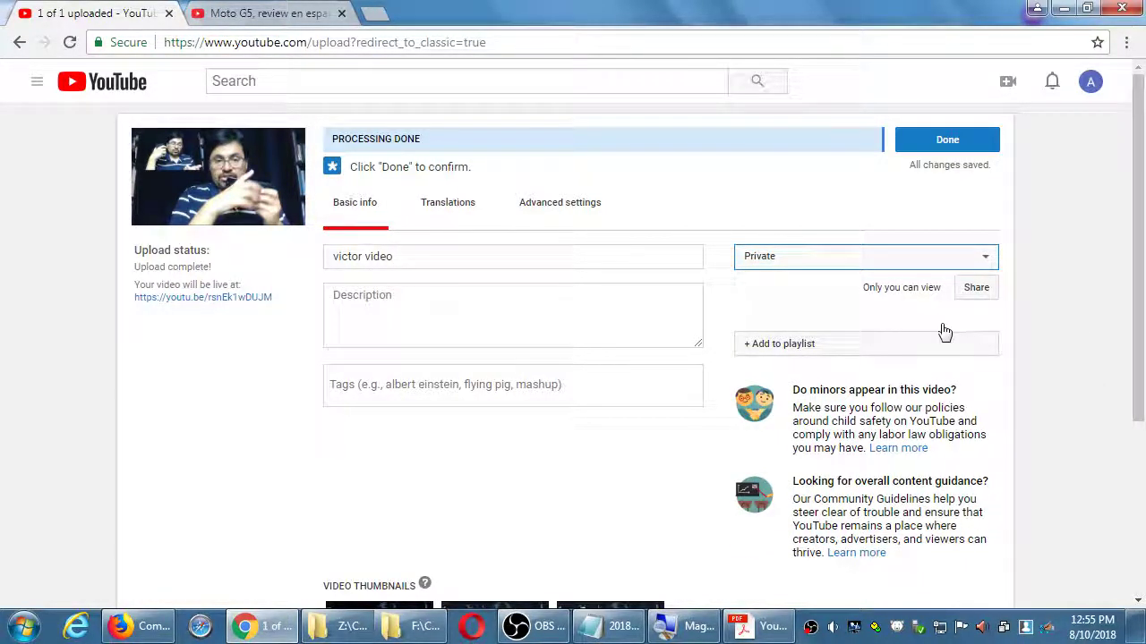
pyautogui.click(978, 292)
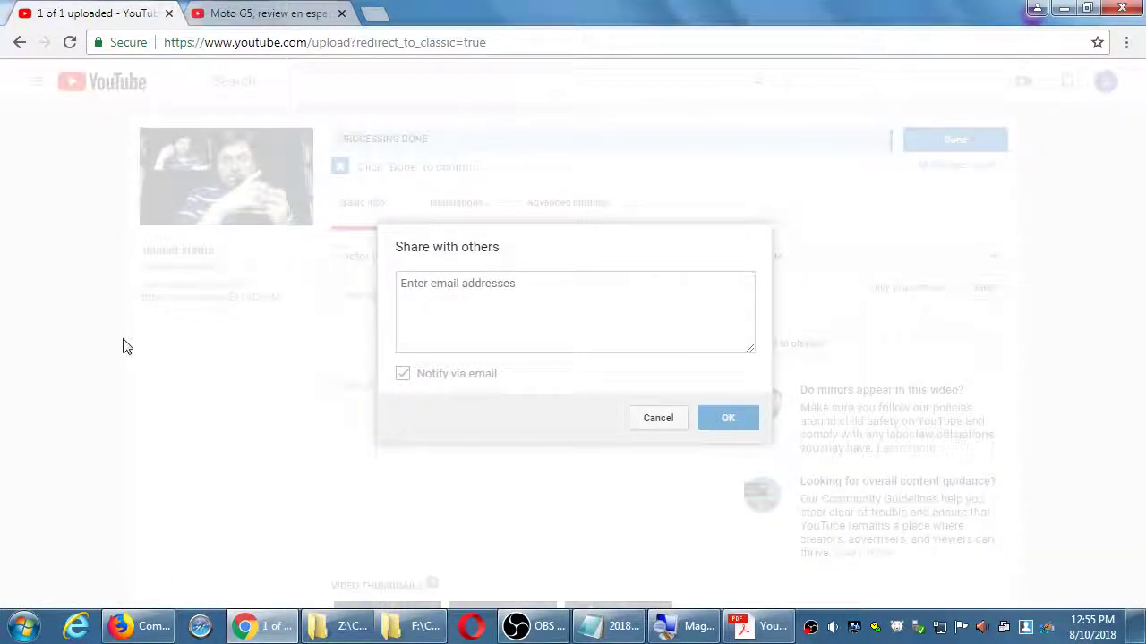
pyautogui.click(460, 296)
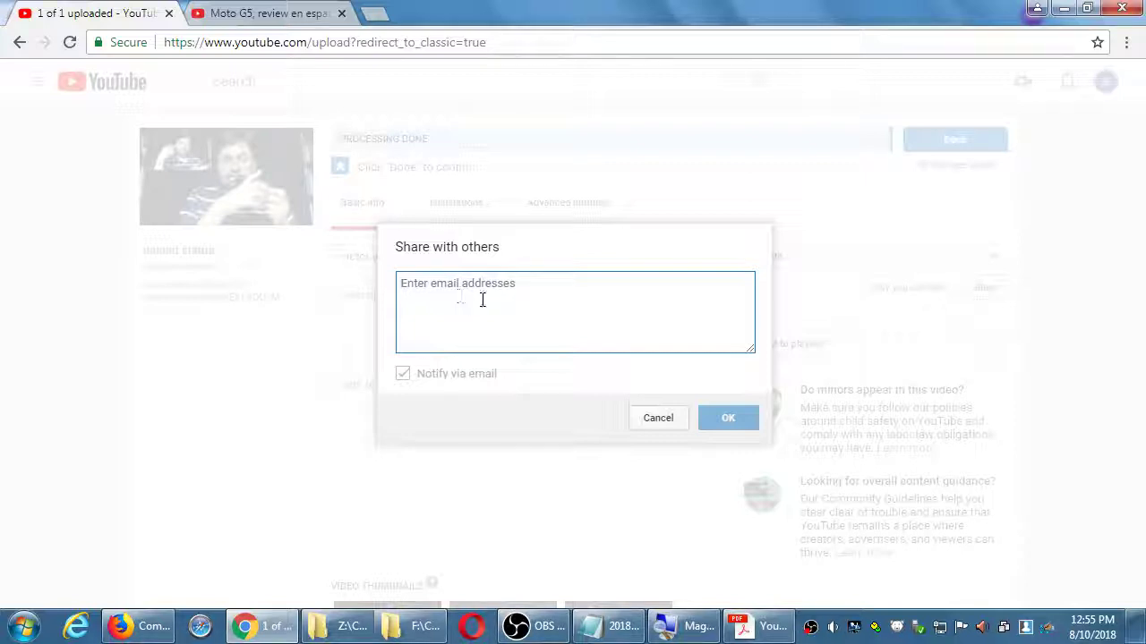
pyautogui.click(654, 417)
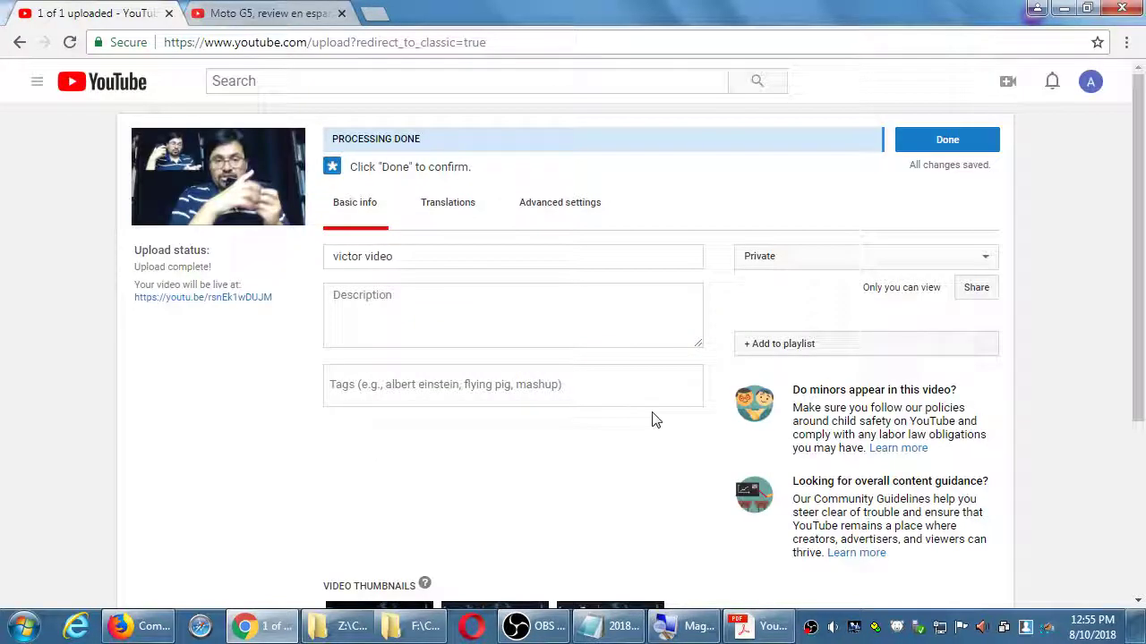
# Step: Set the video's privacy to Scheduled, with publication on Aug 15, 2018 at 8:15 PM
pyautogui.click(836, 262)
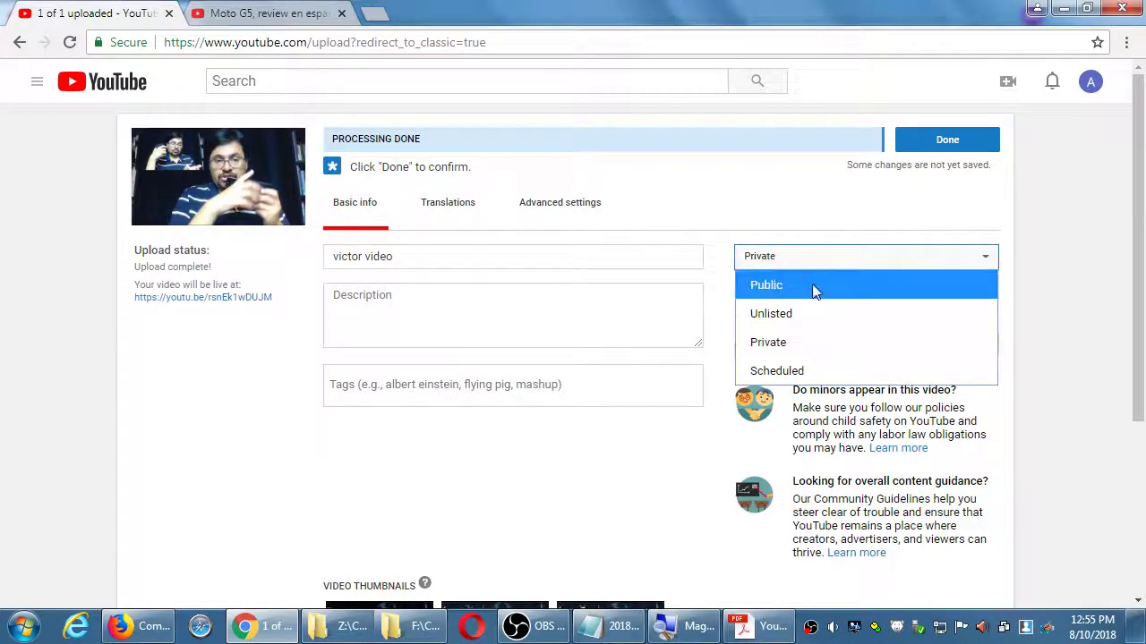
pyautogui.click(815, 288)
pyautogui.click(806, 257)
pyautogui.click(760, 371)
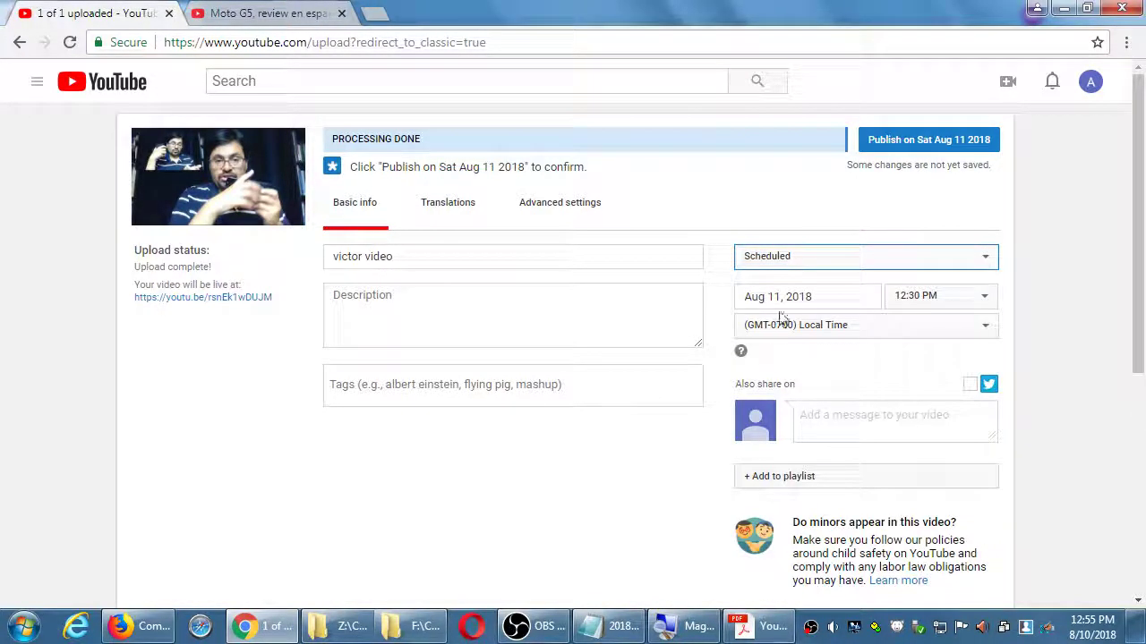
pyautogui.click(779, 305)
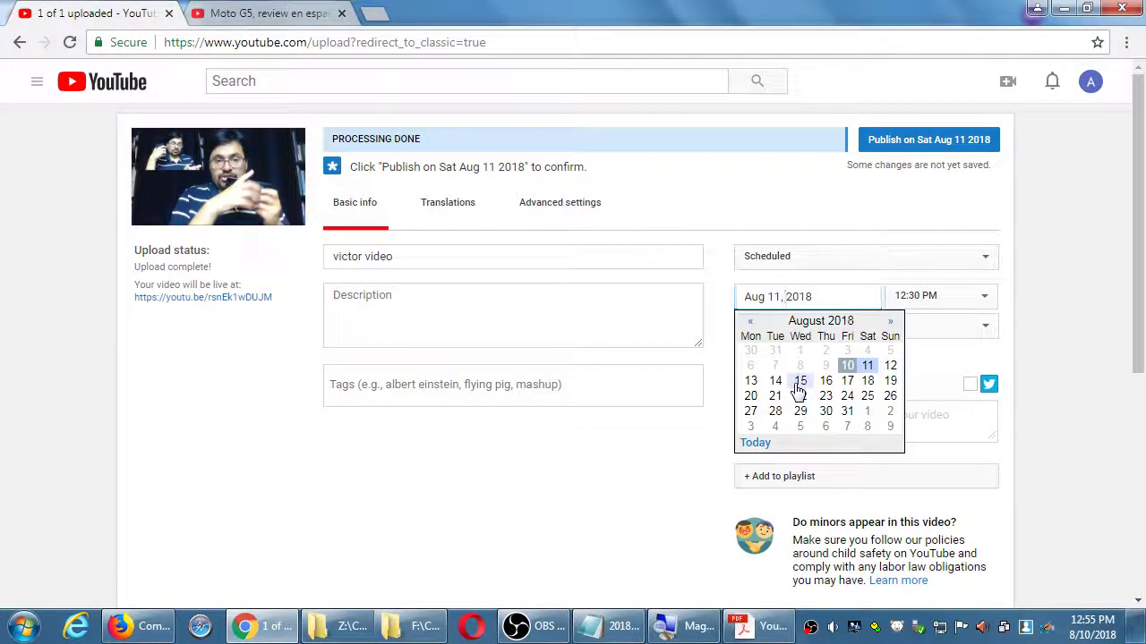
pyautogui.click(799, 382)
pyautogui.click(928, 296)
pyautogui.scroll(1, 931, 438)
pyautogui.scroll(-6, 972, 535)
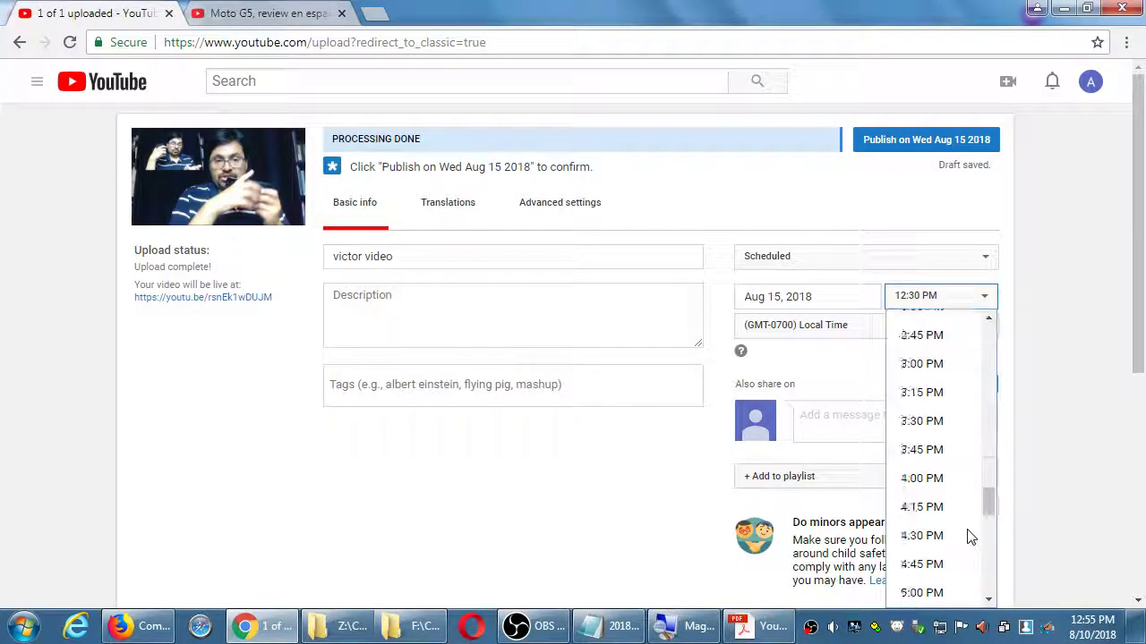
pyautogui.scroll(-5, 971, 535)
pyautogui.click(936, 509)
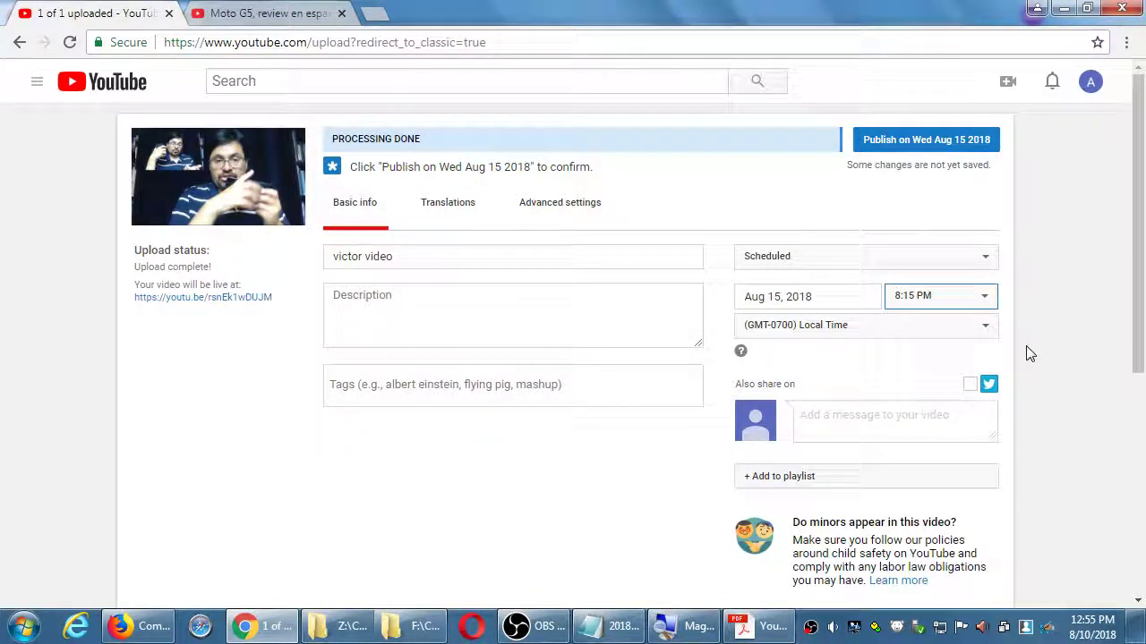
# Step: Set the video's privacy back to Public, then open the Twitter sharing authorization and close it without signing in
pyautogui.click(780, 255)
pyautogui.click(775, 284)
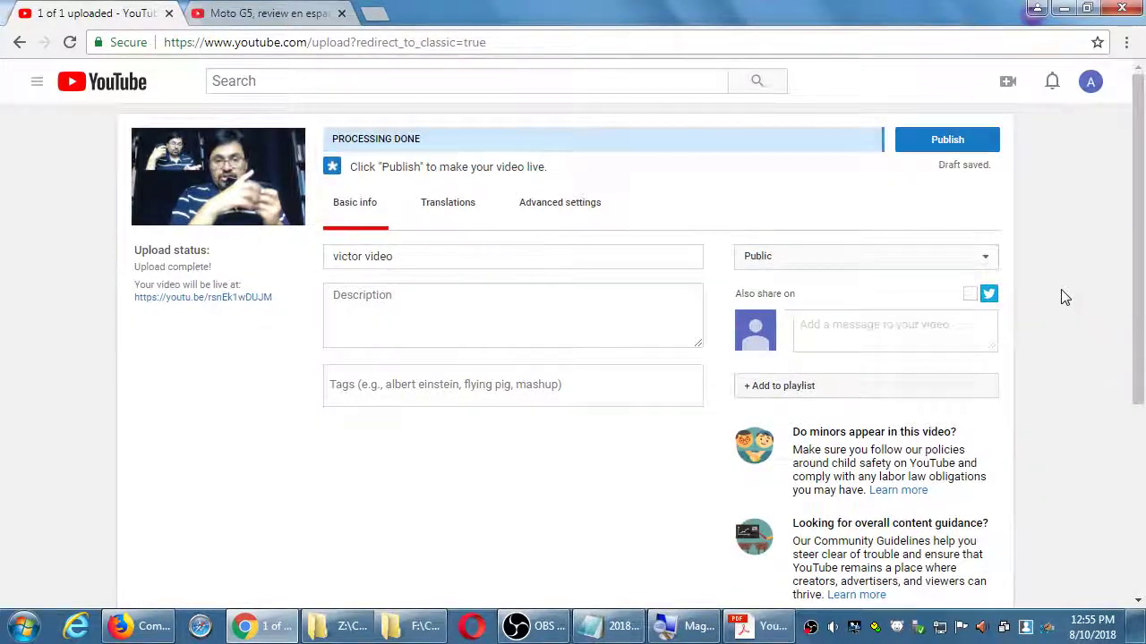
pyautogui.scroll(-1, 1065, 297)
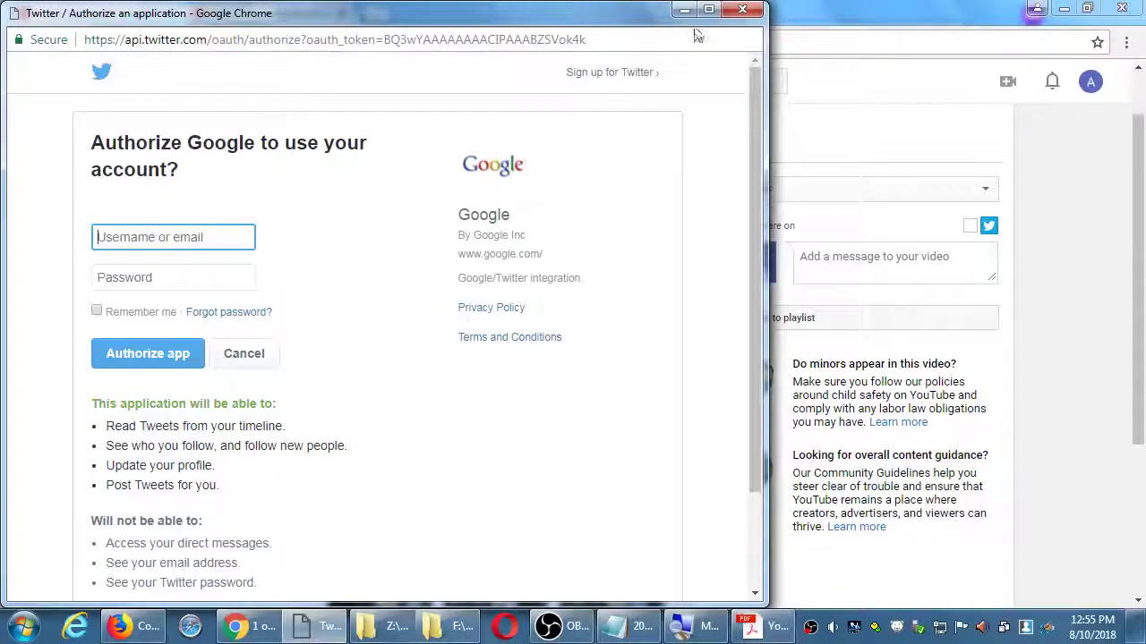
pyautogui.click(742, 9)
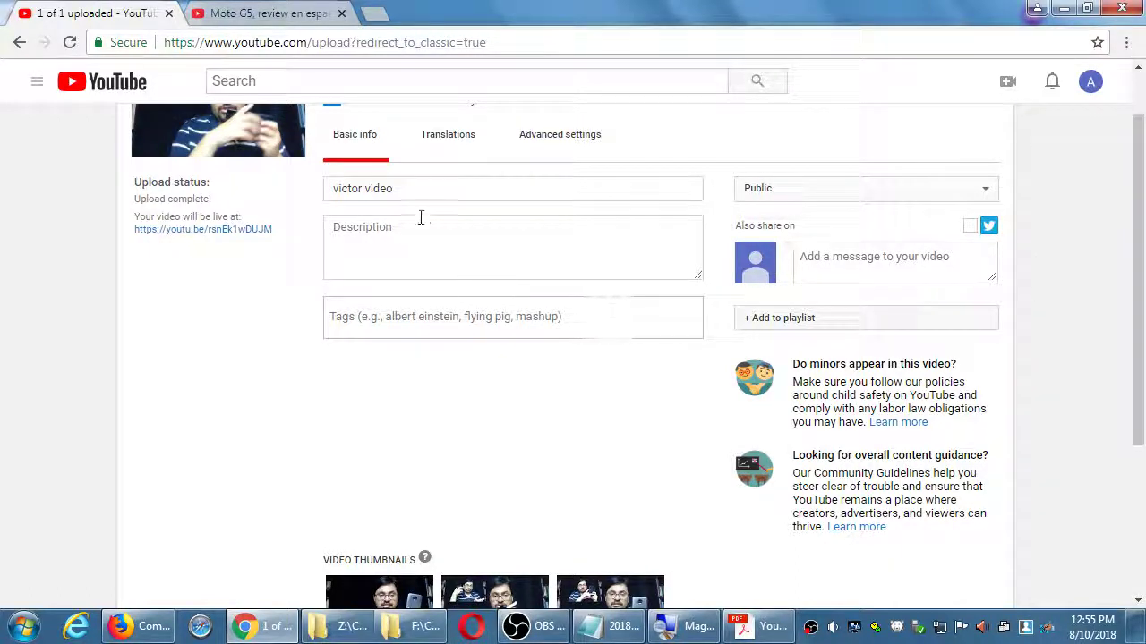
# Step: Replace the uploaded video's title with "Moto G5 Review"
pyautogui.moveTo(420, 189); pyautogui.dragTo(311, 213)
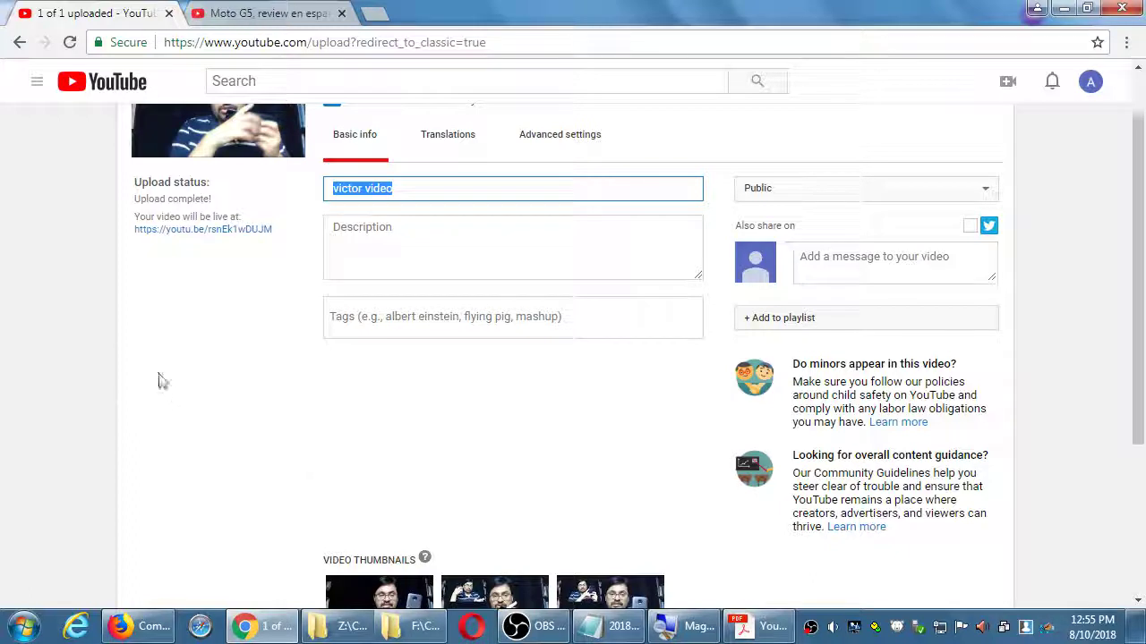
pyautogui.scroll(1, 160, 376)
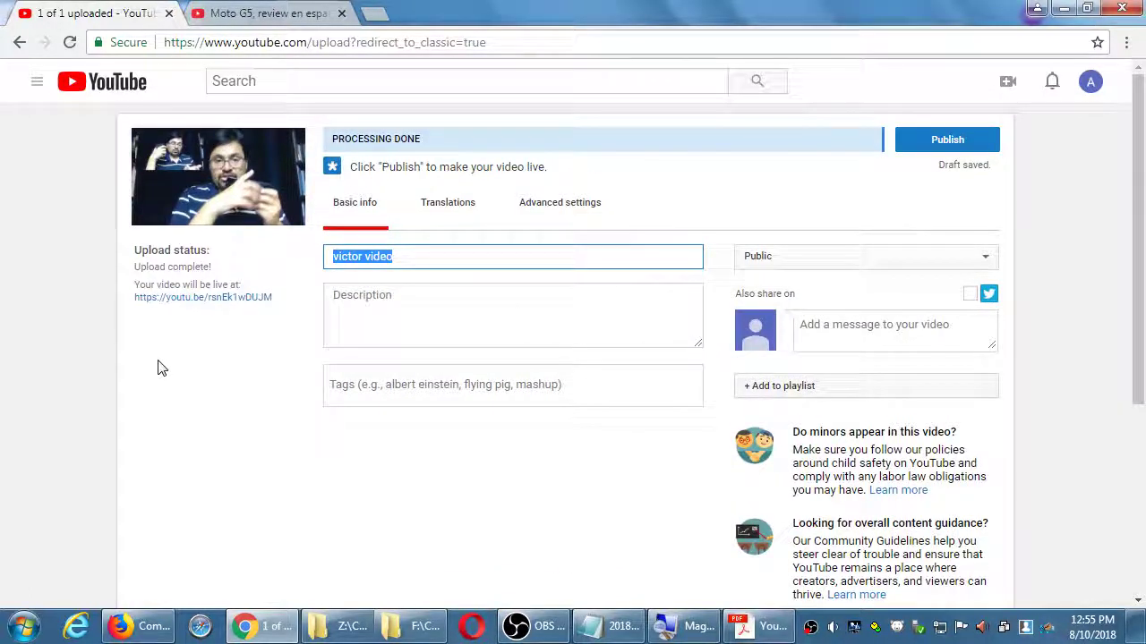
pyautogui.write('Moto G5 R')
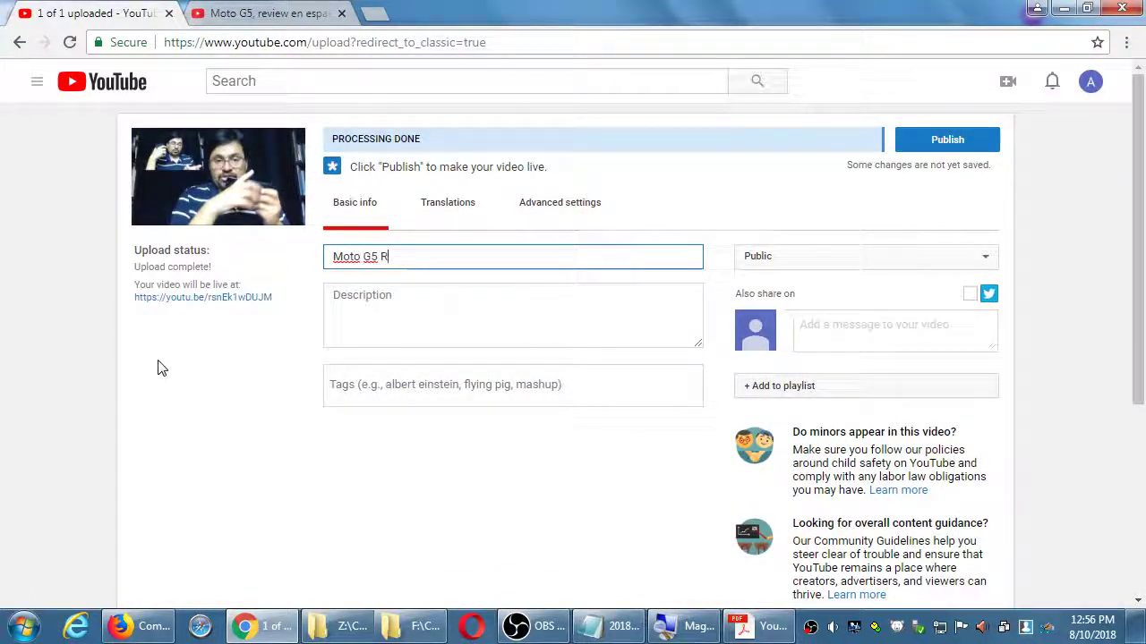
pyautogui.write('eview')
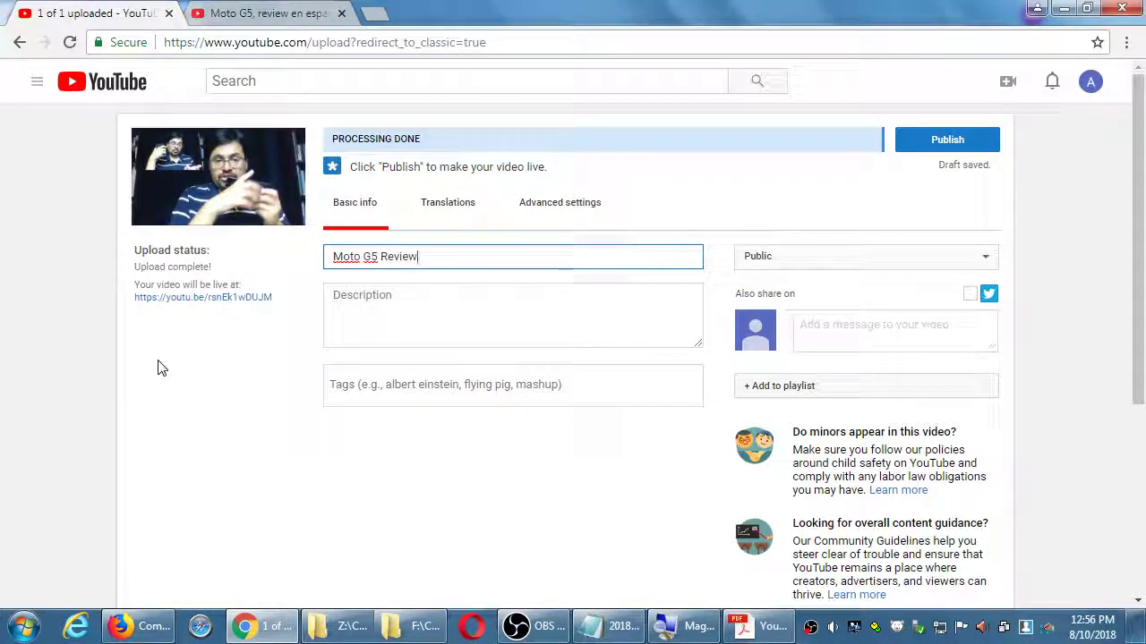
# Step: Try an overlong video title by adding filler text after "Moto G5 Review", and remove the filler again
pyautogui.write(';ld;ldfk;fdk; lfdk;ldsfk;ldsf;lsd')
pyautogui.write(' ldfdk;ldsf ksd;lk dsf;lkfdsl;k dfl;dfsl;dfsk l;dfskl;d kdsf;lk fds;ldsk')
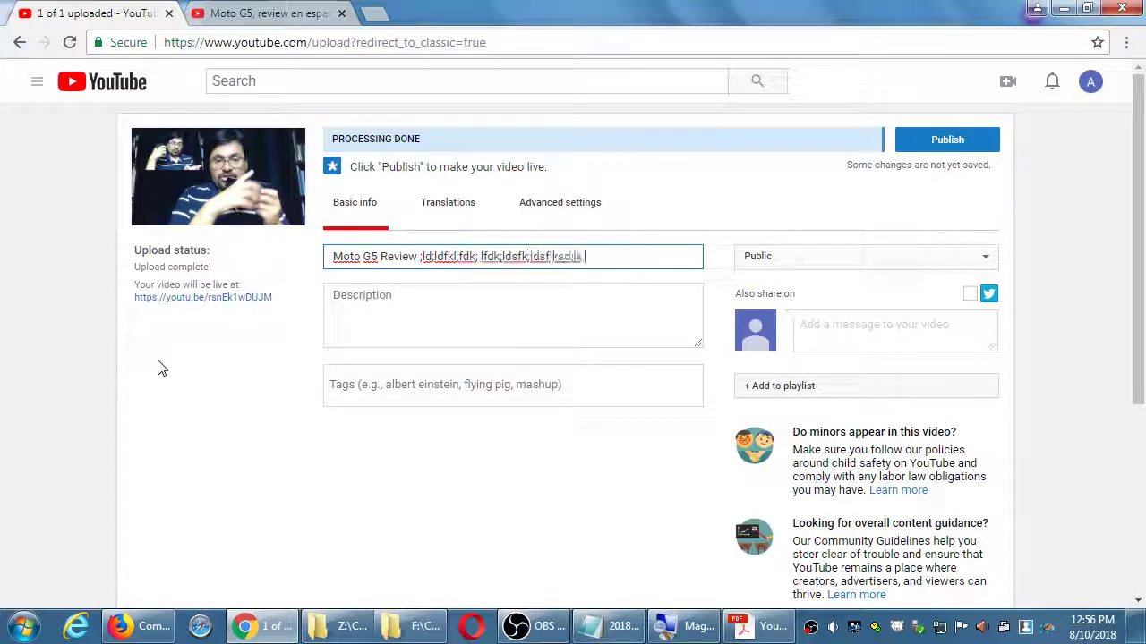
pyautogui.write(' ;lfdk l;fdsk ;lfds kfd;lfdk;lfds l;dfsakdf')
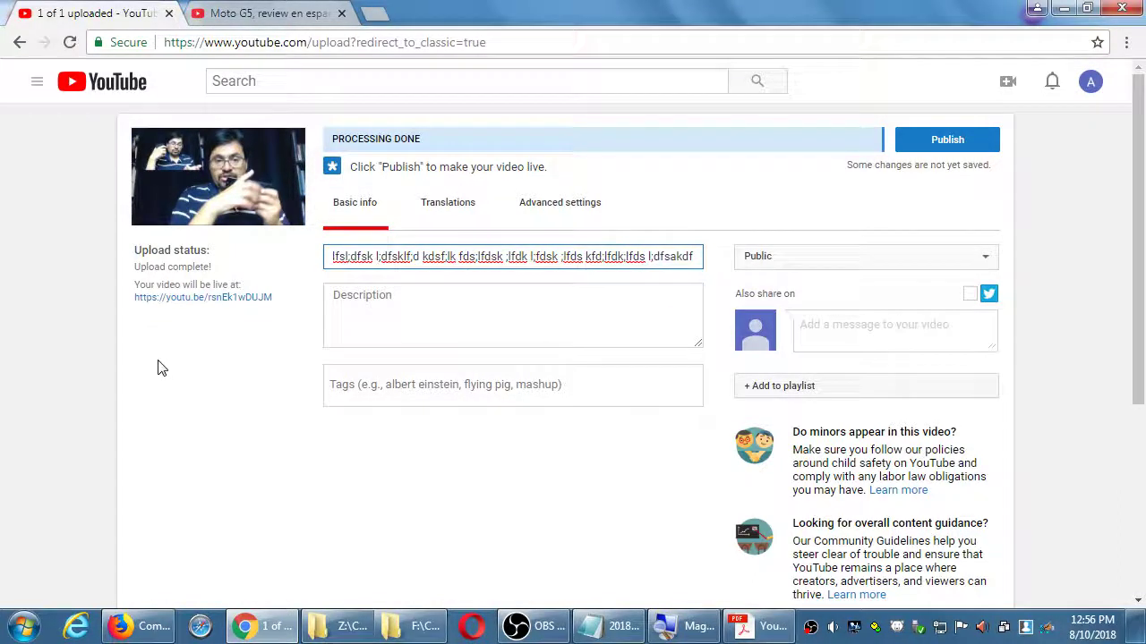
pyautogui.hotkey('shift', 'Home')
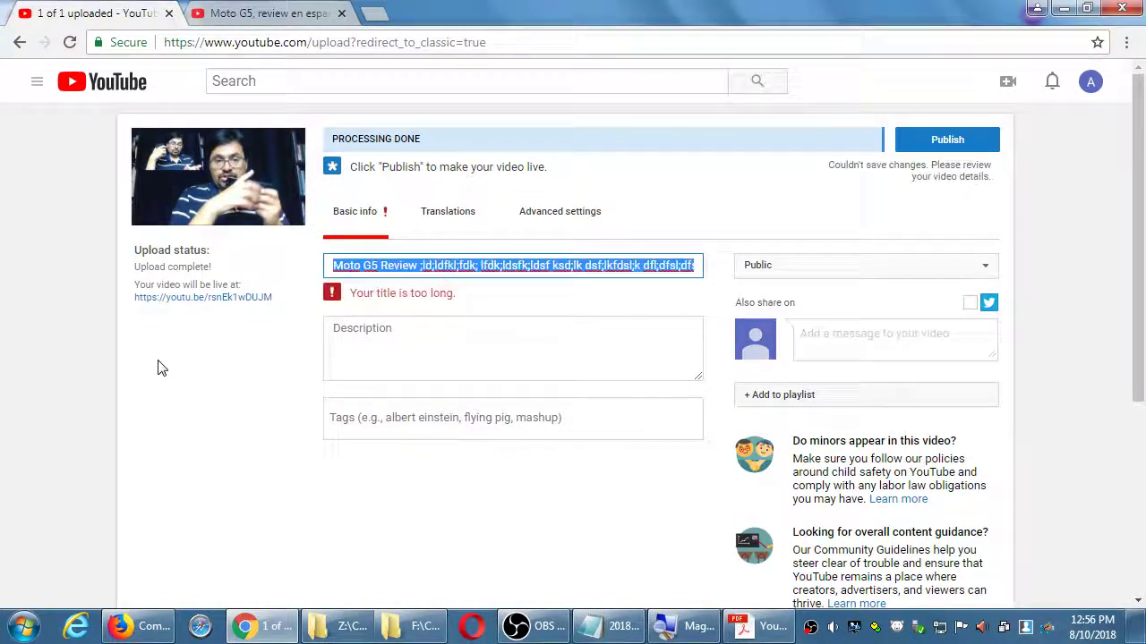
pyautogui.hotkey('shift', 'Right')
pyautogui.hotkey('shift', 'Right')
pyautogui.hotkey('shift', 'Right')
pyautogui.hotkey('shift', 'Right')
pyautogui.hotkey('shift', 'Right')
pyautogui.hotkey('shift', 'Right')
pyautogui.hotkey('shift', 'Right')
pyautogui.hotkey('shift', 'Right')
pyautogui.hotkey('shift', 'Right')
pyautogui.hotkey('shift', 'Right')
pyautogui.hotkey('shift', 'Right')
pyautogui.hotkey('shift', 'Right')
pyautogui.hotkey('shift', 'Right')
pyautogui.hotkey('shift', 'Right')
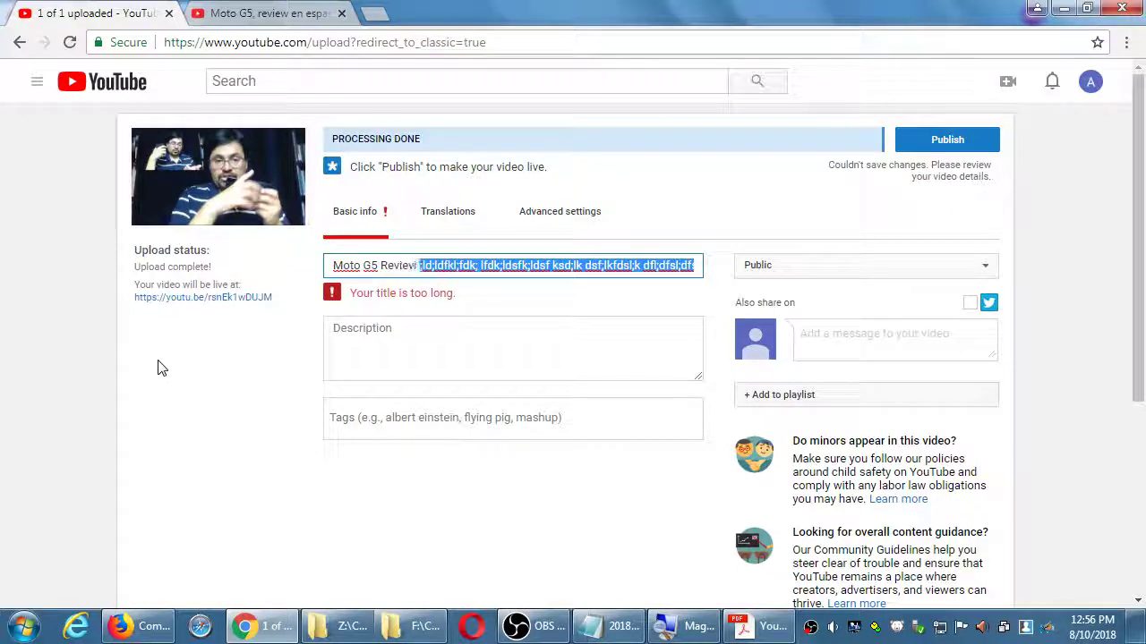
pyautogui.press('BackSpace')
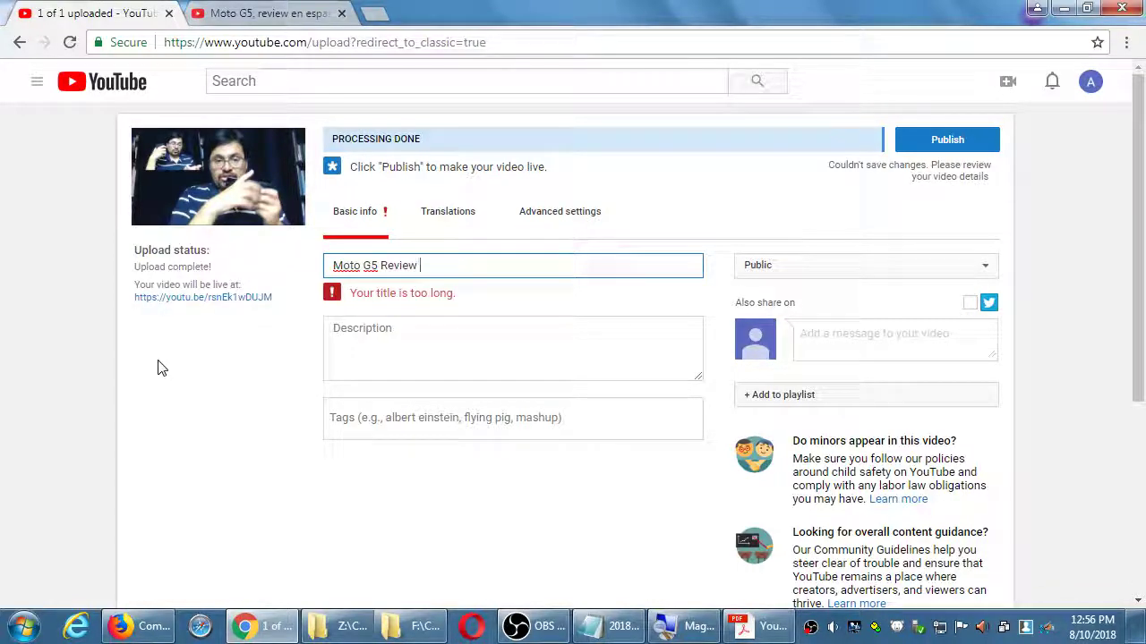
pyautogui.click(158, 368)
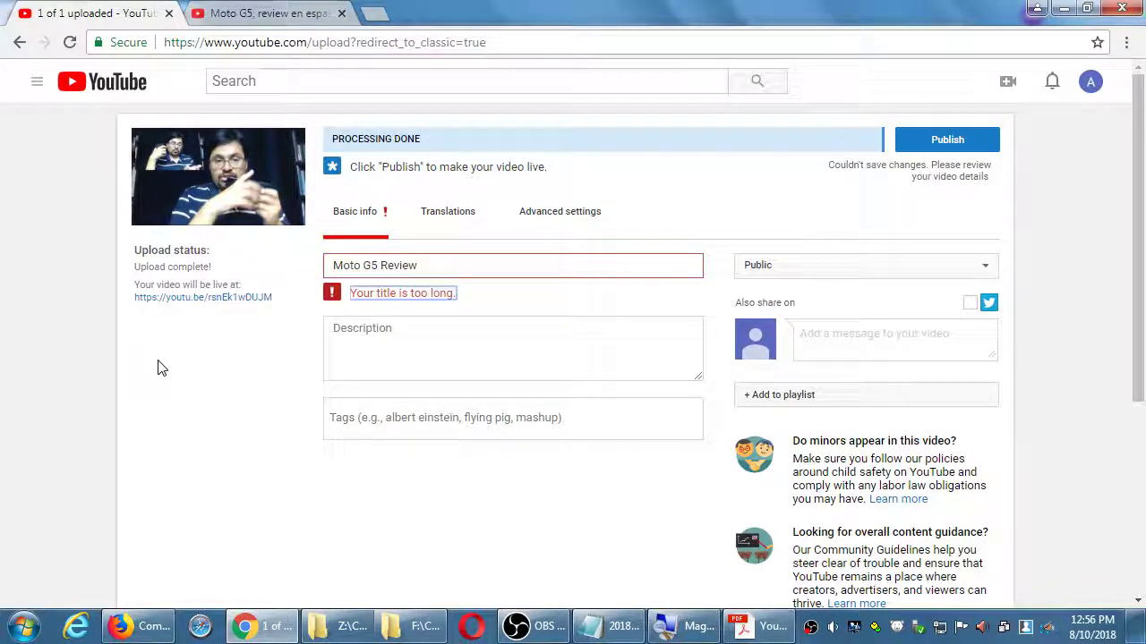
# Step: Return to the "moto g5 review" search results and examine how the competing videos are titled
pyautogui.click(234, 16)
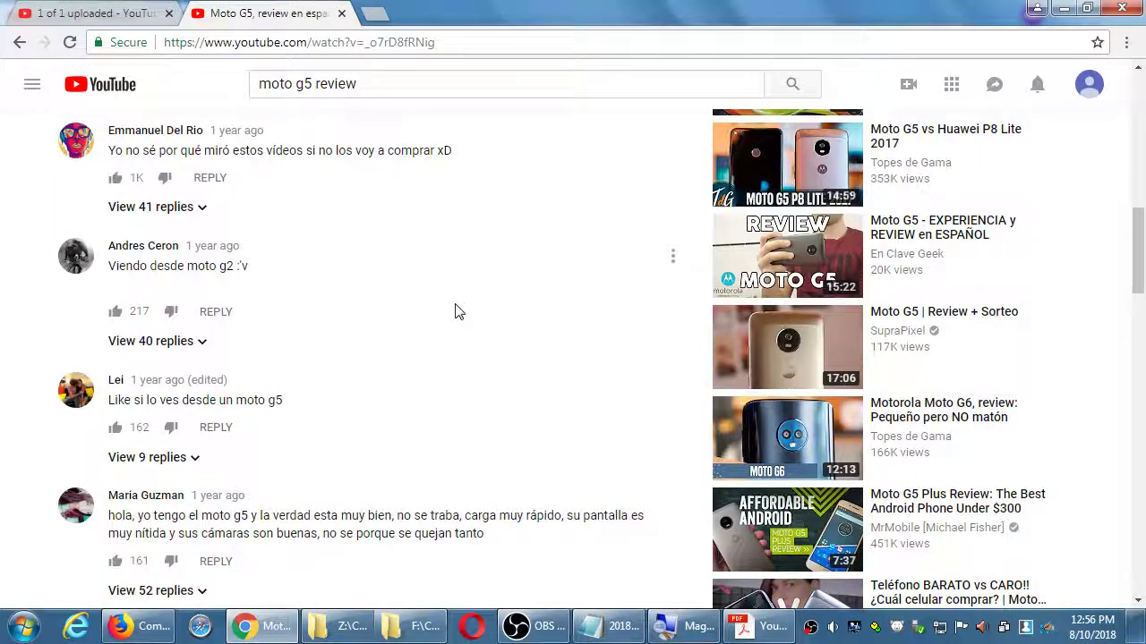
pyautogui.scroll(-2, 1143, 304)
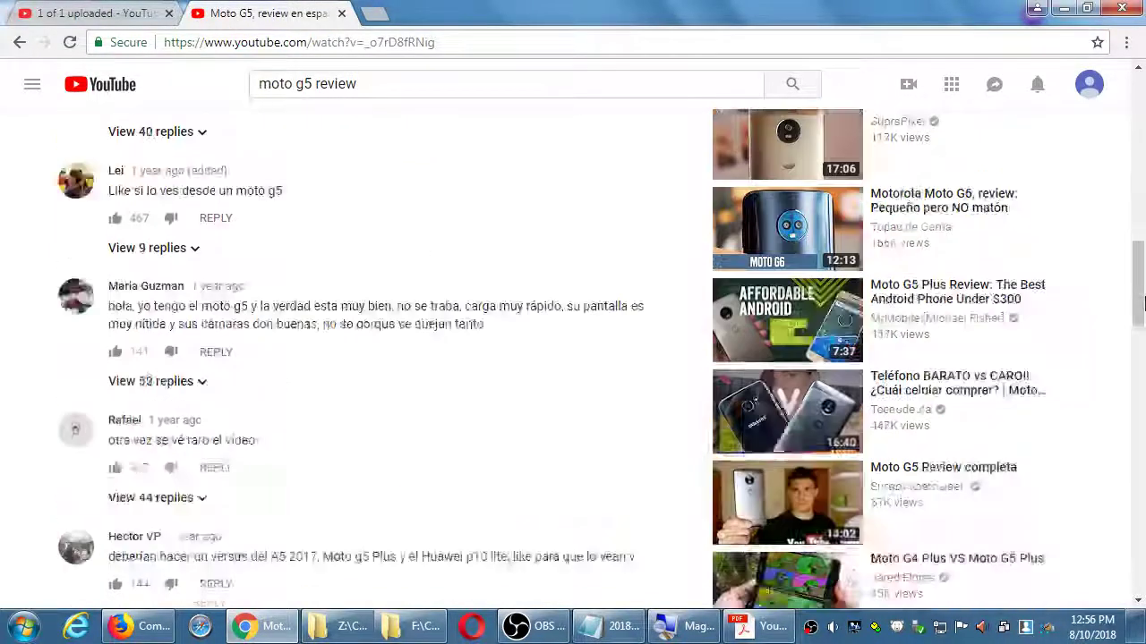
pyautogui.hotkey('alt', 'Left')
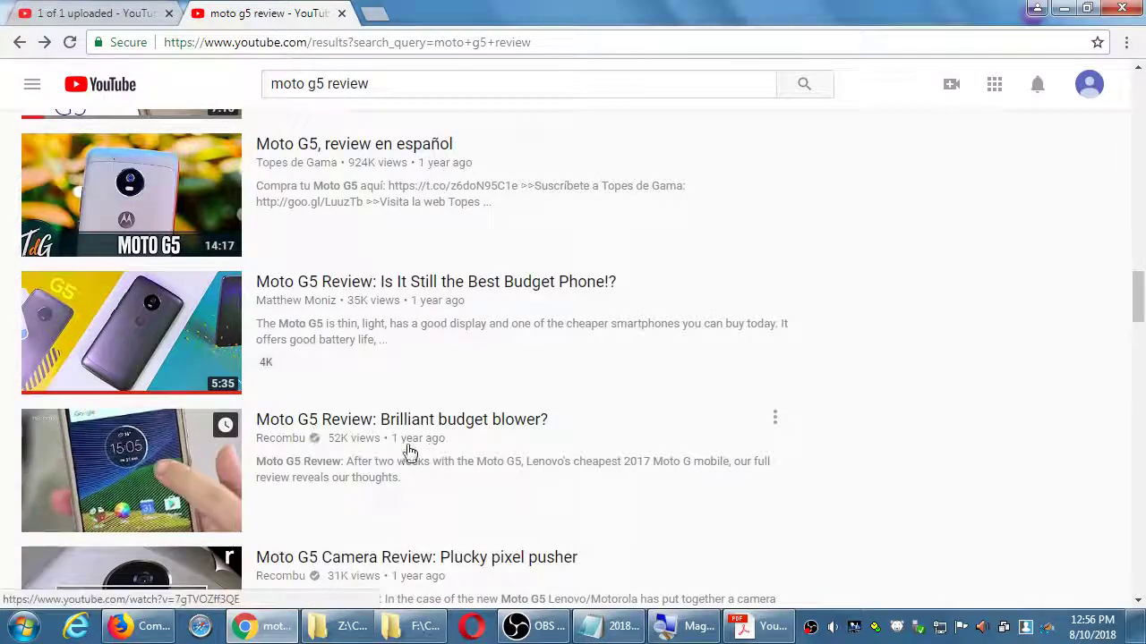
pyautogui.scroll(6, 497, 459)
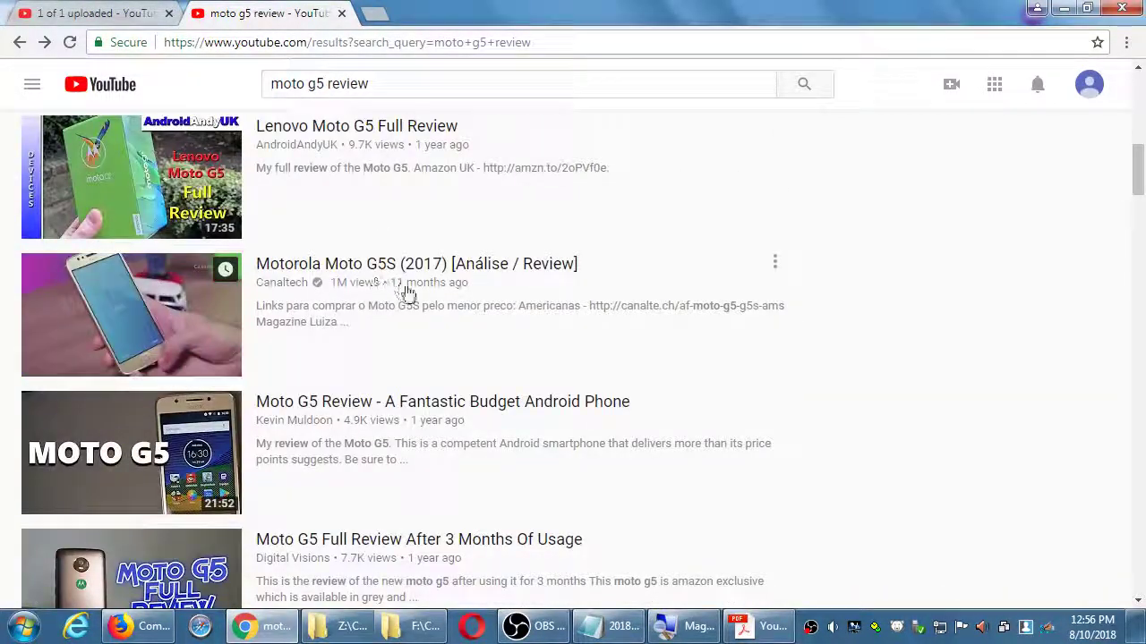
pyautogui.scroll(1, 463, 295)
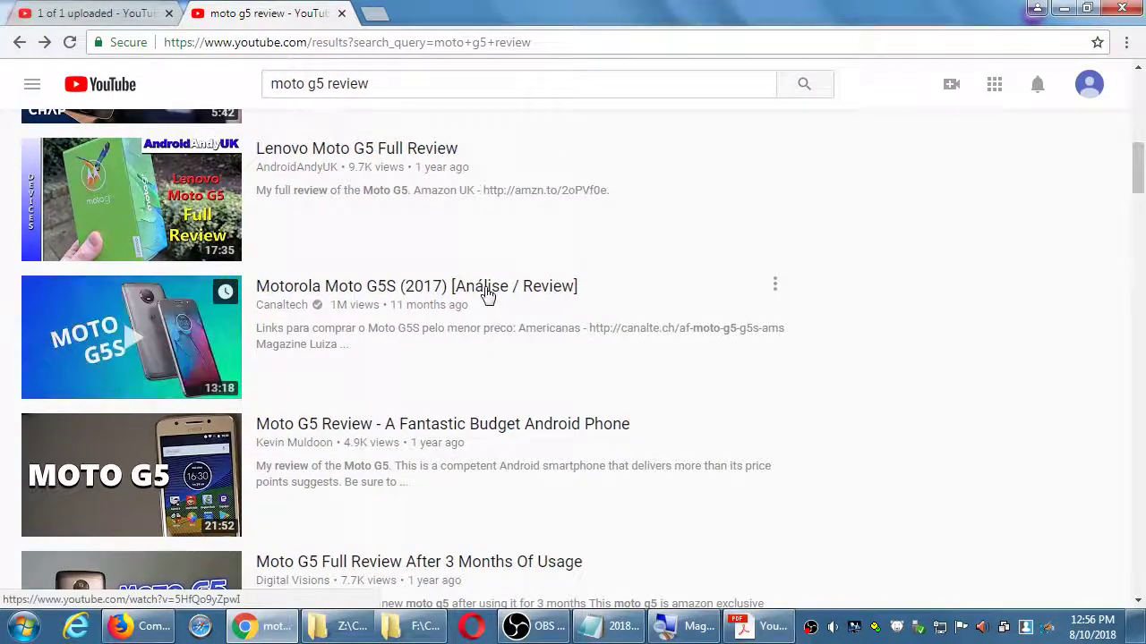
pyautogui.scroll(6, 570, 301)
pyautogui.scroll(2, 573, 305)
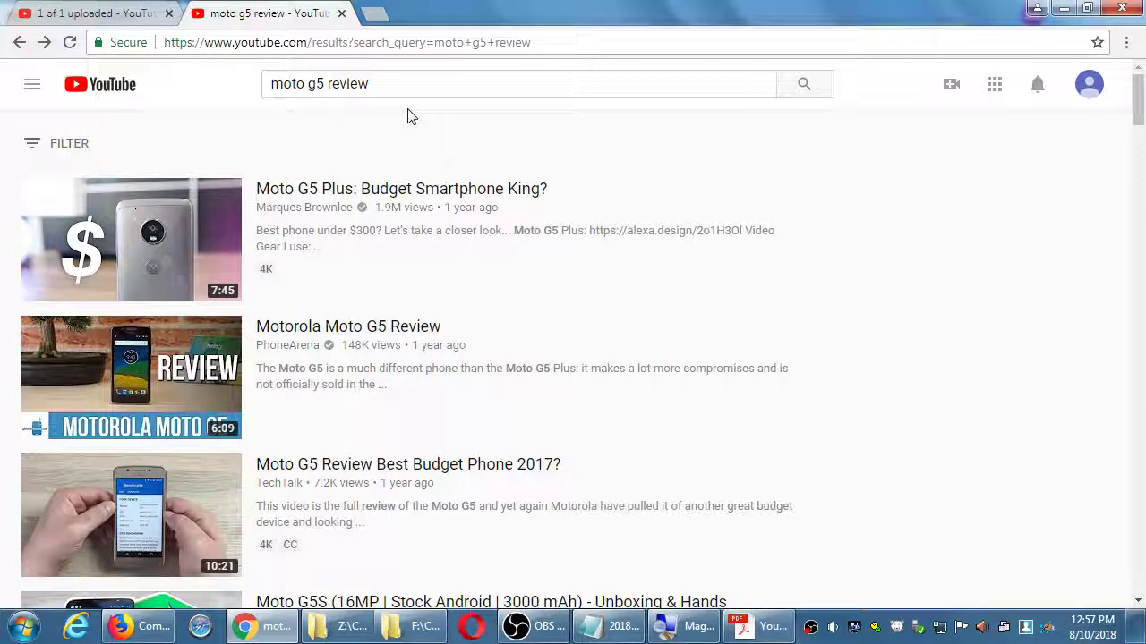
# Step: Extend the uploaded video's title to "Best Low-Cost Phone on the Market? Moto G5 Review"
pyautogui.click(102, 13)
pyautogui.click(489, 264)
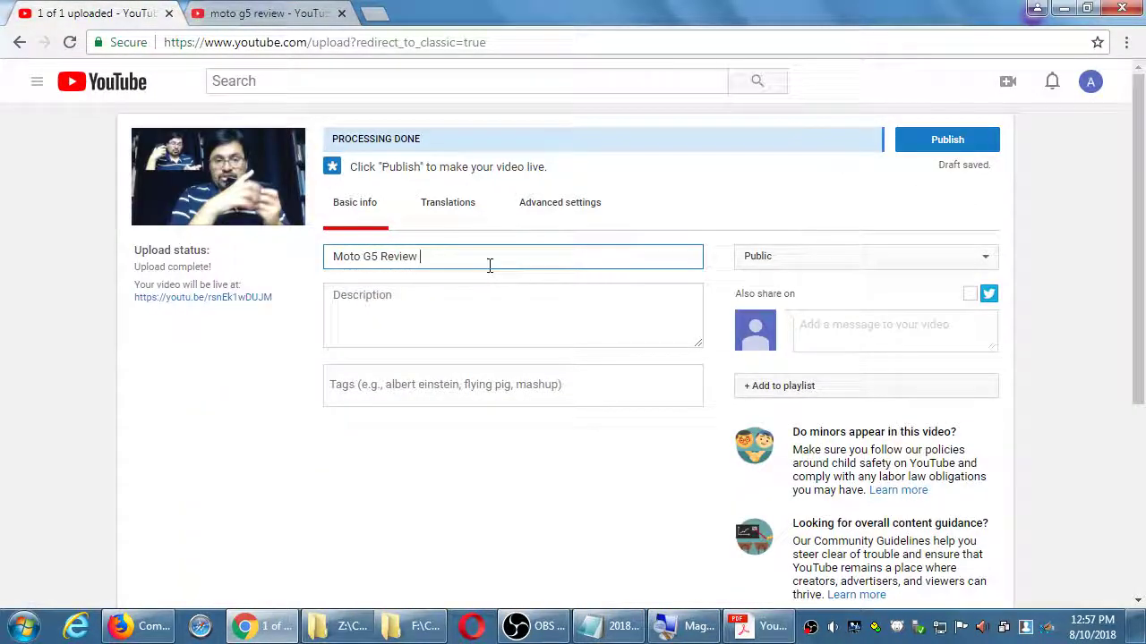
pyautogui.press('Home')
pyautogui.write('Best ')
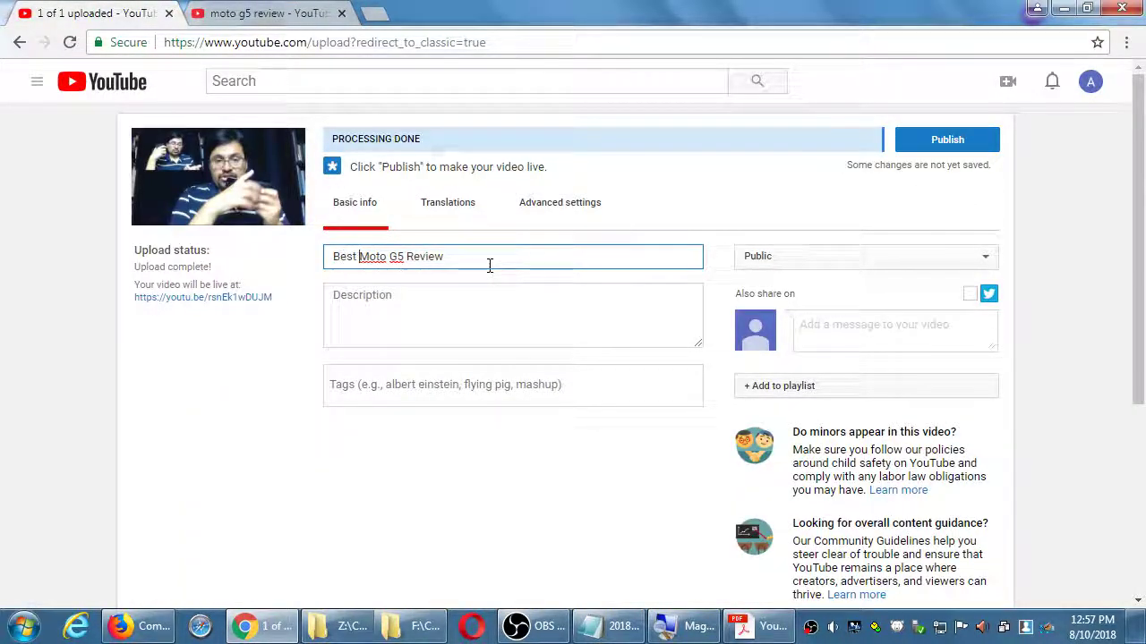
pyautogui.write('Low-Cost F')
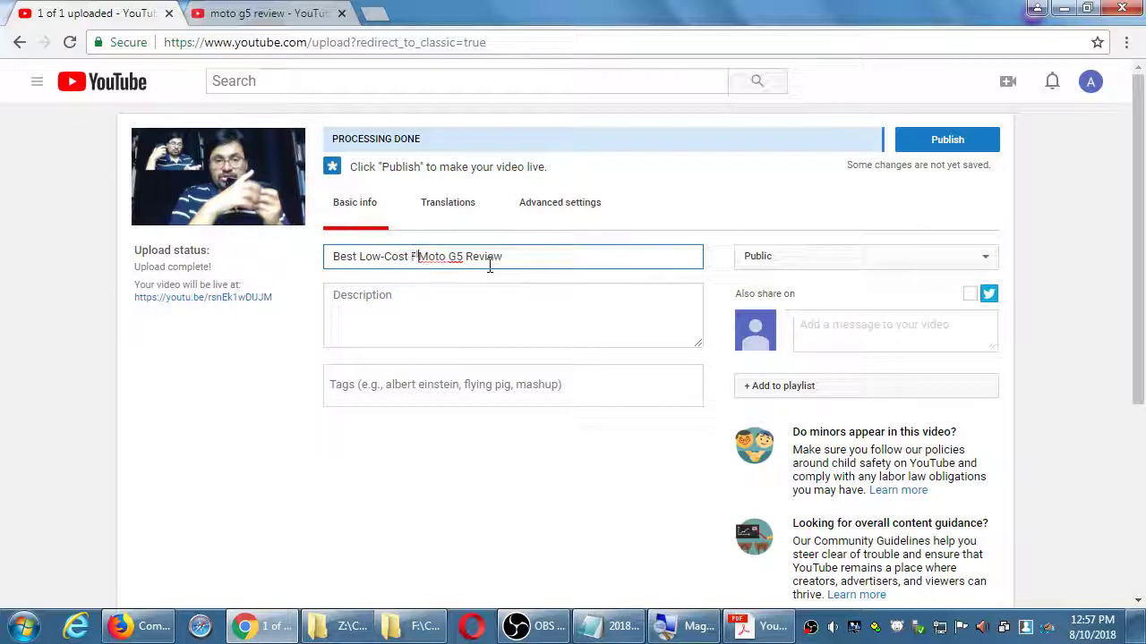
pyautogui.write('hone on the ')
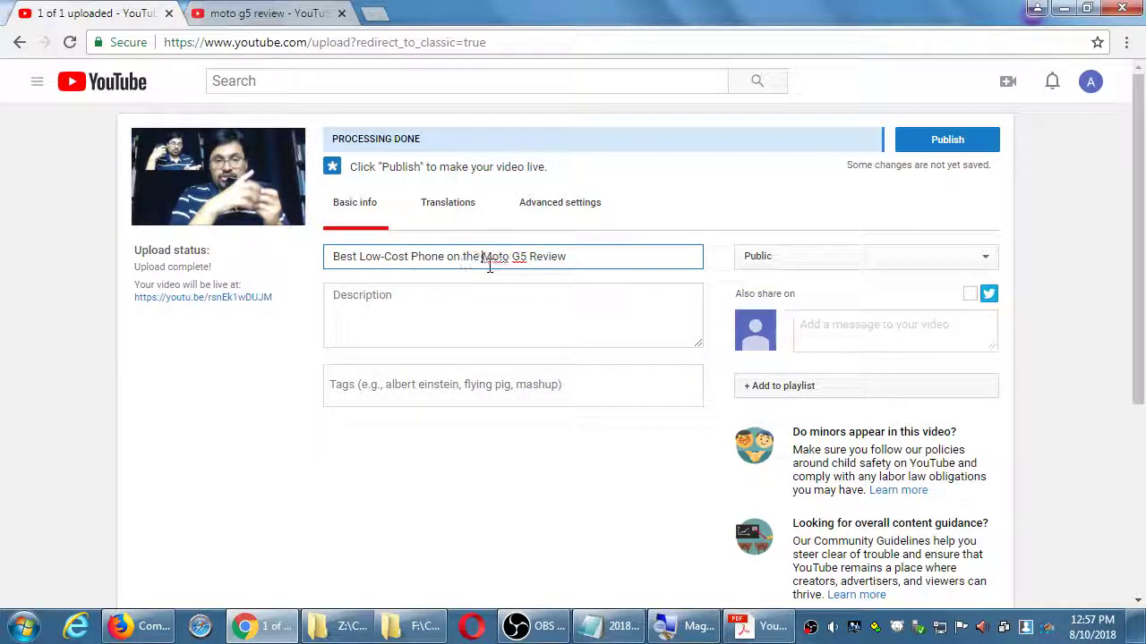
pyautogui.write('Market?')
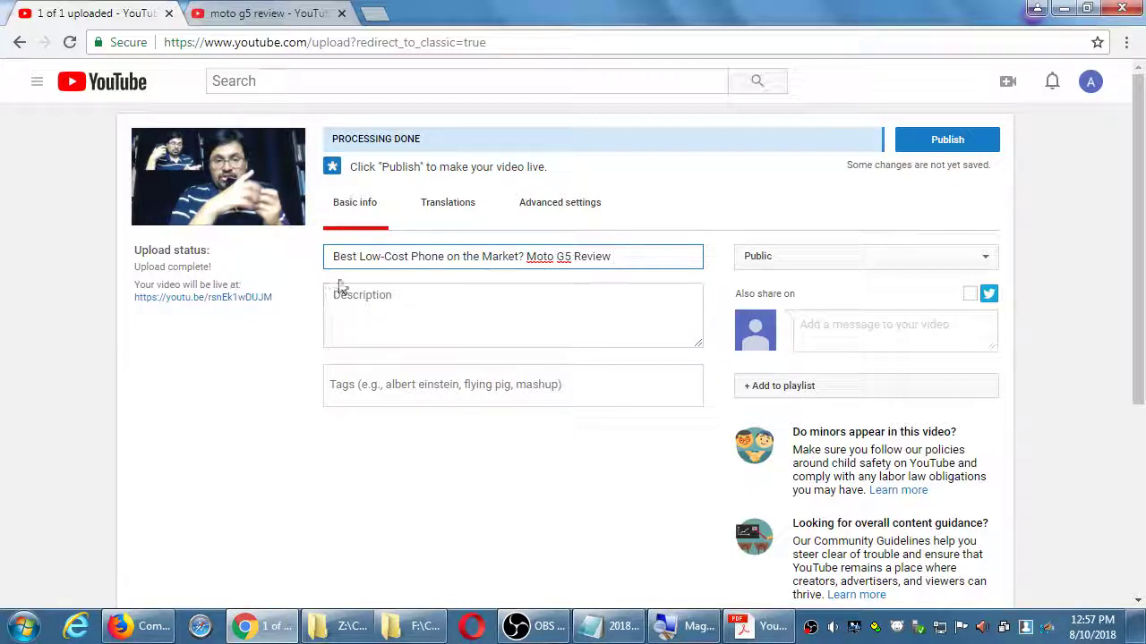
# Step: Enter filler text in the uploaded video's description and clear it again
pyautogui.click(377, 312)
pyautogui.write('kjklklklk')
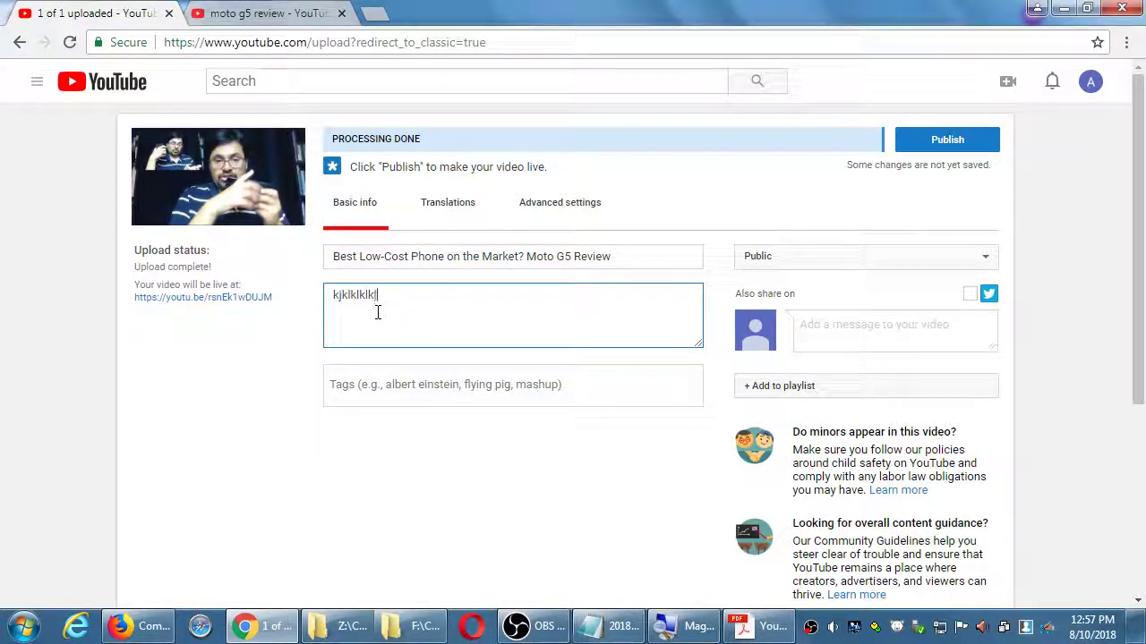
pyautogui.write('lklklk')
pyautogui.press('BackSpace')
pyautogui.press('BackSpace')
pyautogui.press('BackSpace')
pyautogui.press('BackSpace')
pyautogui.press('BackSpace')
pyautogui.press('BackSpace')
pyautogui.press('BackSpace')
pyautogui.press('BackSpace')
pyautogui.press('BackSpace')
pyautogui.press('BackSpace')
pyautogui.press('BackSpace')
pyautogui.press('BackSpace')
pyautogui.press('BackSpace')
pyautogui.press('BackSpace')
pyautogui.press('BackSpace')
pyautogui.press('BackSpace')
pyautogui.press('BackSpace')
pyautogui.press('BackSpace')
pyautogui.press('BackSpace')
pyautogui.press('BackSpace')
# Step: Add the tag "budget" to the uploaded video
pyautogui.press('Tab')
pyautogui.write('budget')
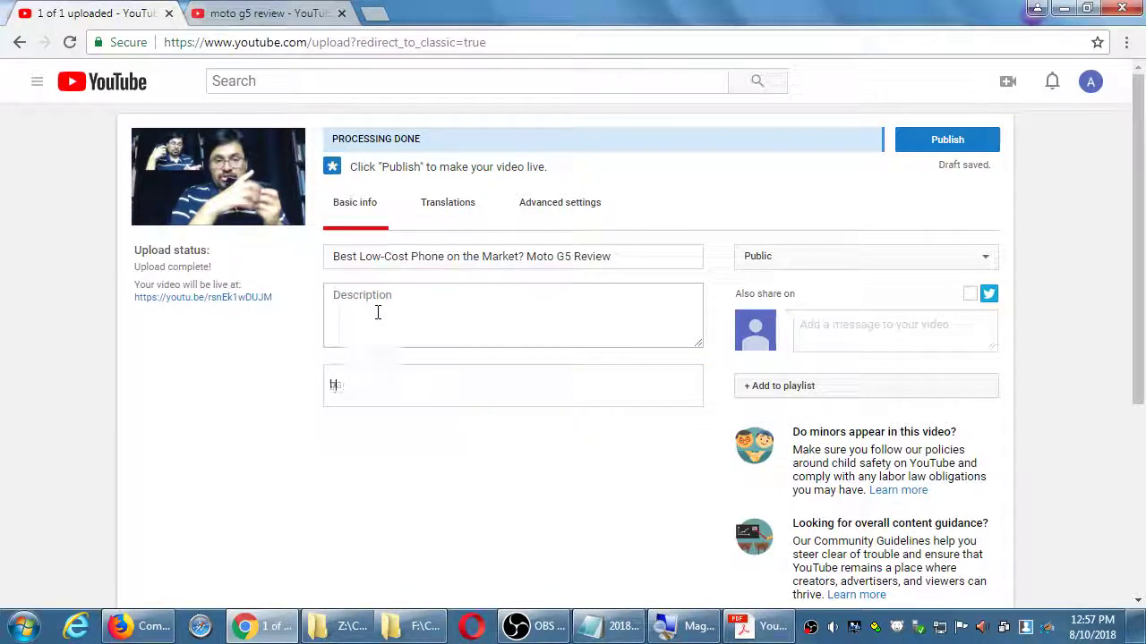
pyautogui.press('Return')
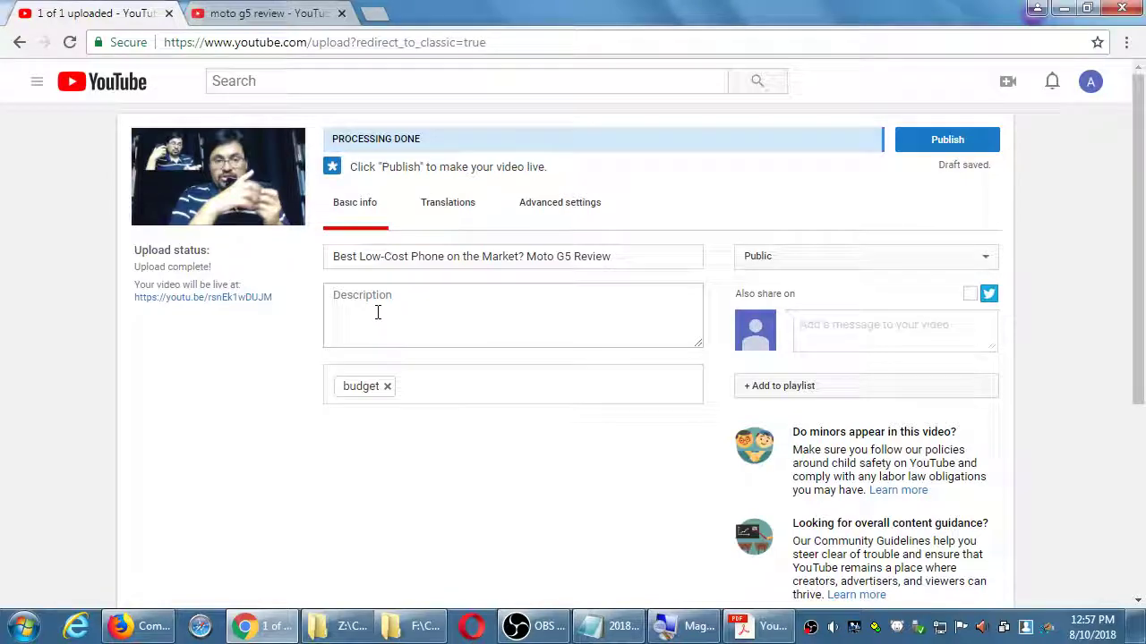
# Step: Switch to Notepad and add below the thumbnail notes "On Title/Desc/Keyword: Do research before uploading search your topic/prod"
pyautogui.click(607, 628)
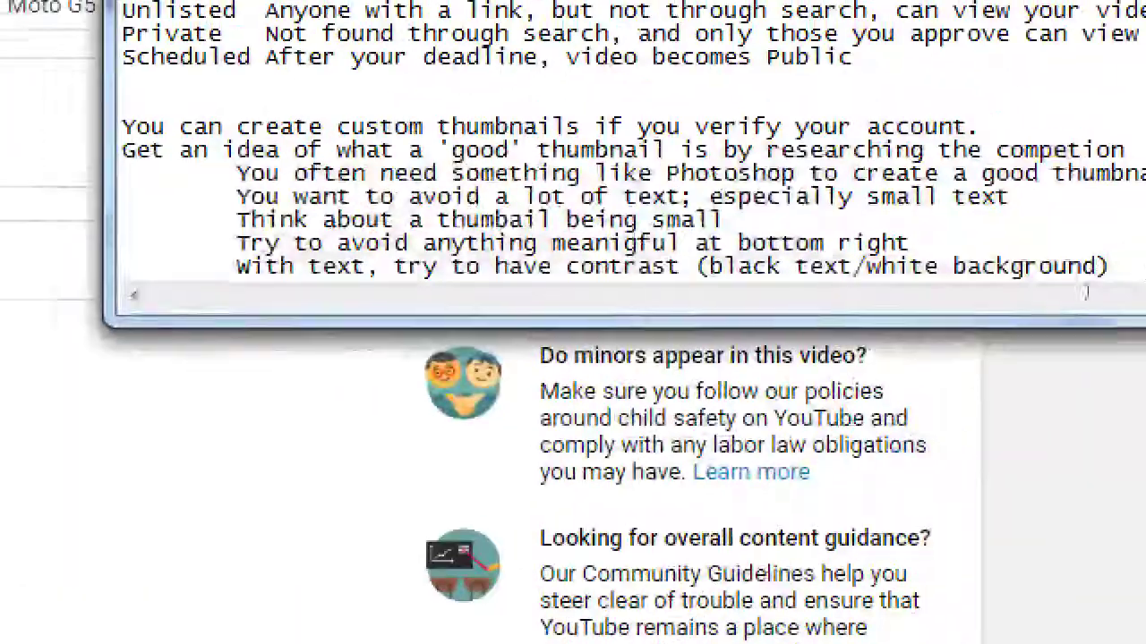
pyautogui.press('Return')
pyautogui.press('Return')
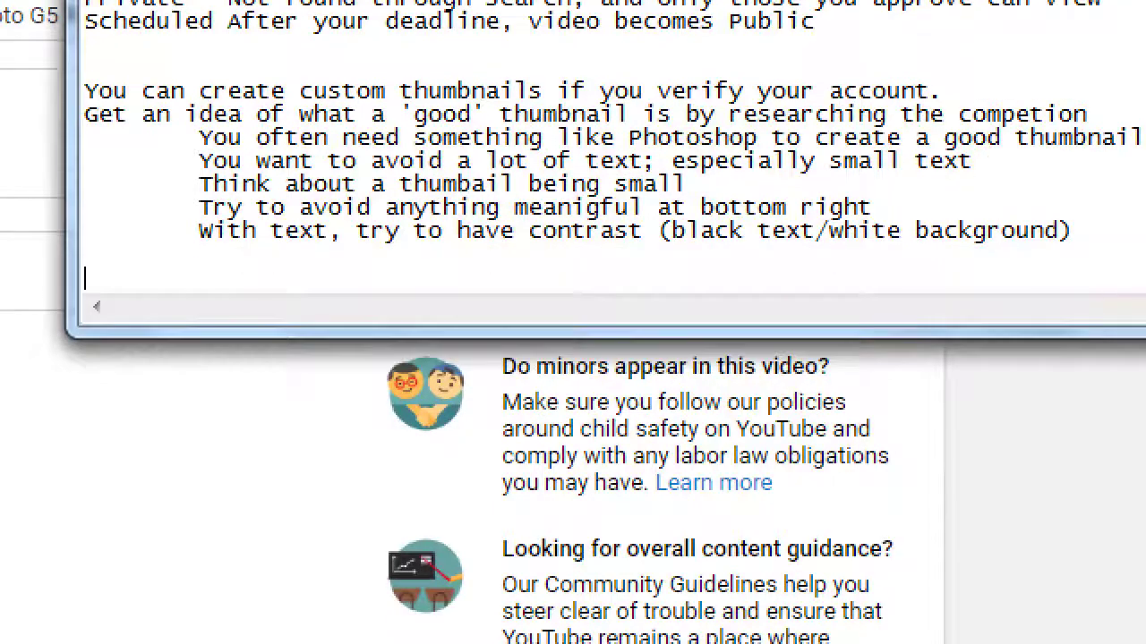
pyautogui.write('On ')
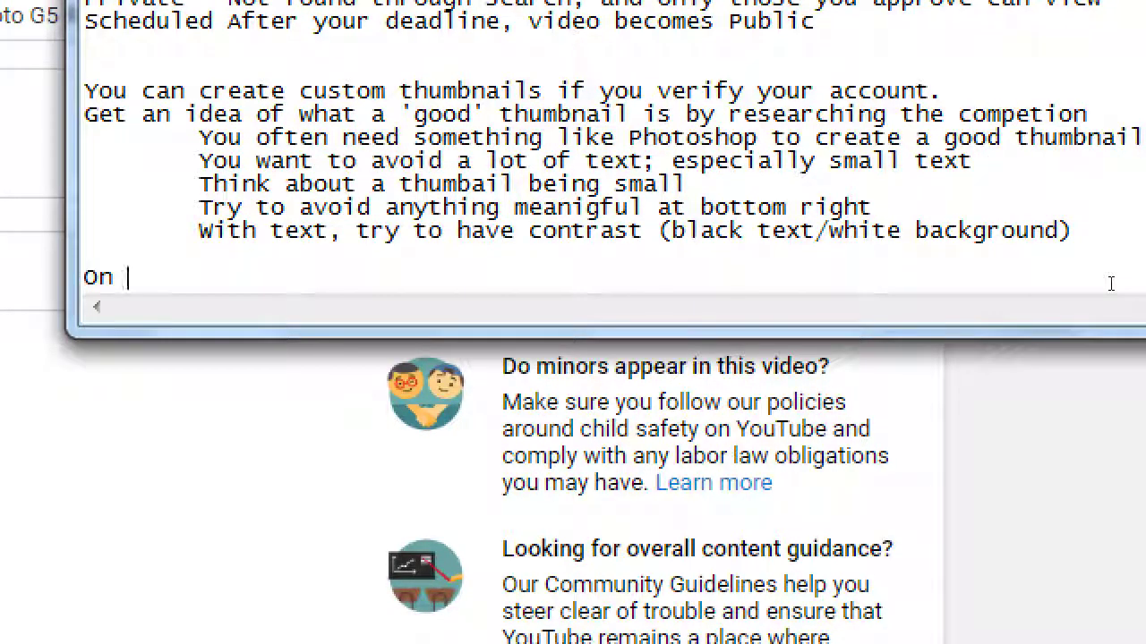
pyautogui.write('Title/De')
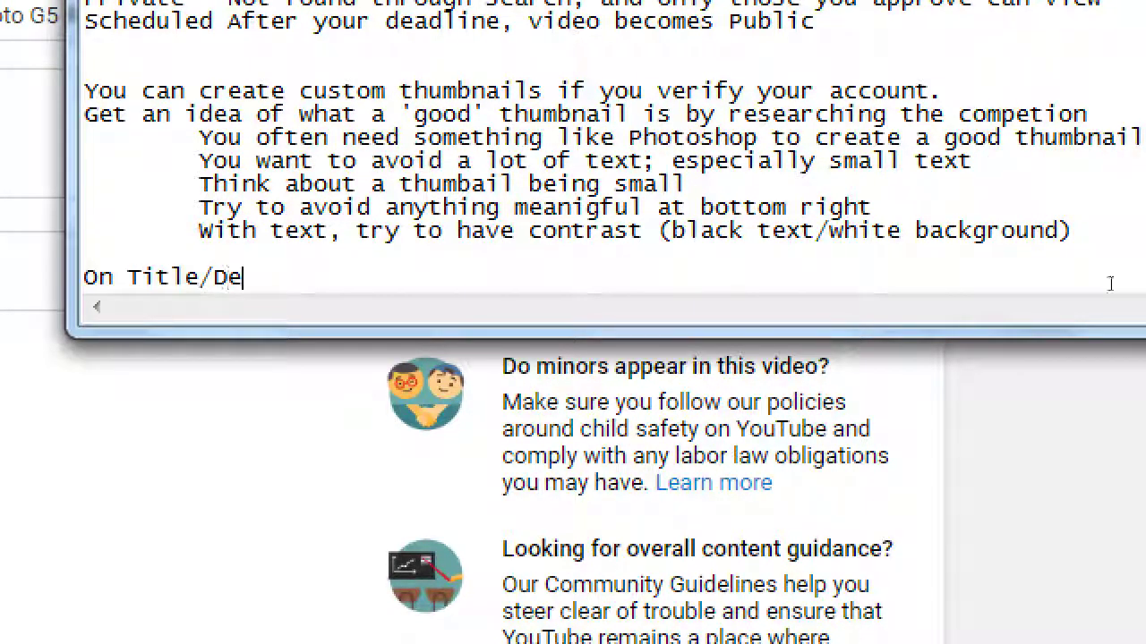
pyautogui.write('sc/Keyword')
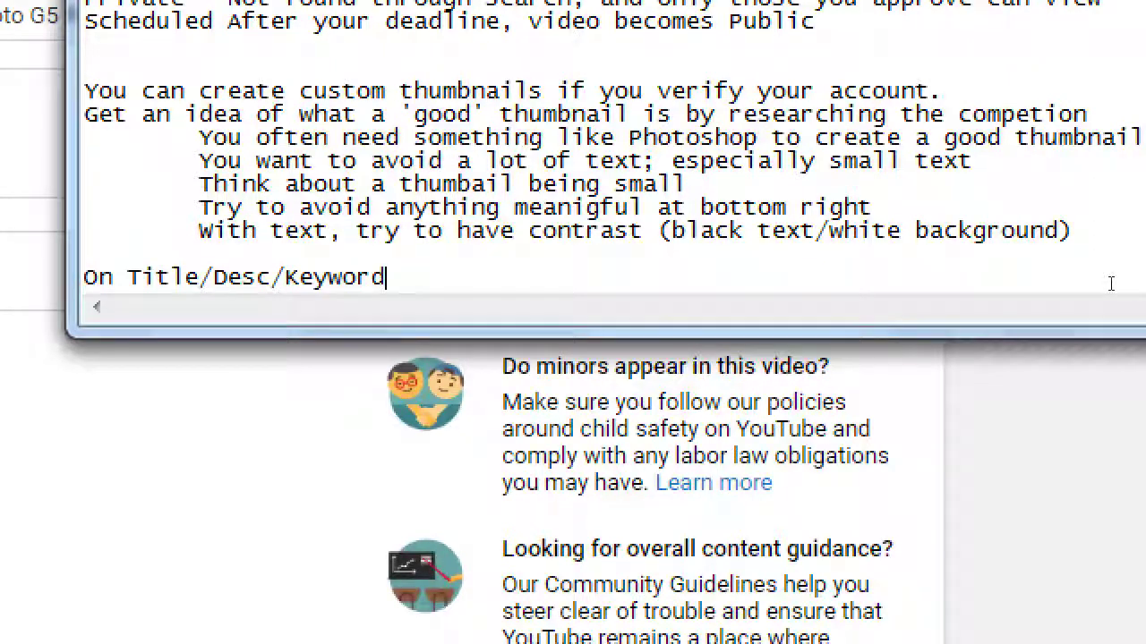
pyautogui.write(': Do research ')
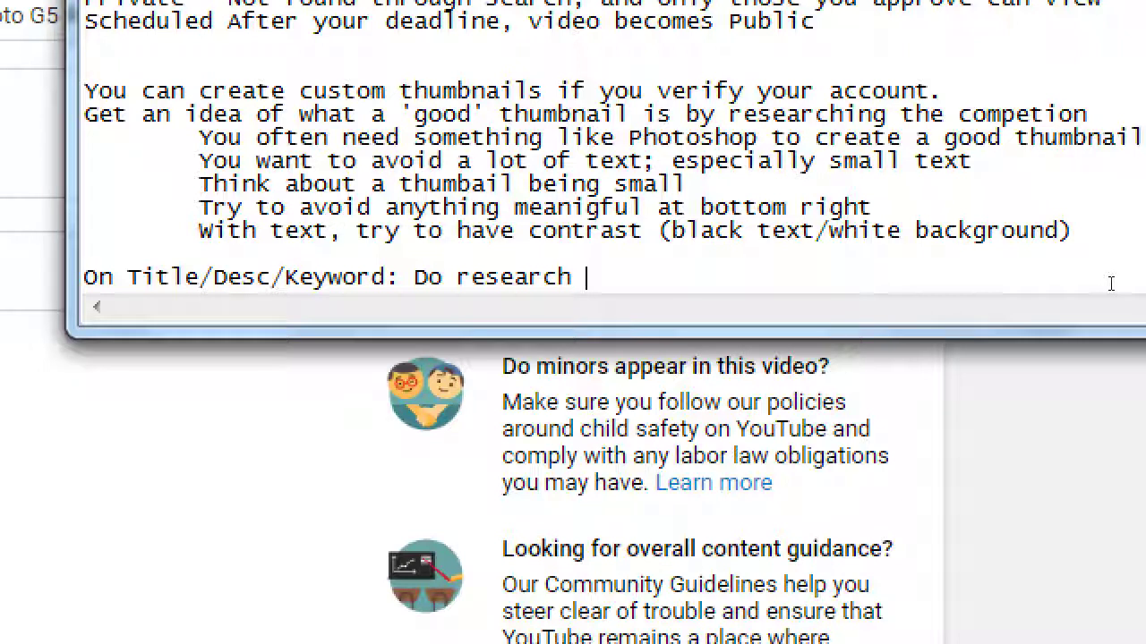
pyautogui.write('before uploading')
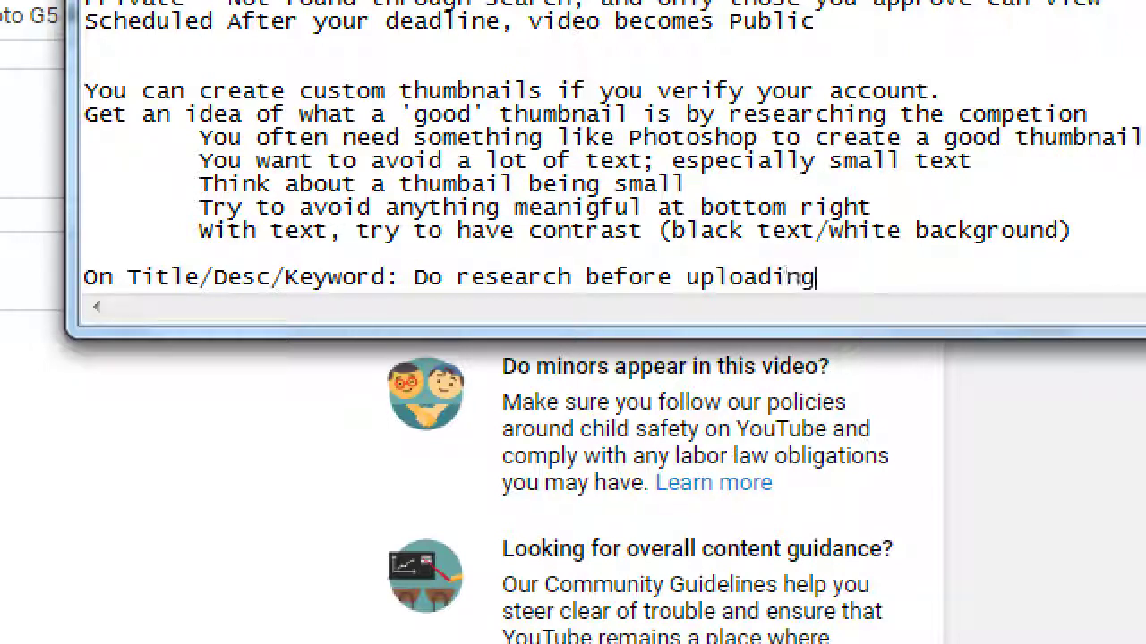
pyautogui.write(' search')
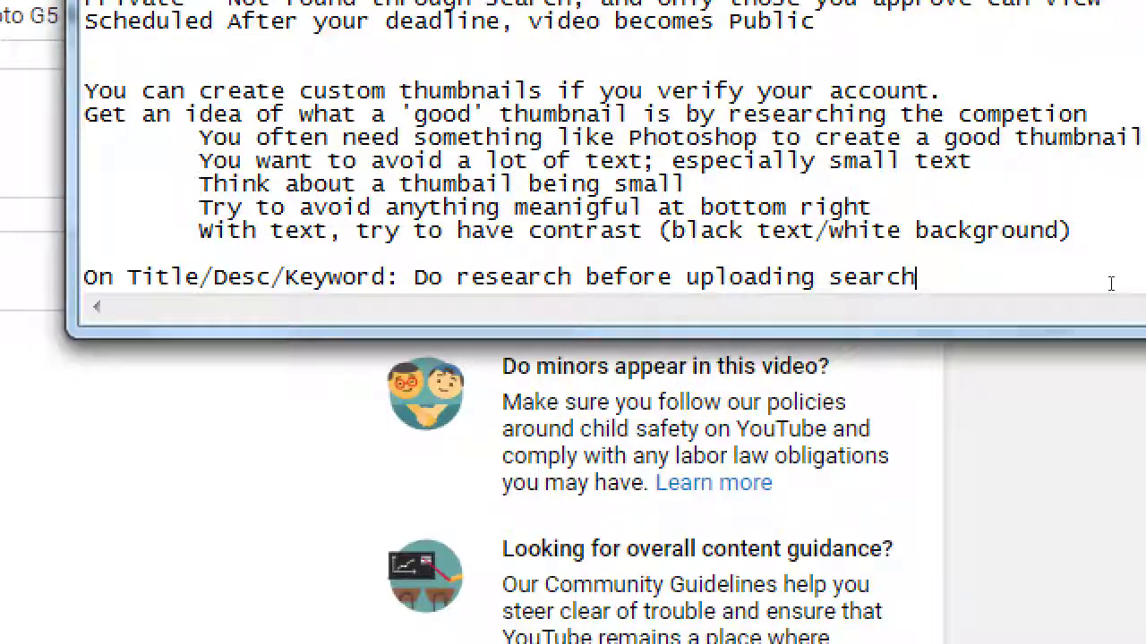
pyautogui.write(' your topoic/')
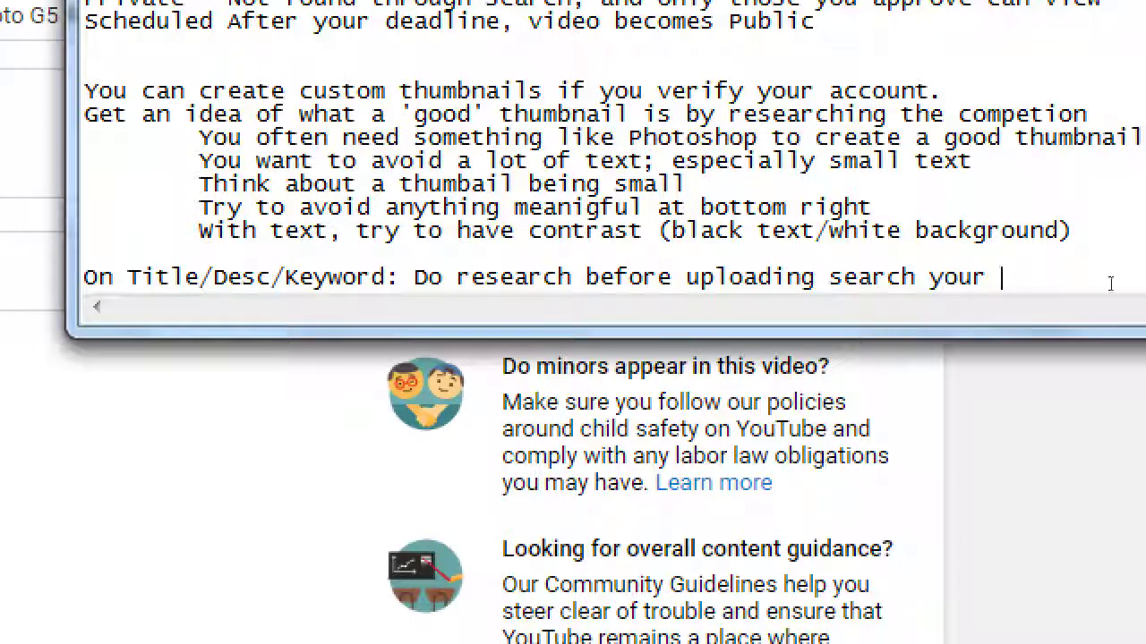
pyautogui.press('BackSpace')
pyautogui.press('BackSpace')
pyautogui.press('BackSpace')
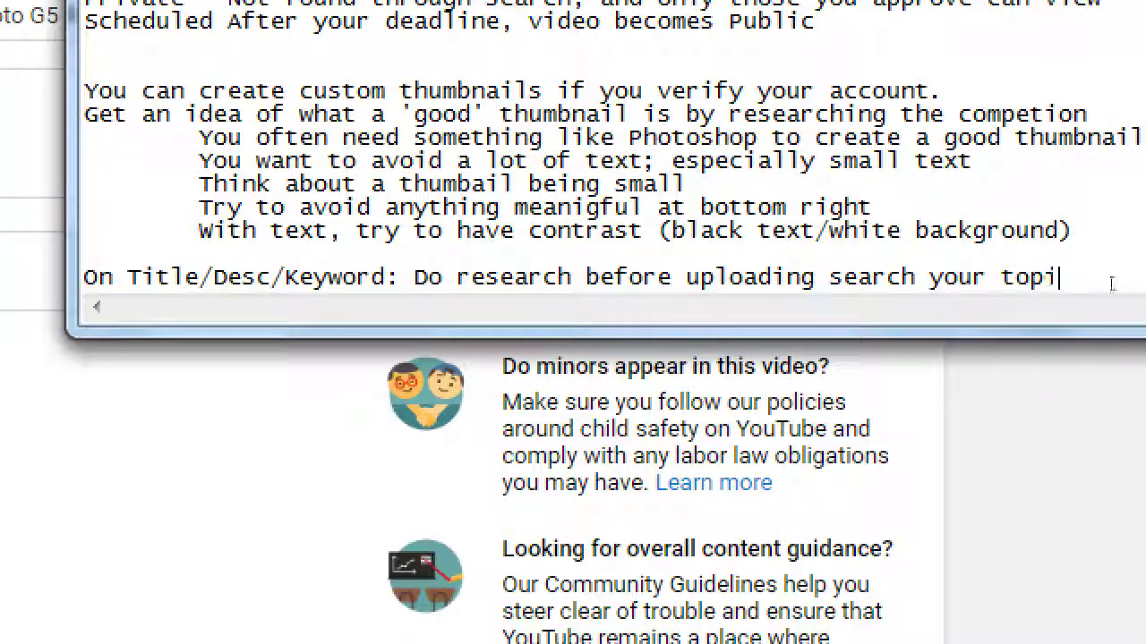
pyautogui.write('c/prod')
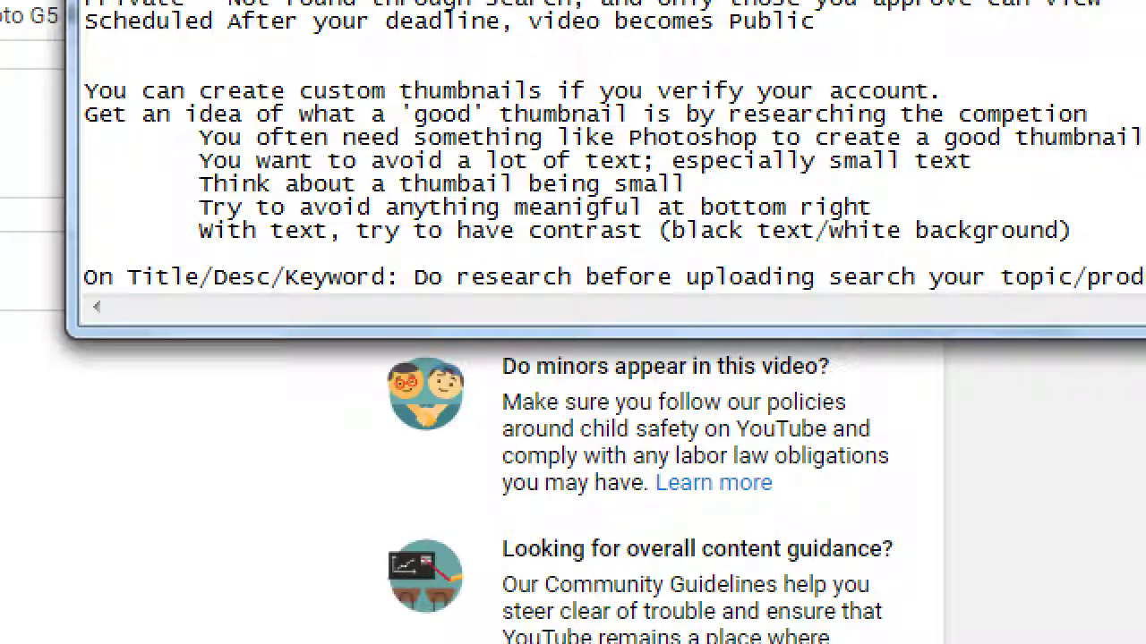
# Step: Continue the title/description/keyword note on a new line with "to get a sense of words that popular in a video"
pyautogui.press('Return')
pyautogui.write('to get ')
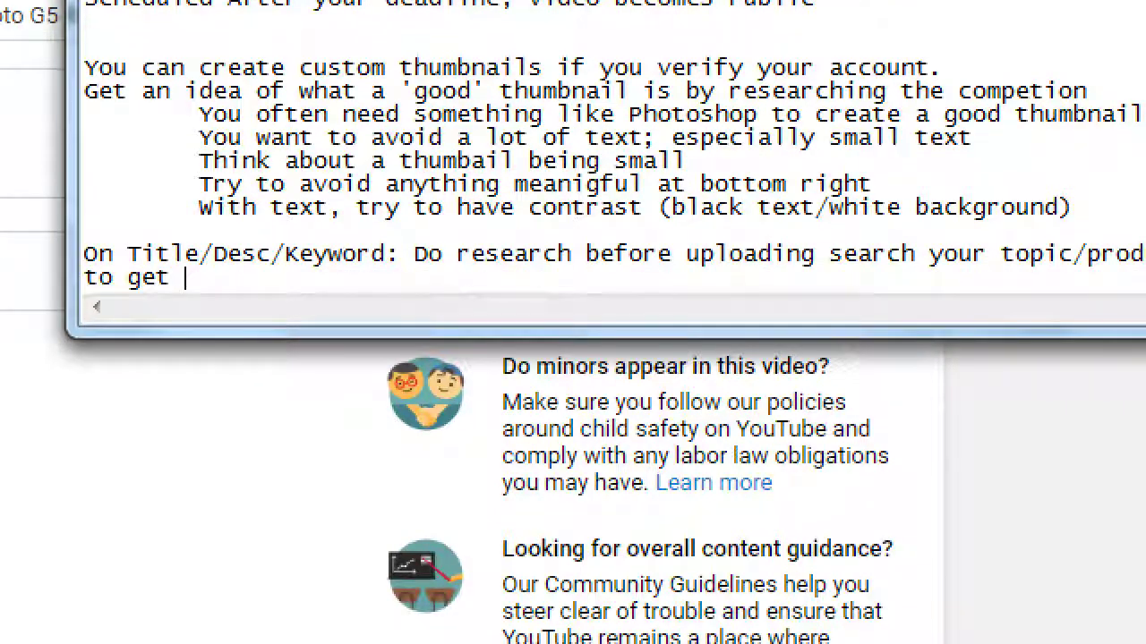
pyautogui.write('a sense ')
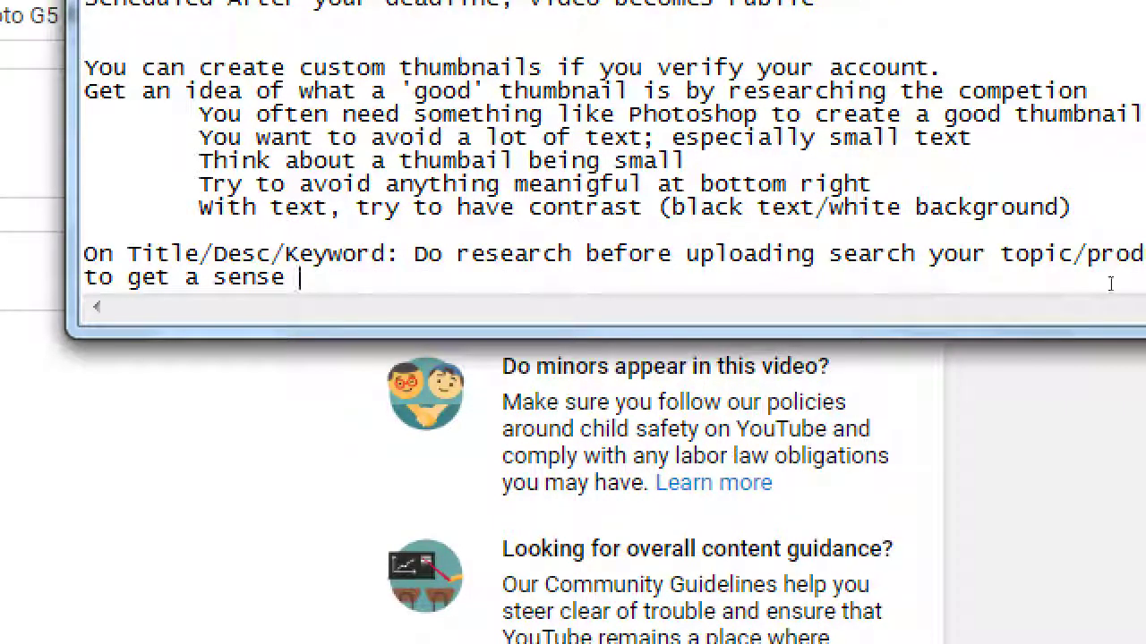
pyautogui.write('of words')
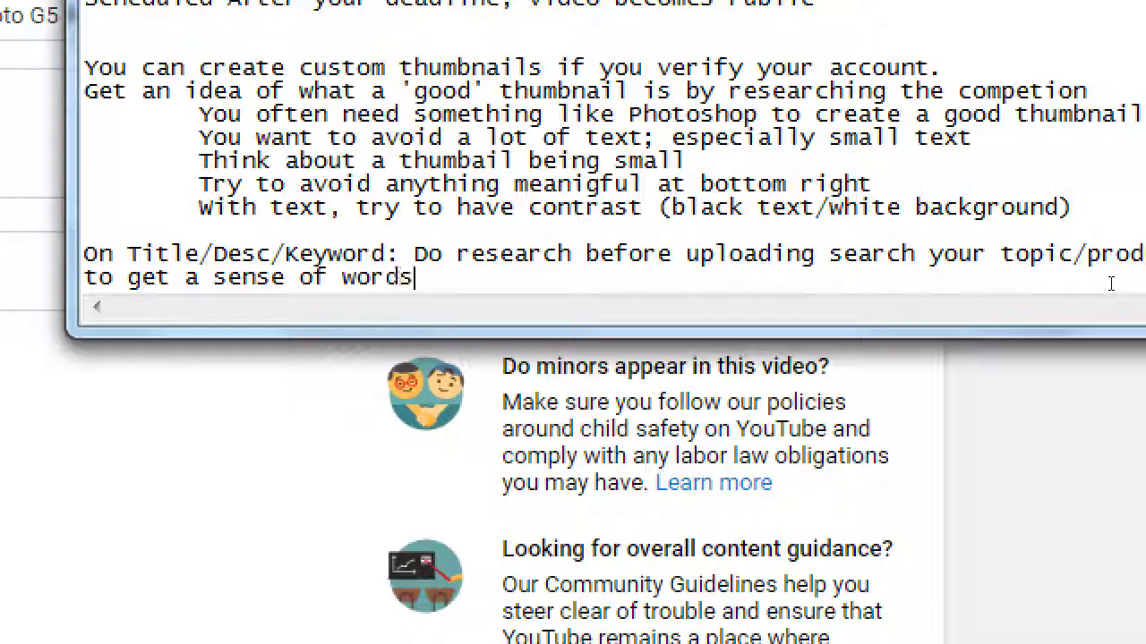
pyautogui.write(' that popular ')
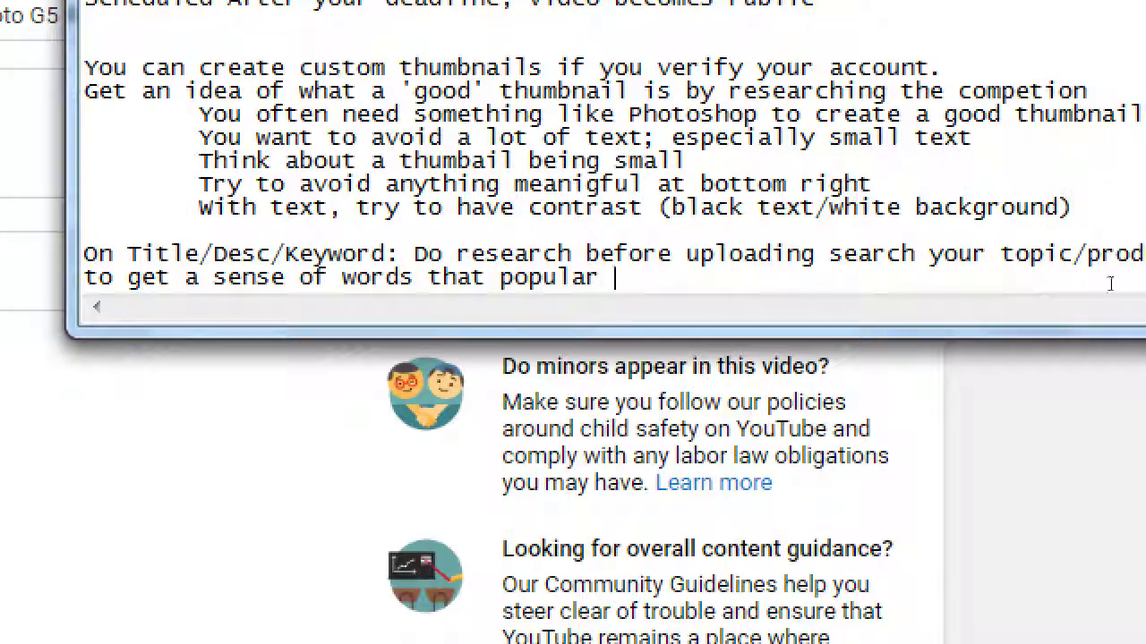
pyautogui.write('in a video')
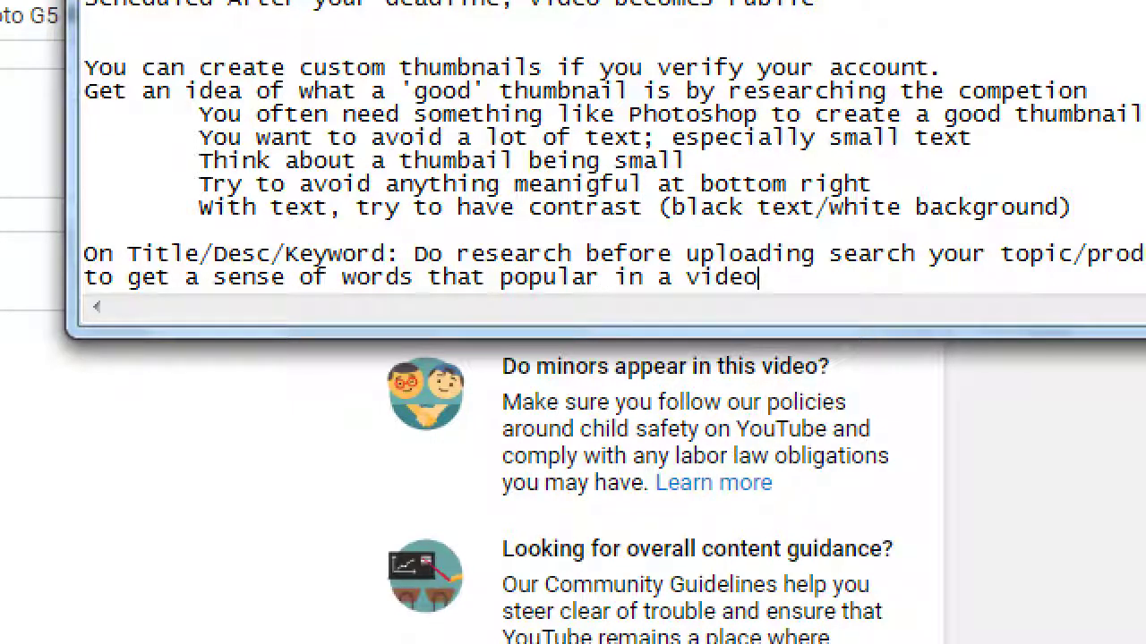
# Step: Finish the research note with ". See if you can use them," and, on a new line, "or variations."
pyautogui.write('. See if you c')
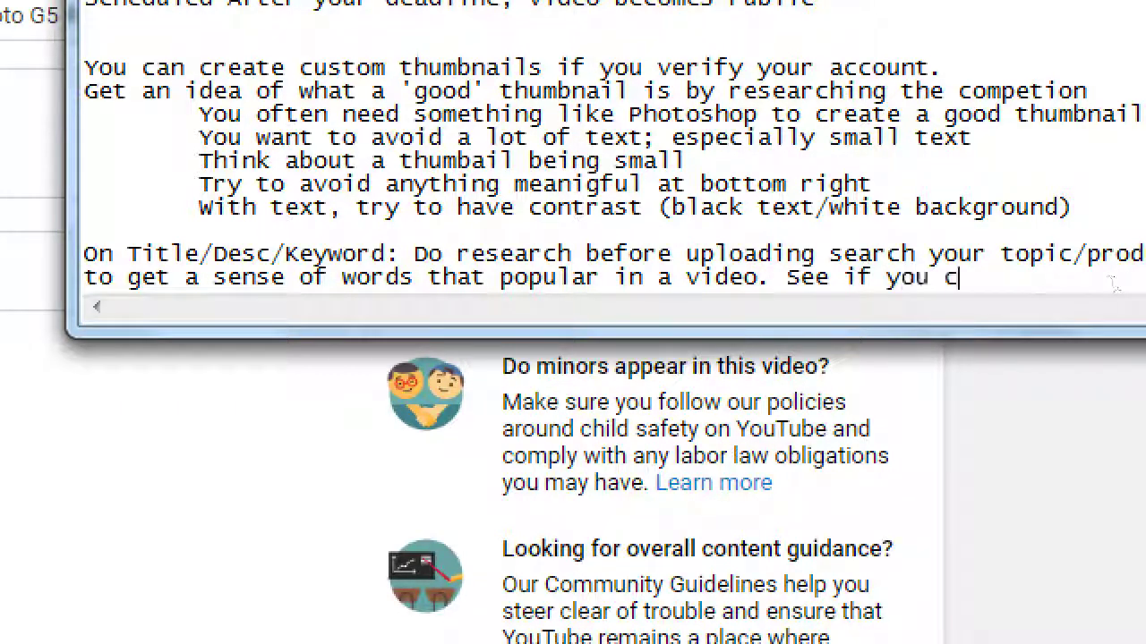
pyautogui.write('an use them,')
pyautogui.press('Return')
pyautogui.write('or variations')
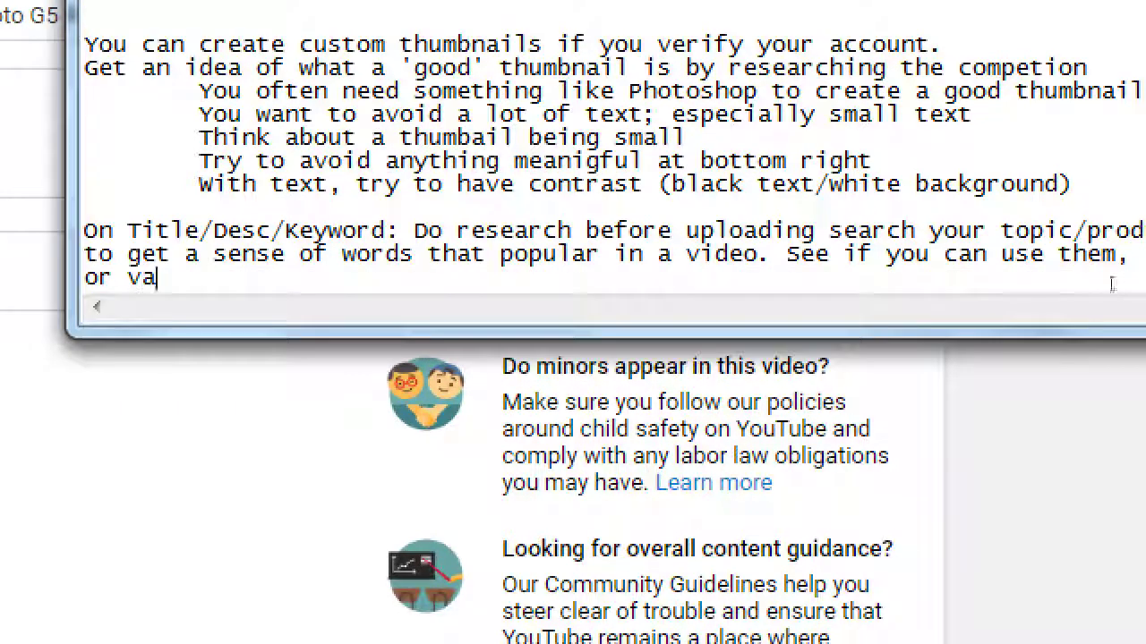
pyautogui.write('.')
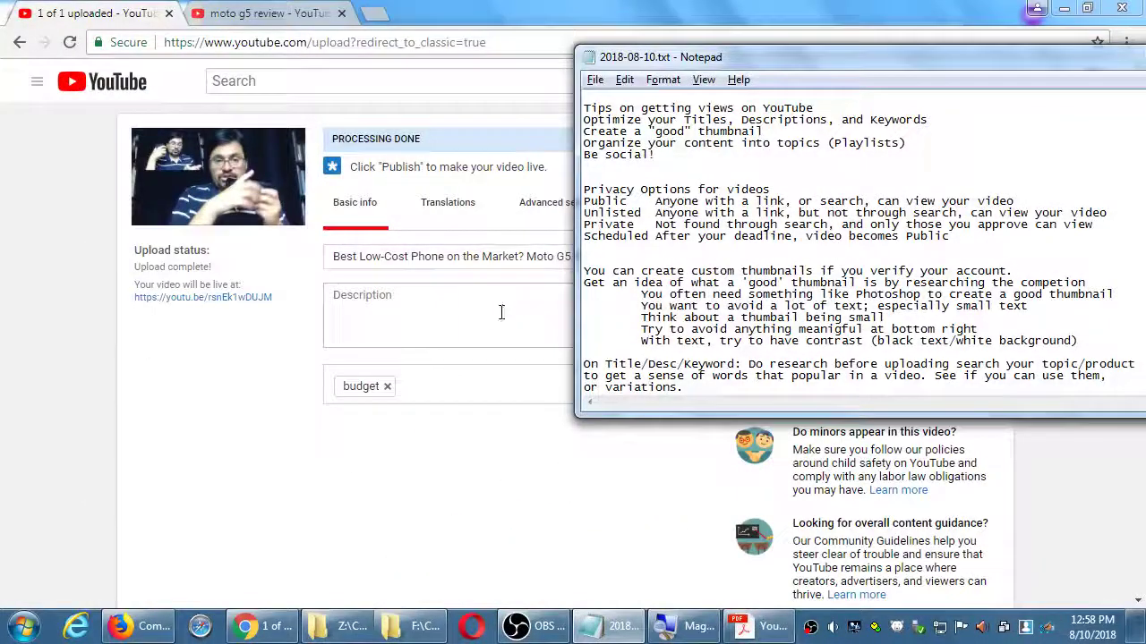
# Step: Switch to the YouTube upload page and enter filler text in the video's description
pyautogui.click(501, 310)
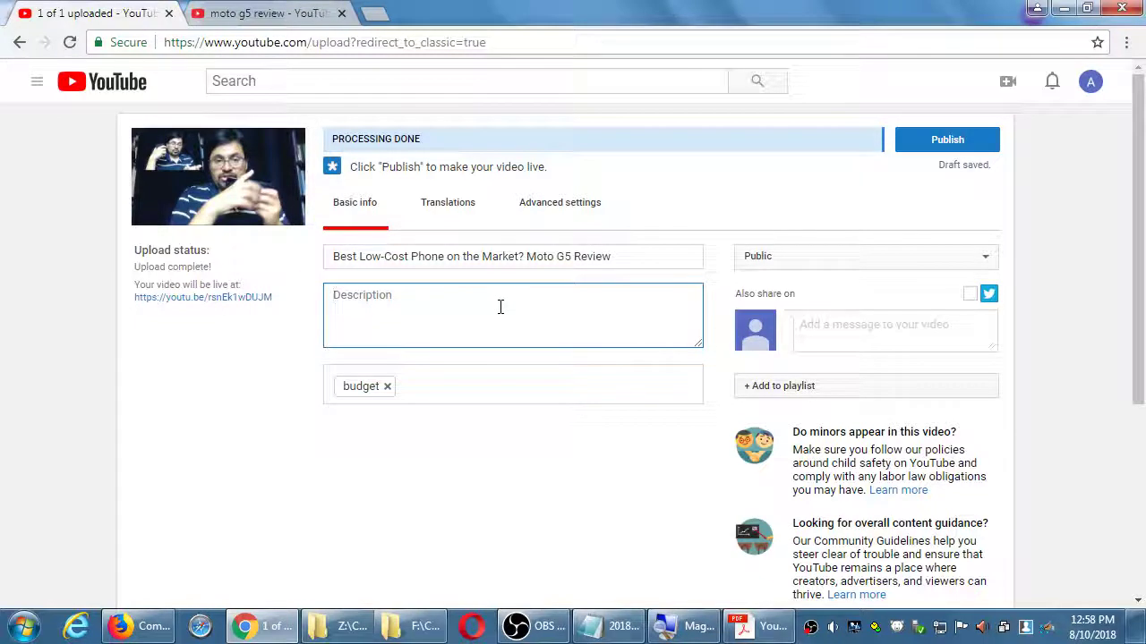
pyautogui.write('kj klifdskl dskldsj kldsf jkldsf kjldfskdjlsf')
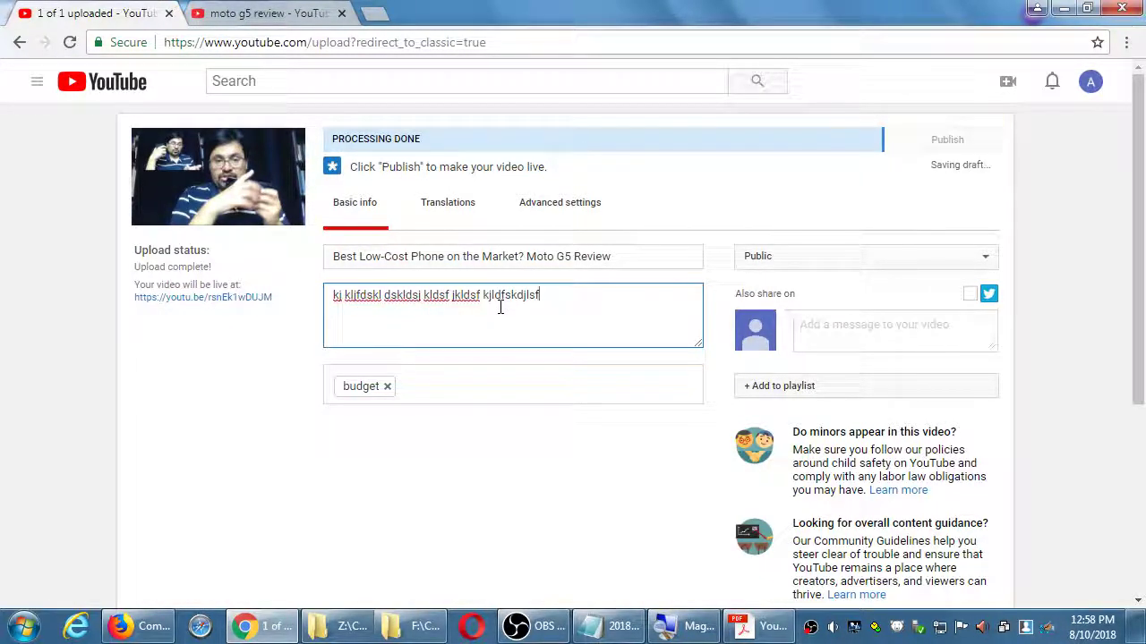
# Step: Switch to Notepad and add below the research note, after blank lines, "Descriptions can have Active Links and Chapters"
pyautogui.hotkey('alt', 'Tab')
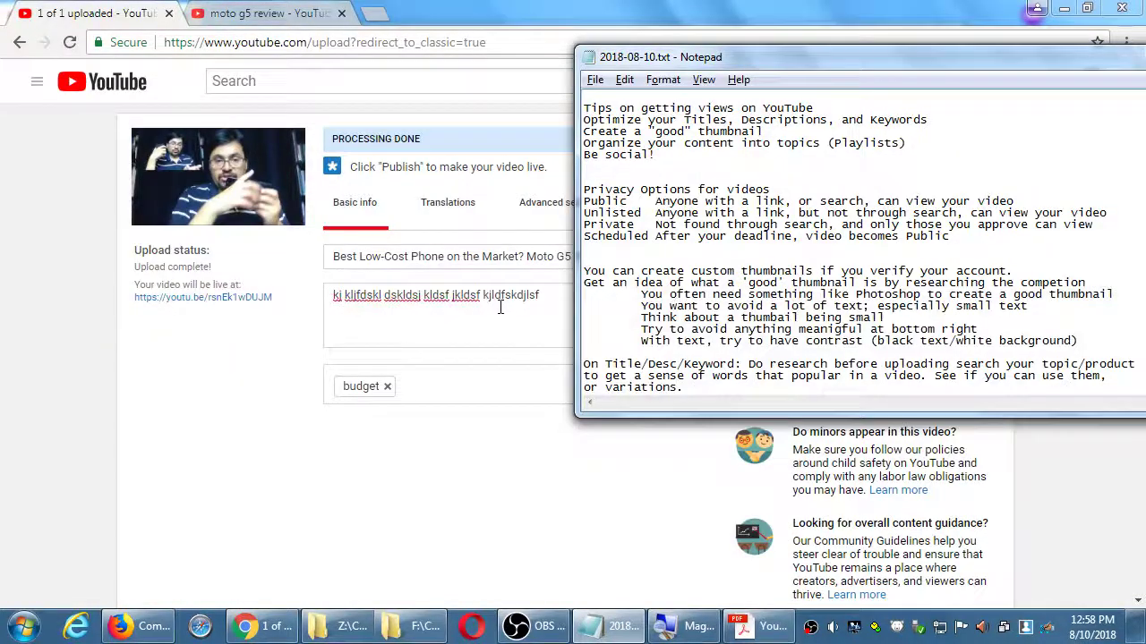
pyautogui.press('Return')
pyautogui.press('Return')
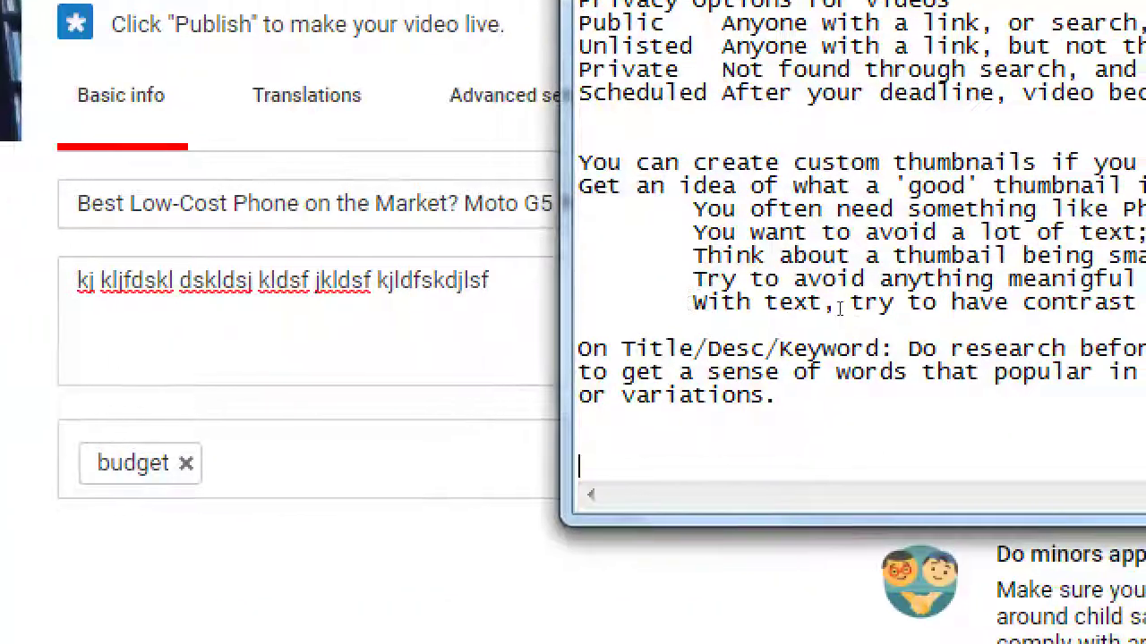
pyautogui.write('Descrip')
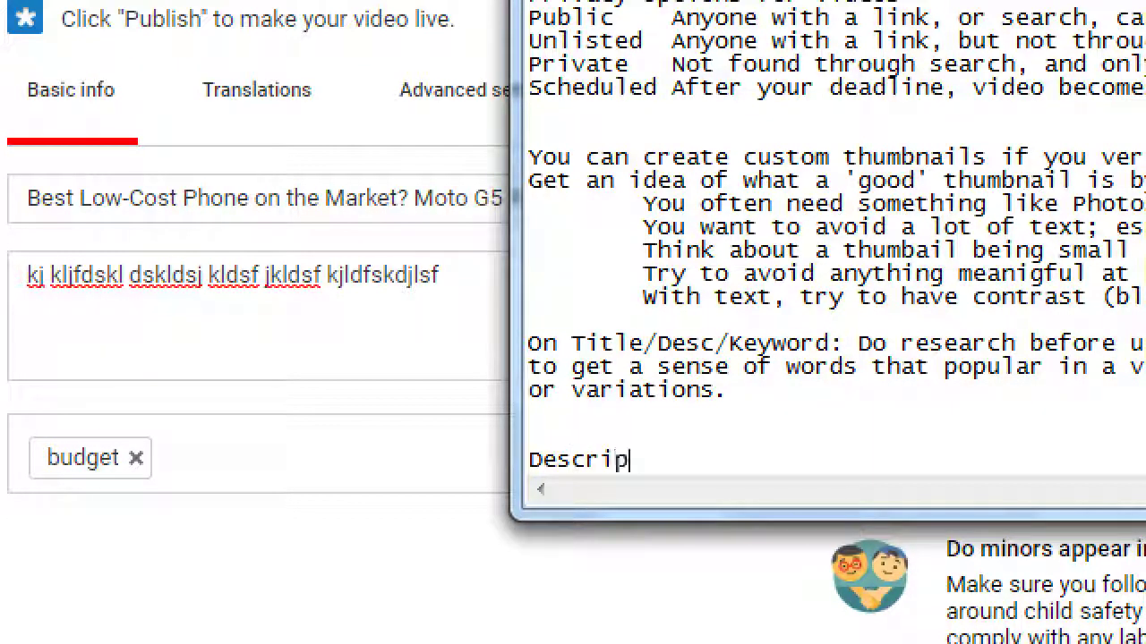
pyautogui.write('tions can have Active Link')
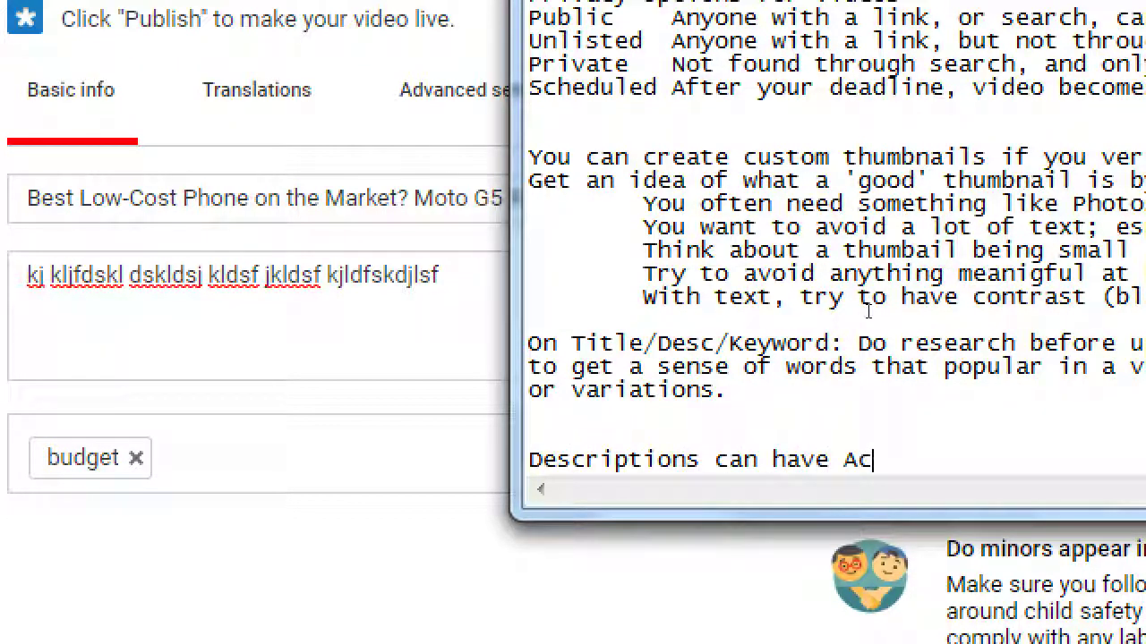
pyautogui.write('s and Chapters')
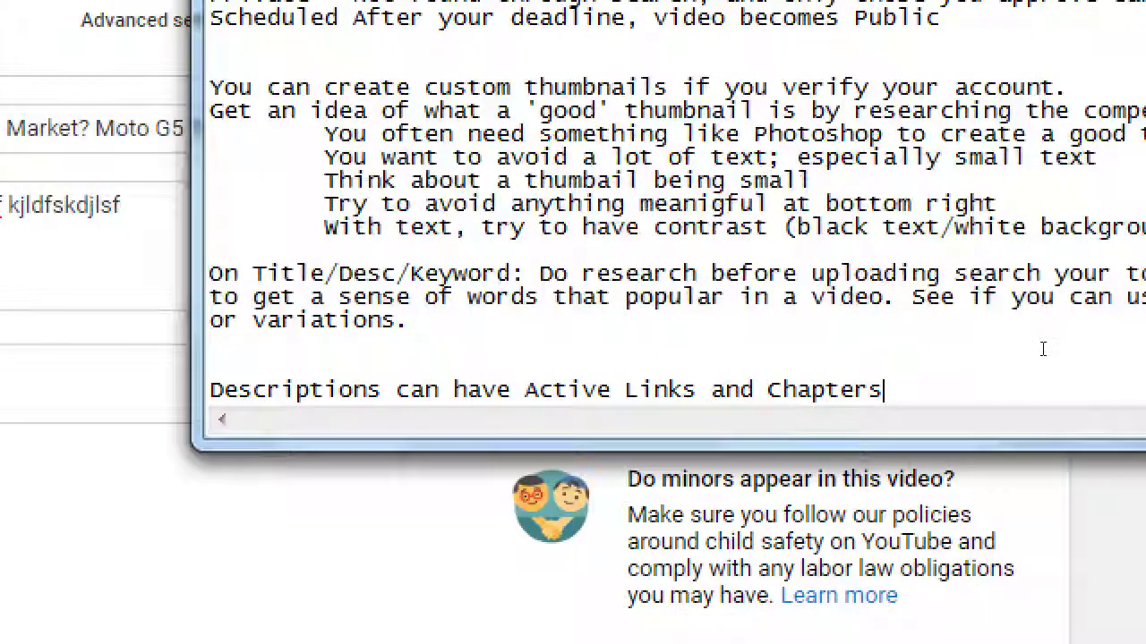
# Step: Add beneath the descriptions heading the line "Simply by adding one or more URLs, they will become clickable"
pyautogui.press('Return')
pyautogui.write('Simply by ')
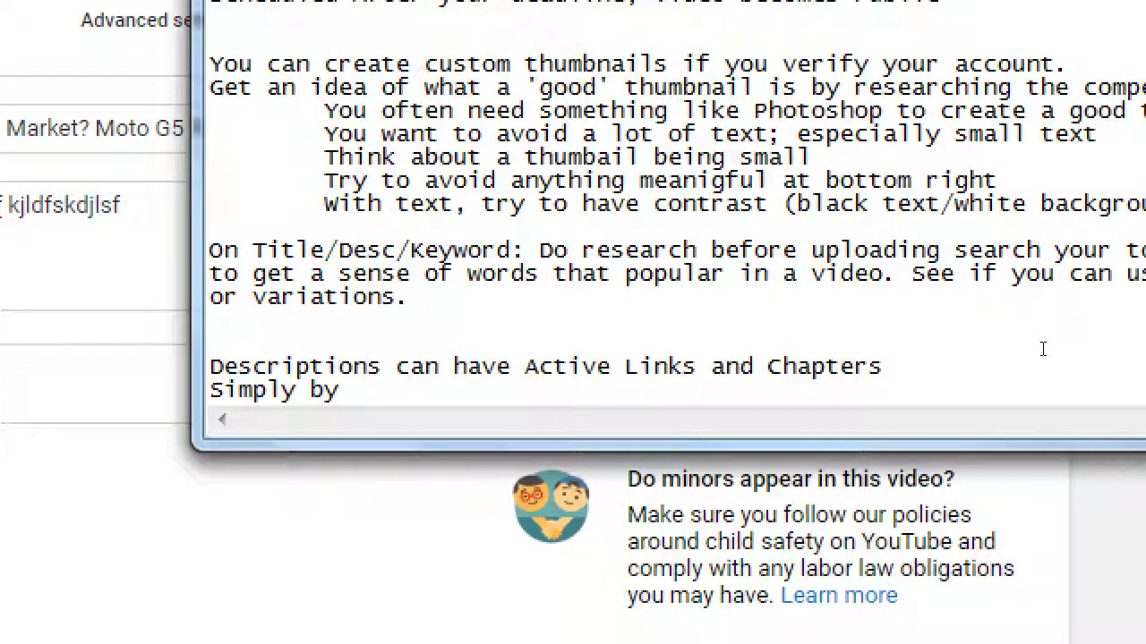
pyautogui.write('adding ')
pyautogui.write('one or m')
pyautogui.press('BackSpace')
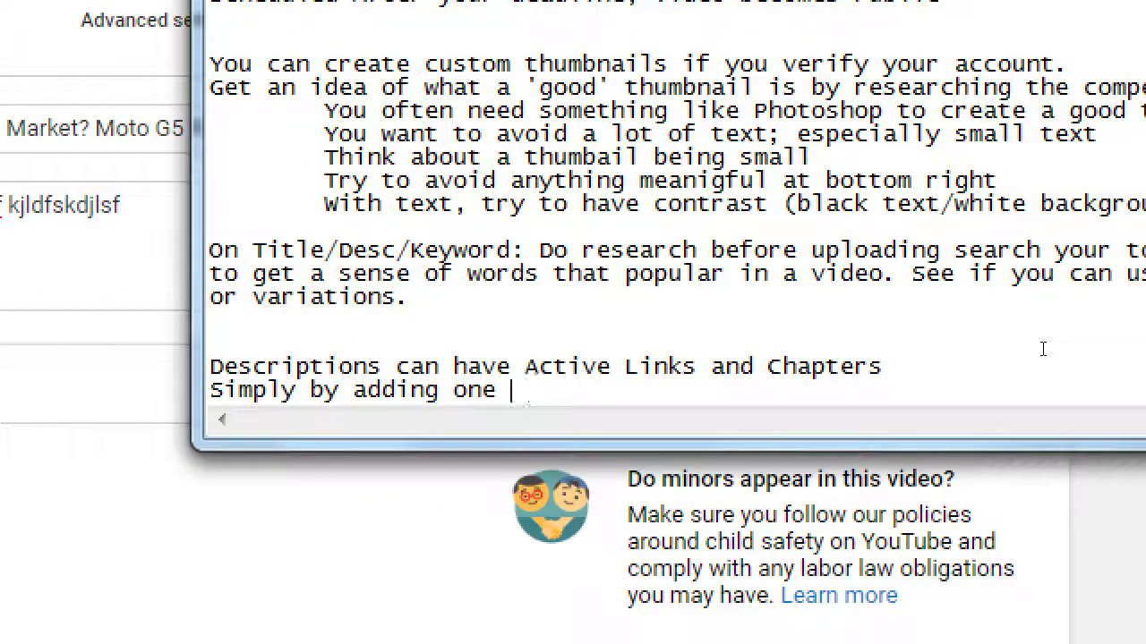
pyautogui.write('or more URLs')
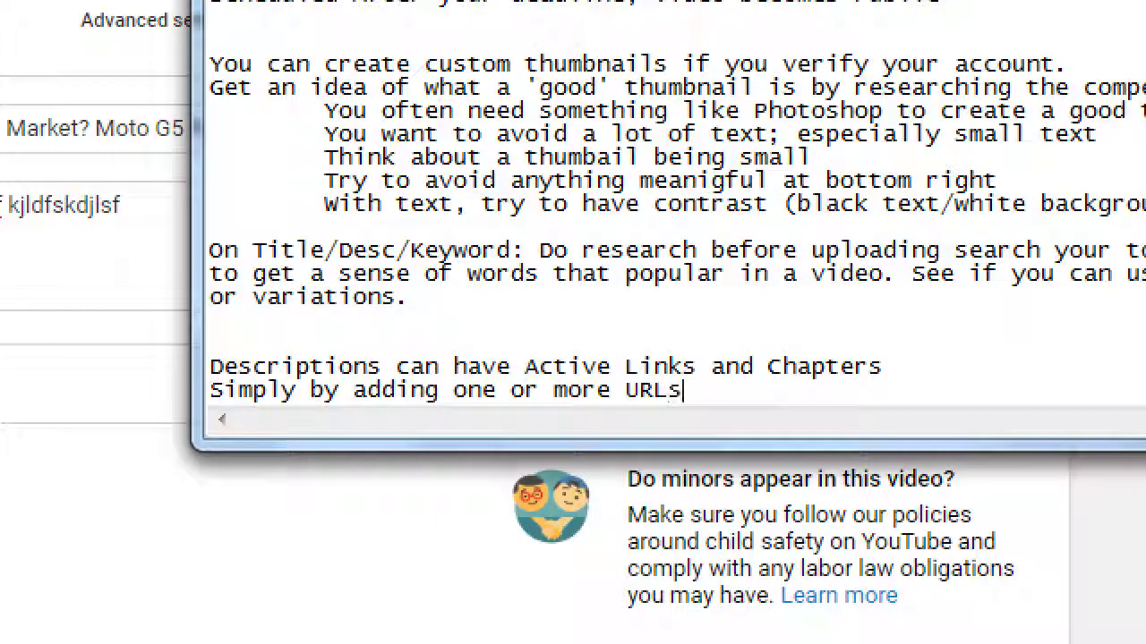
pyautogui.write(', they will be')
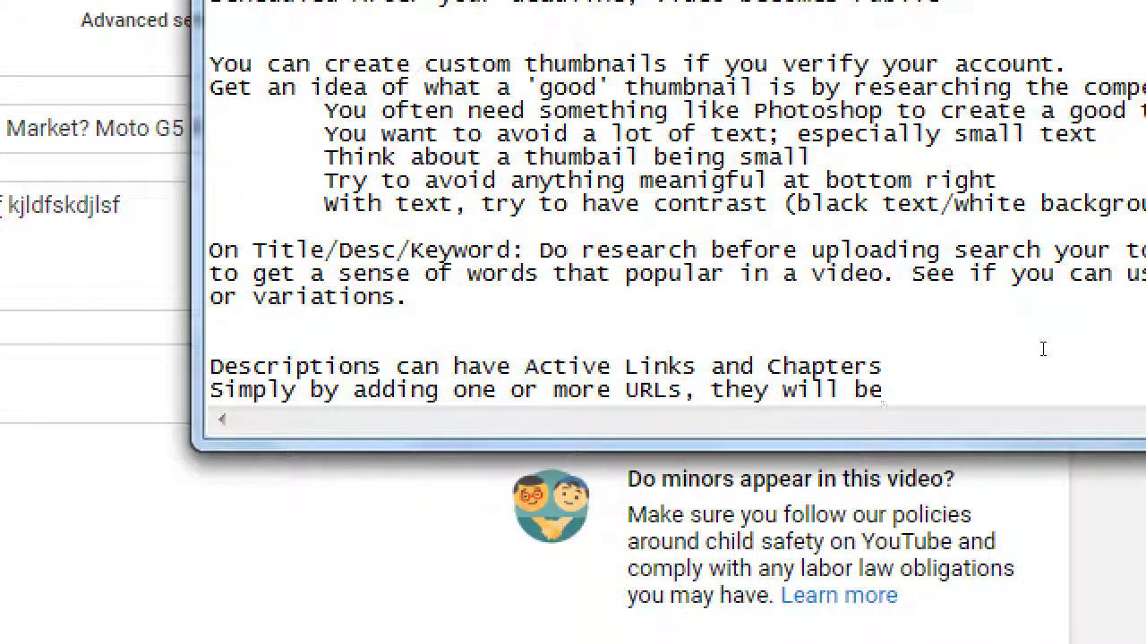
pyautogui.write('come clickable')
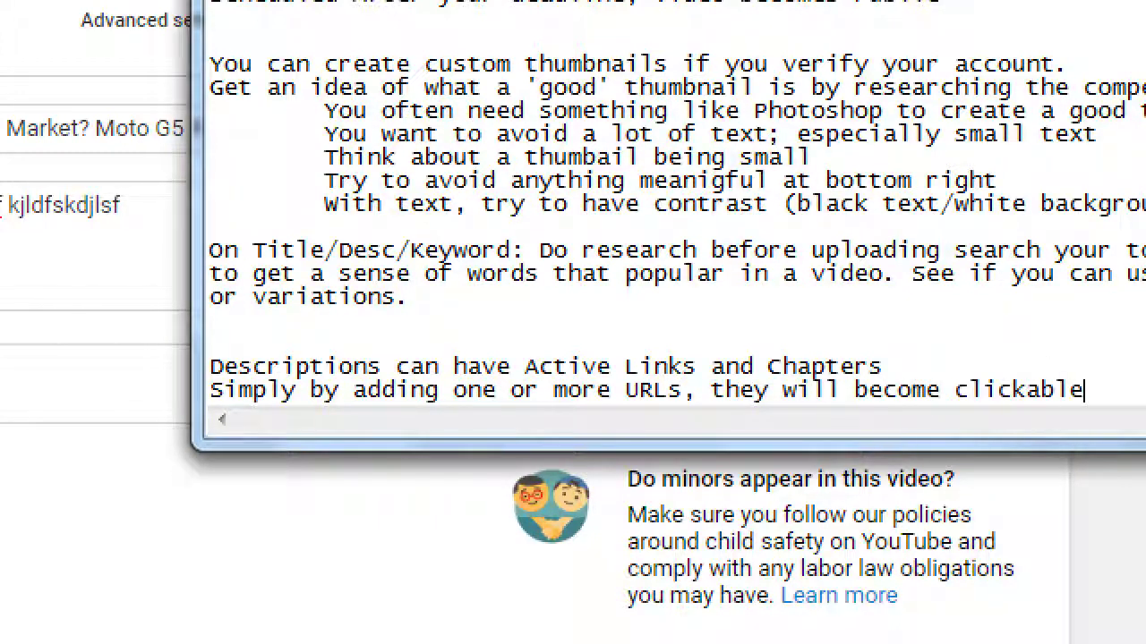
pyautogui.hotkey('alt', 'Tab')
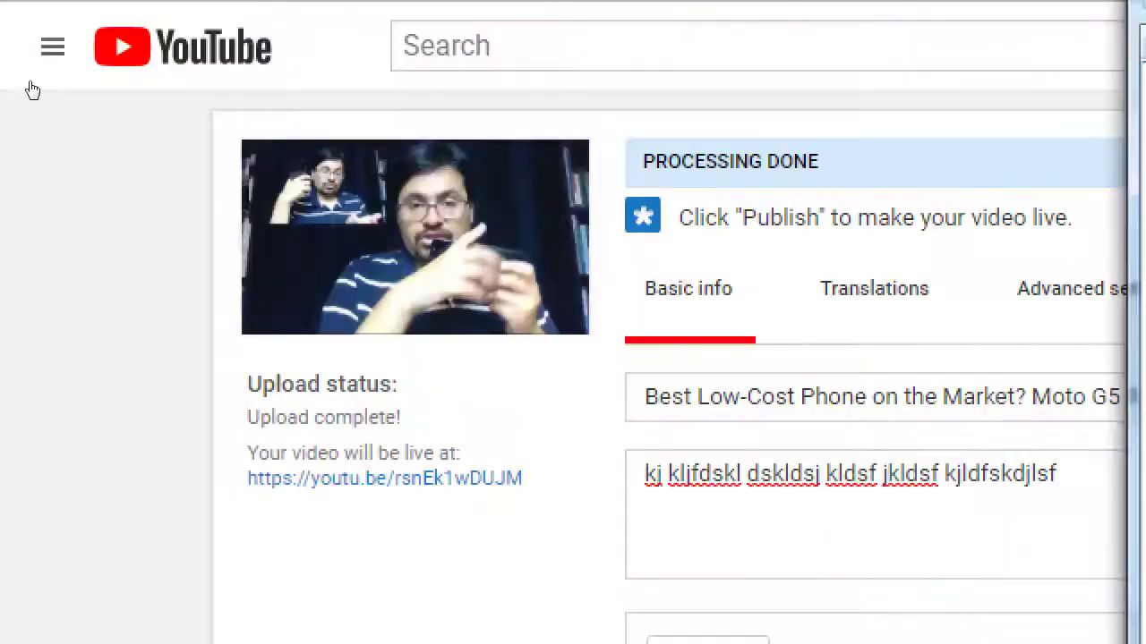
pyautogui.click(26, 205)
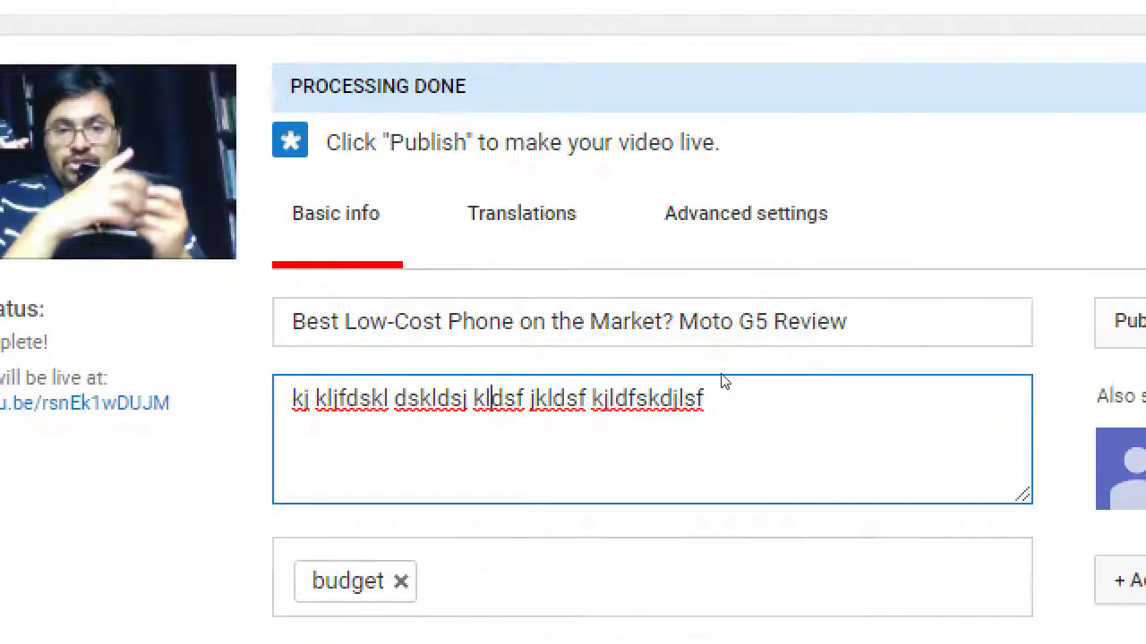
pyautogui.hotkey('ctrl', 'a')
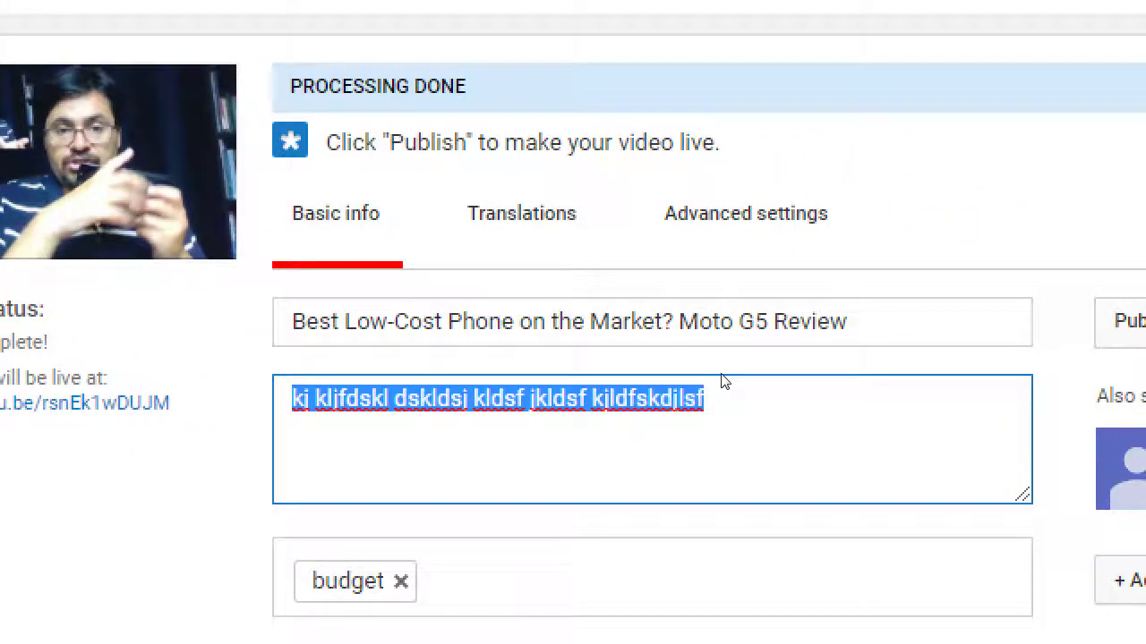
pyautogui.write('Check out our full review ')
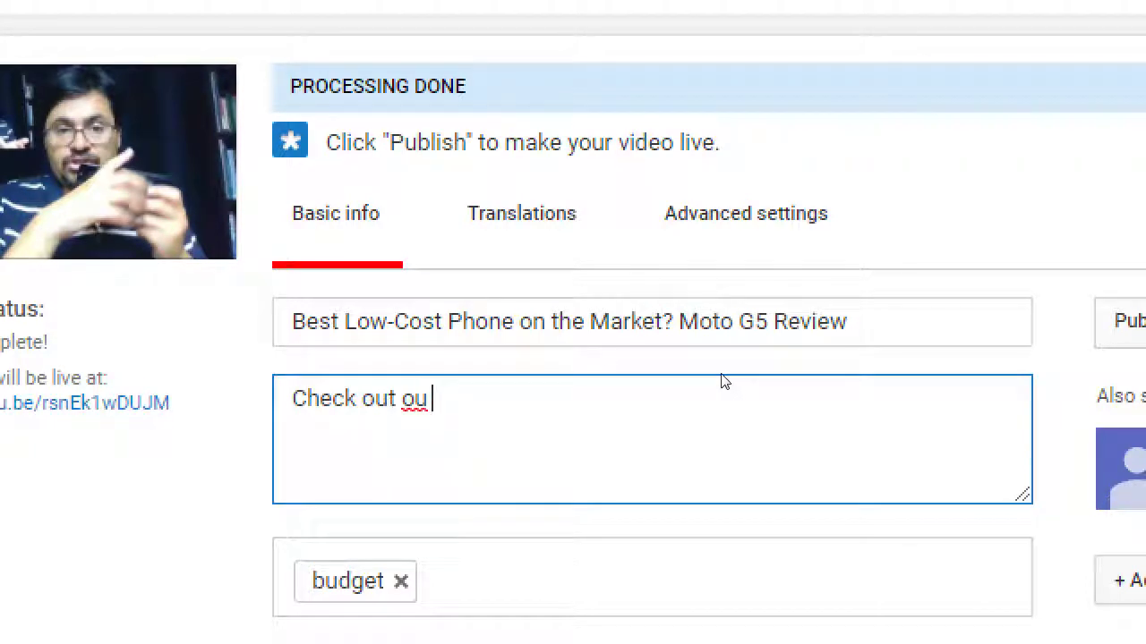
pyautogui.write('on ou')
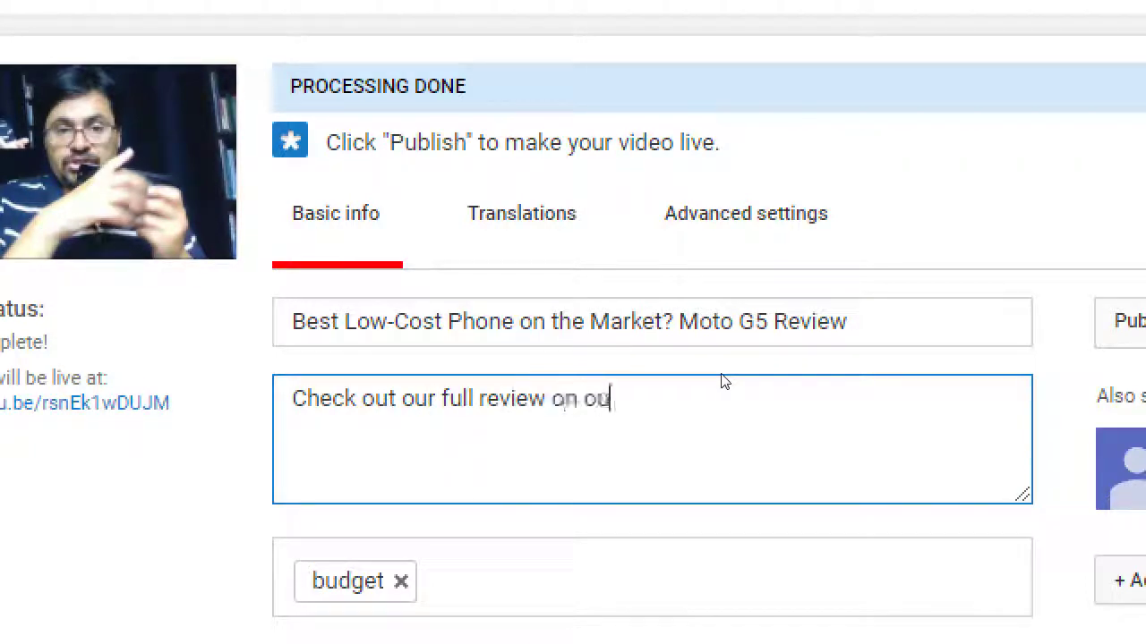
pyautogui.write('r site: http://')
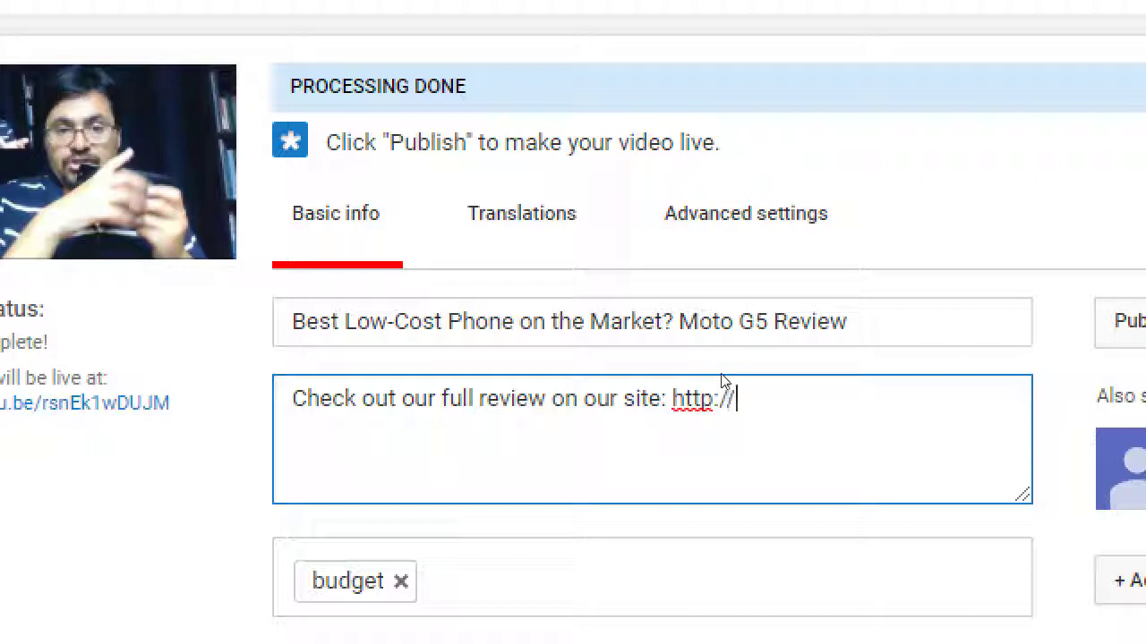
pyautogui.write('victortech.com/mogot')
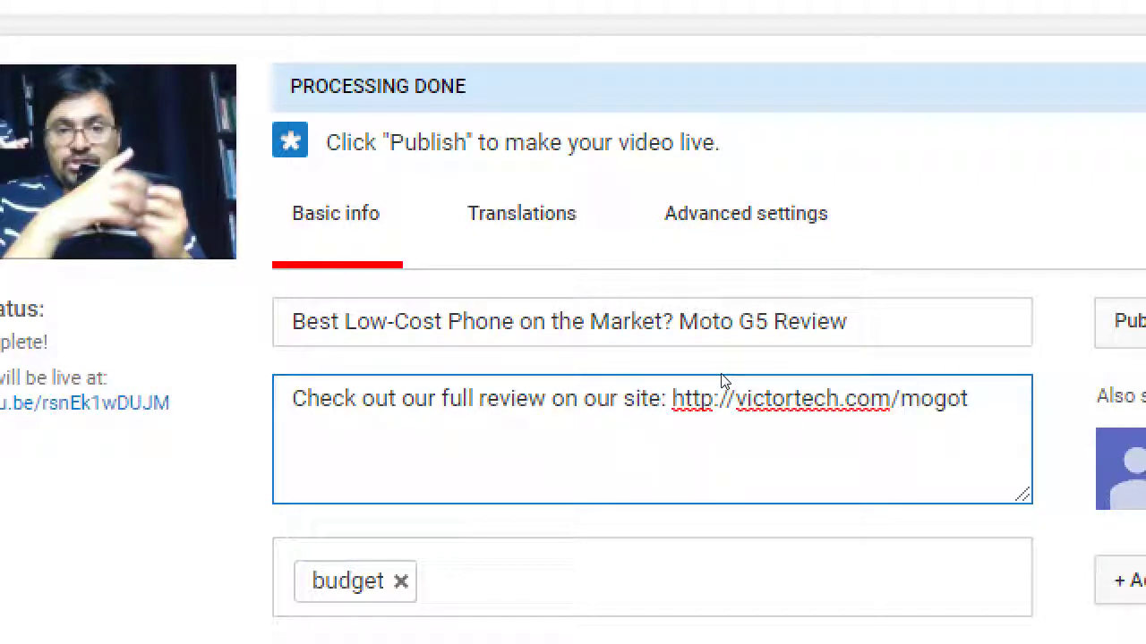
pyautogui.press('BackSpace')
pyautogui.press('BackSpace')
pyautogui.press('BackSpace')
pyautogui.write('tog5')
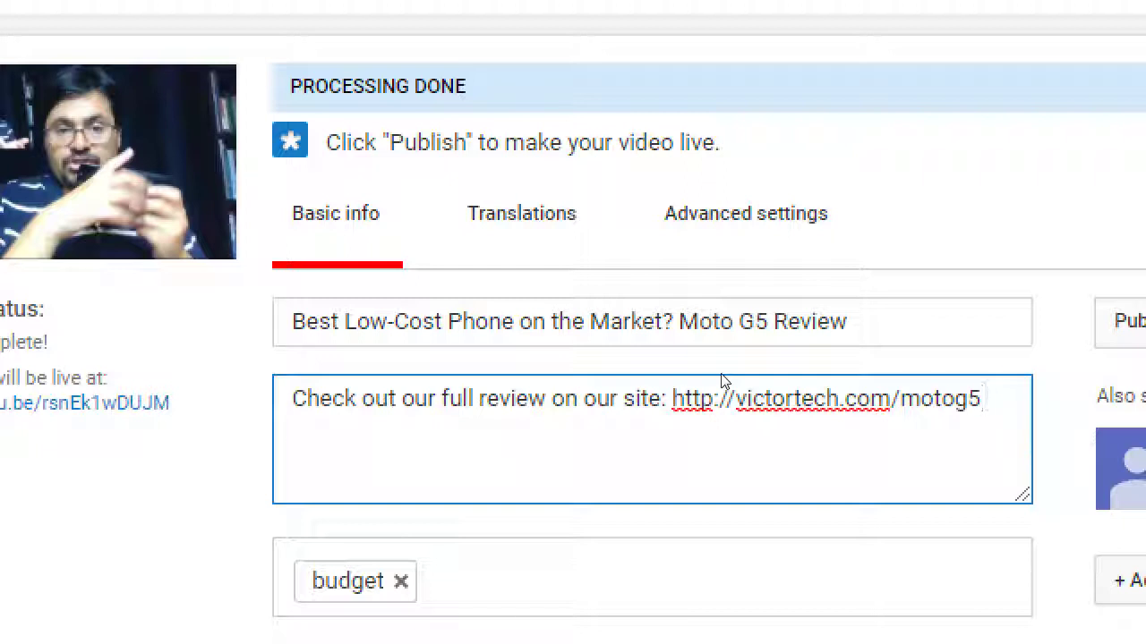
# Step: Add the heading line "=Chapters=" below the review link in the video's description
pyautogui.press('Return')
pyautogui.write('Chapter')
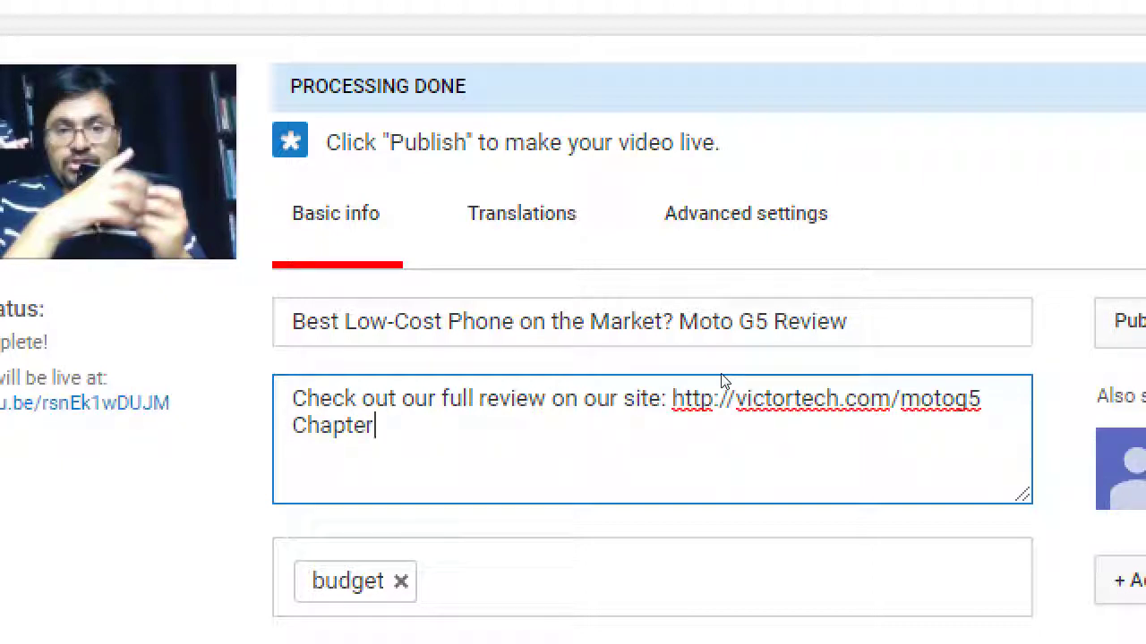
pyautogui.write('s=7=')
pyautogui.press('Right')
pyautogui.press('BackSpace')
pyautogui.press('Left')
pyautogui.press('Left')
pyautogui.press('Left')
pyautogui.press('Left')
pyautogui.press('Left')
pyautogui.press('Left')
pyautogui.press('Left')
pyautogui.press('Left')
pyautogui.press('Left')
pyautogui.write('=')
pyautogui.press('End')
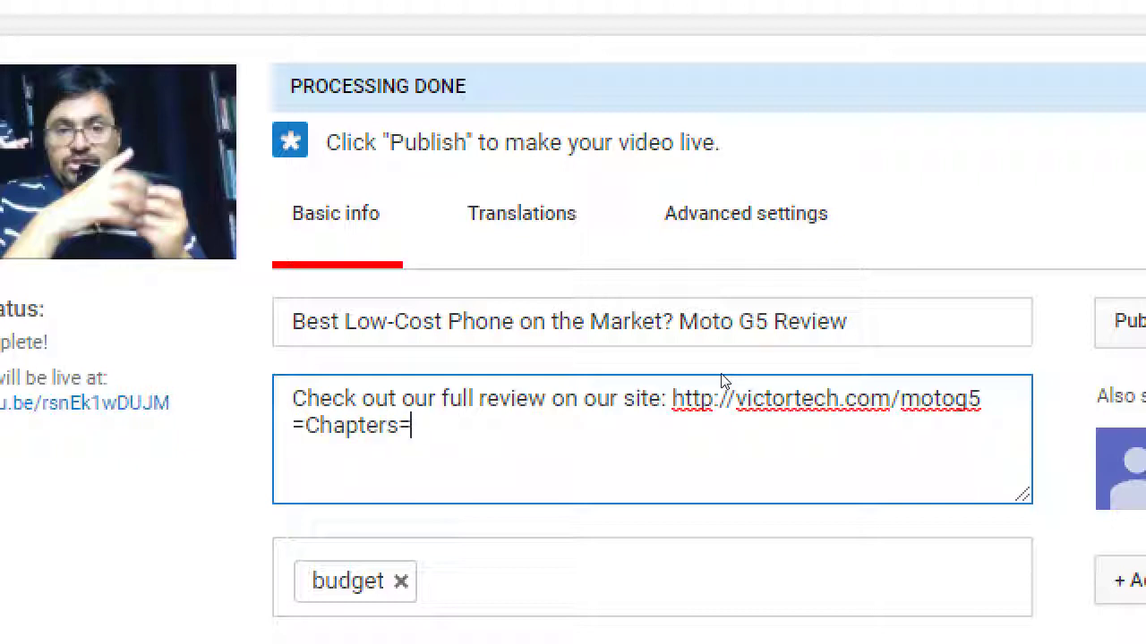
# Step: List the chapters "00:12 - Intro" and "01:25 - Specs" on separate lines under the Chapters heading
pyautogui.press('Return')
pyautogui.write('00:12 - Intro')
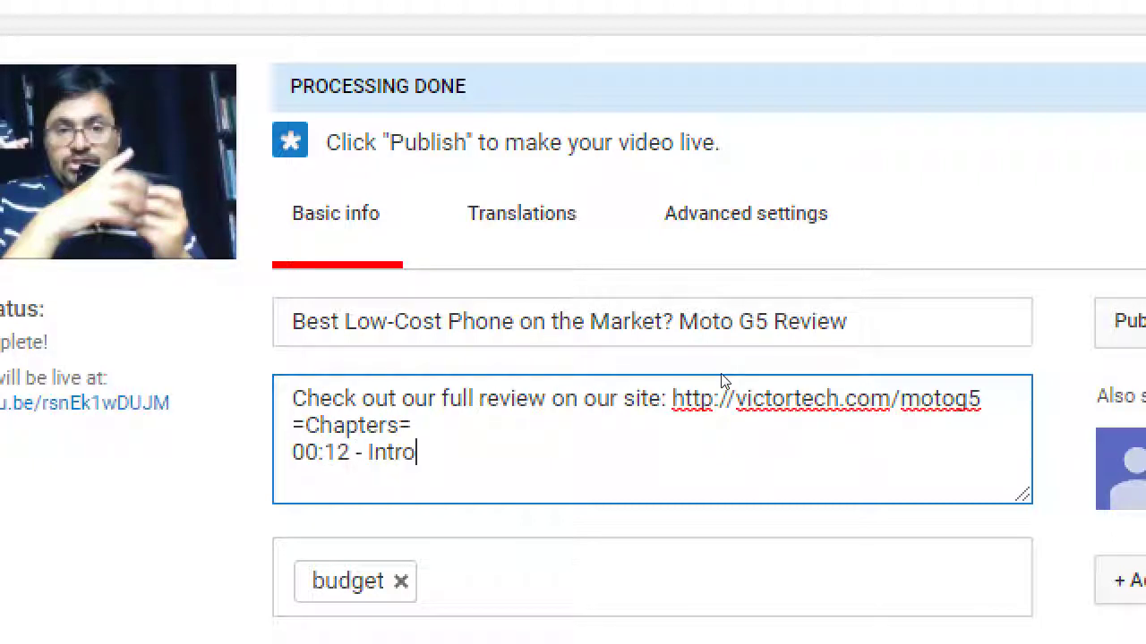
pyautogui.press('Return')
pyautogui.write('01:25 - Specs')
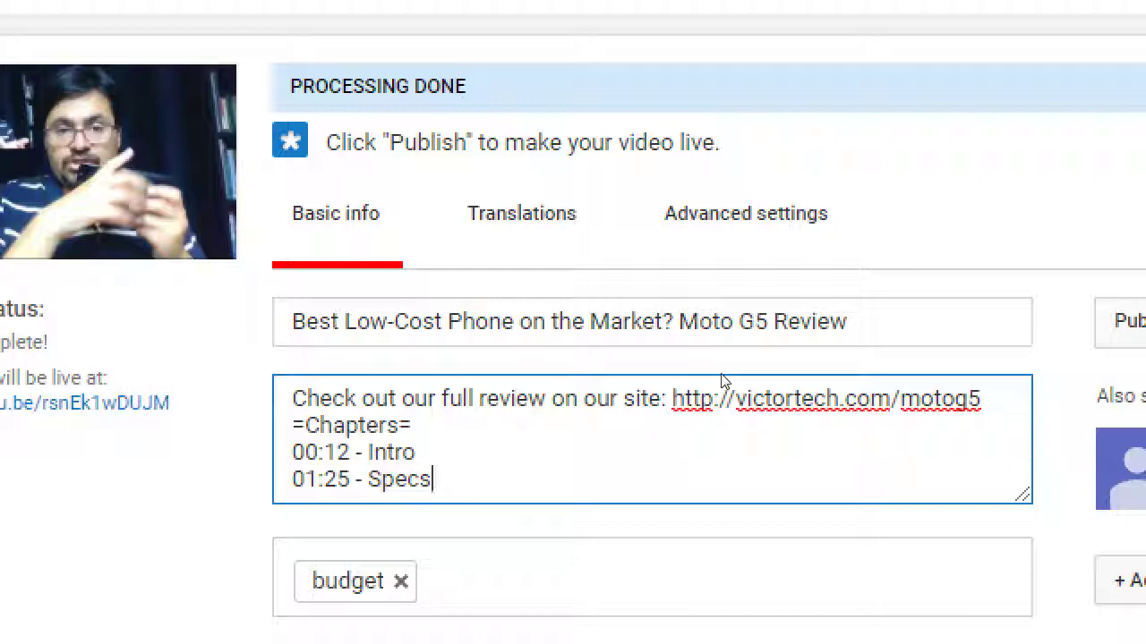
# Step: Insert the chapter line "01:01 - Price" between the Intro and Specs lines of the description
pyautogui.press('Up')
pyautogui.press('Return')
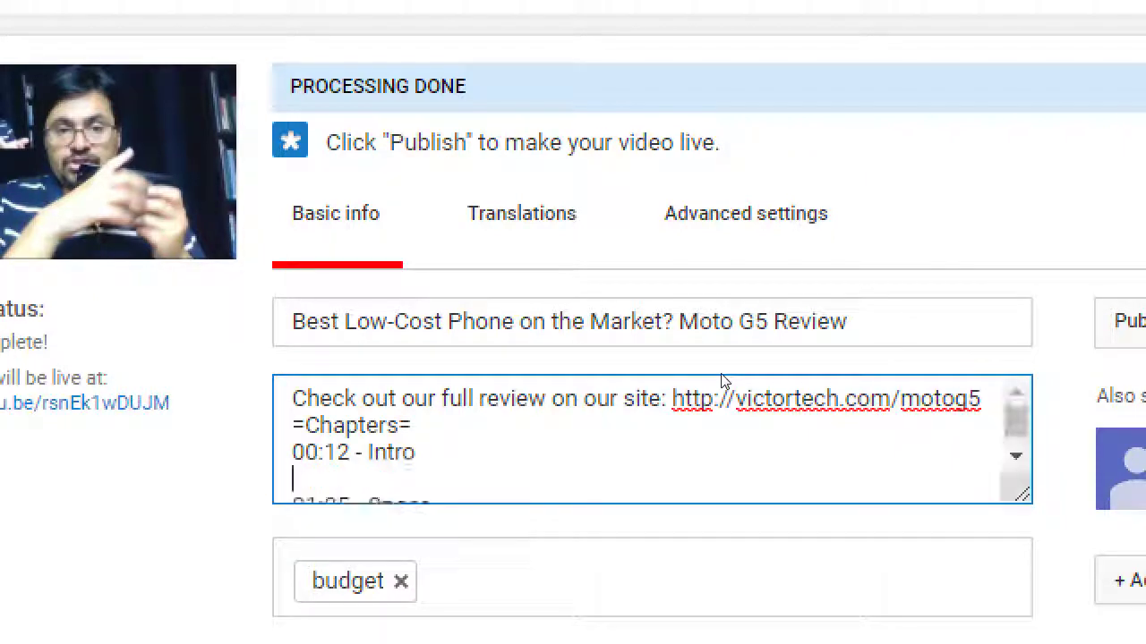
pyautogui.press('Down')
pyautogui.press('End')
pyautogui.press('Up')
pyautogui.write('0')
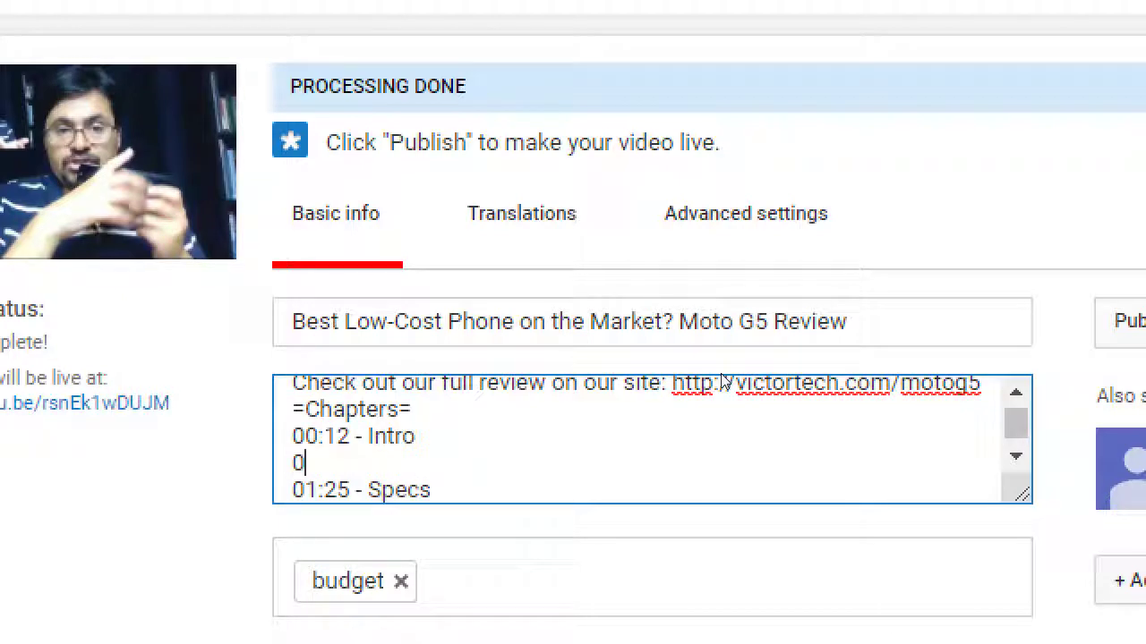
pyautogui.write('1:01')
pyautogui.write('- Price')
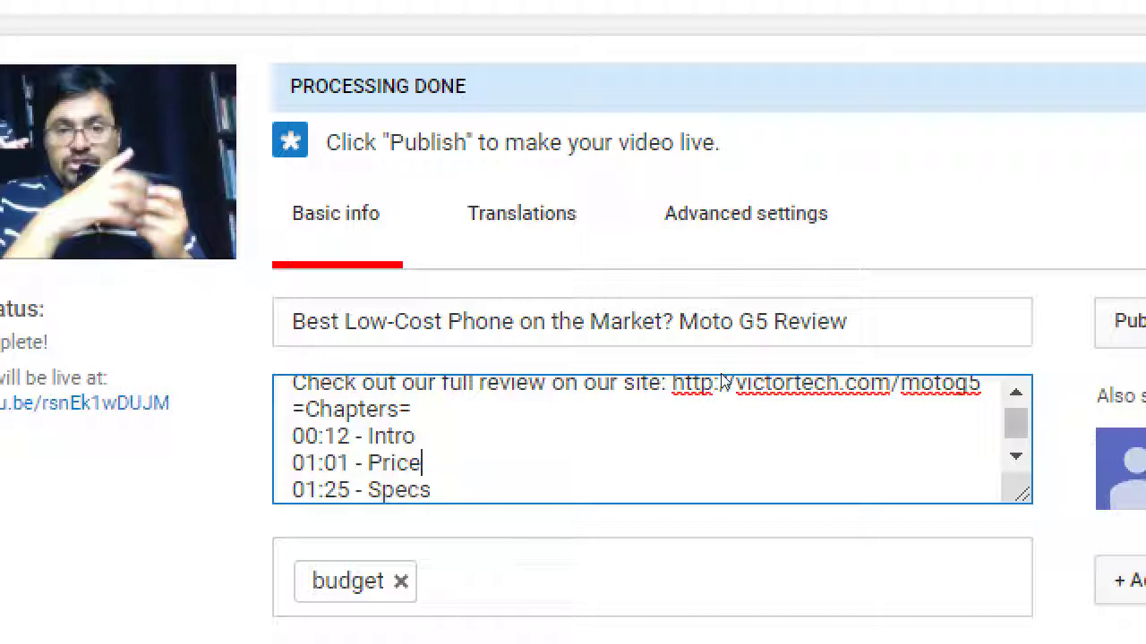
# Step: Switch to the Notepad notes and add a "Chapter stops:" heading with the line "A time code m:s" below the URL note
pyautogui.hotkey('alt', 'Tab')
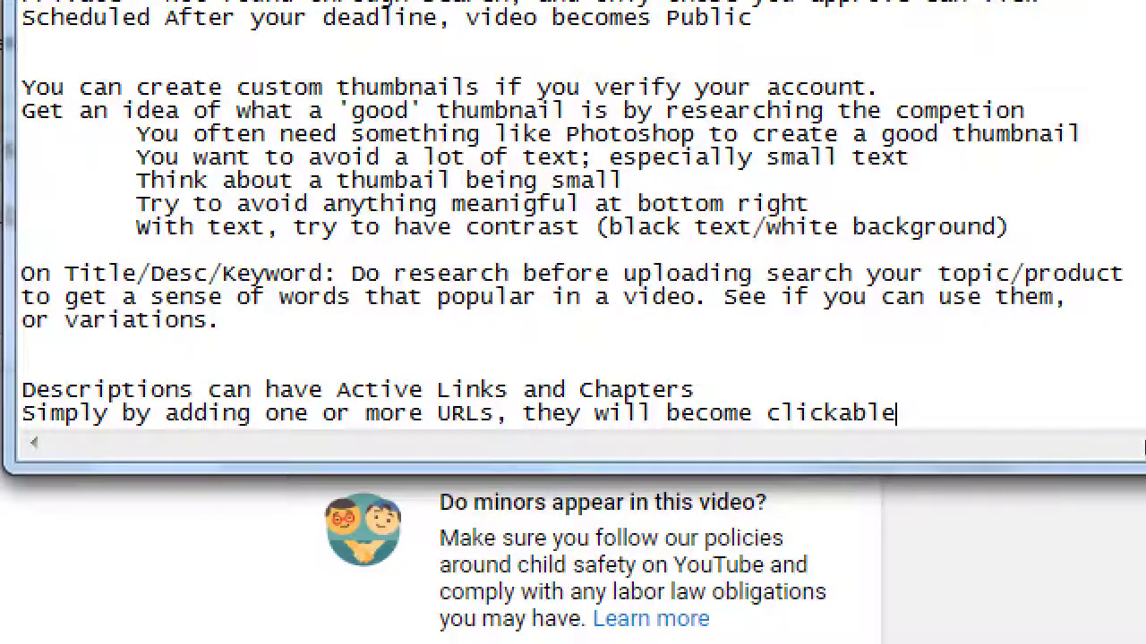
pyautogui.press('Return')
pyautogui.press('Return')
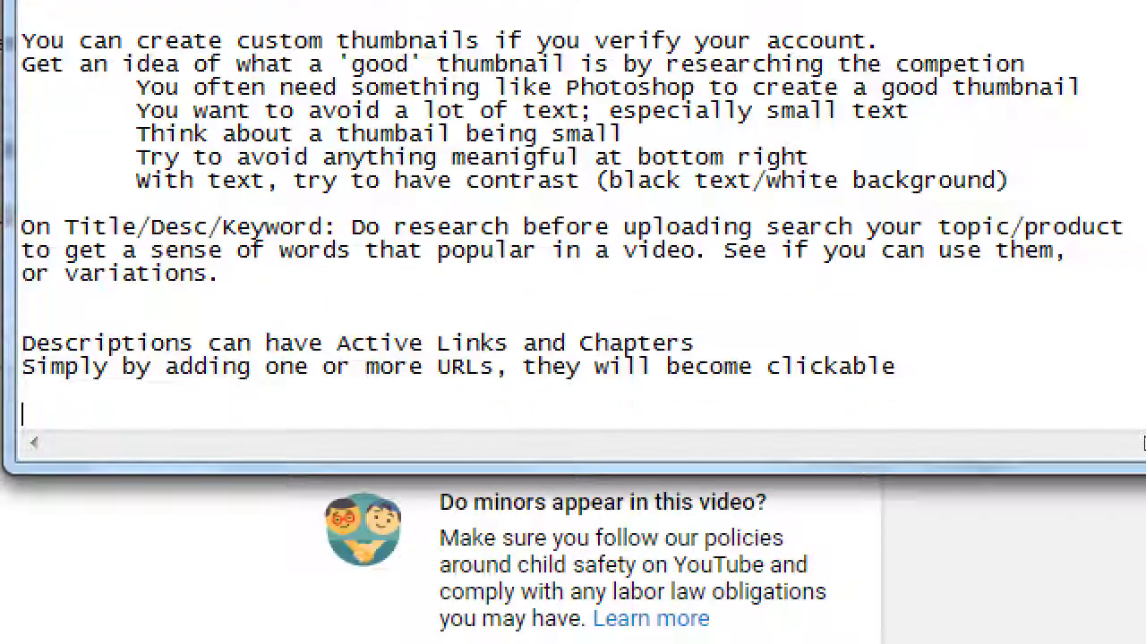
pyautogui.write('Chapter stops:')
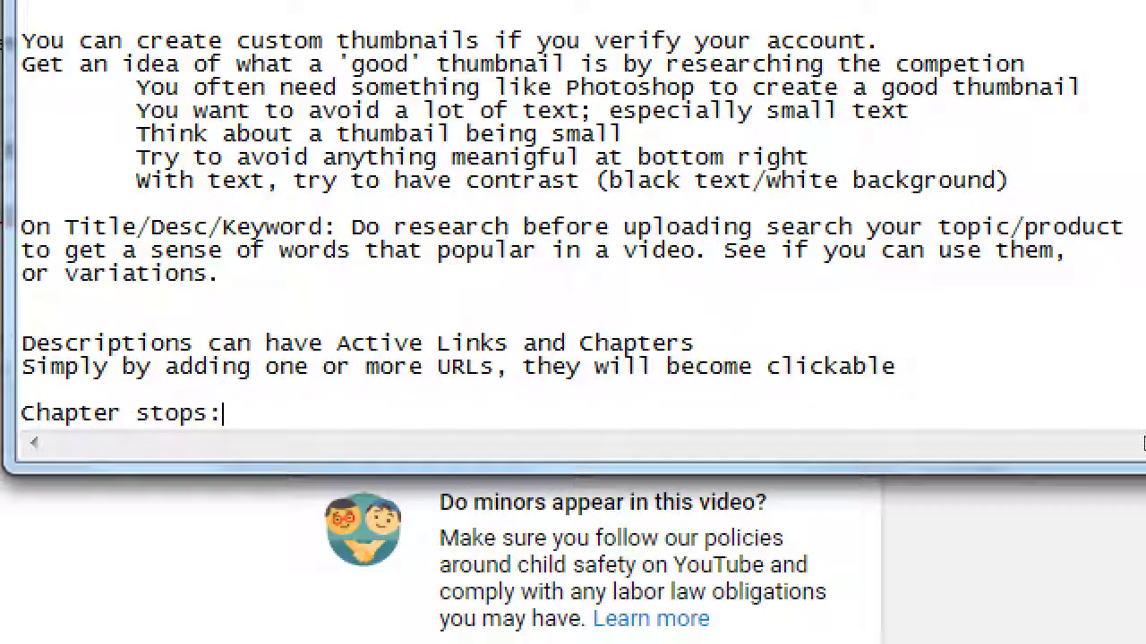
pyautogui.press('Return')
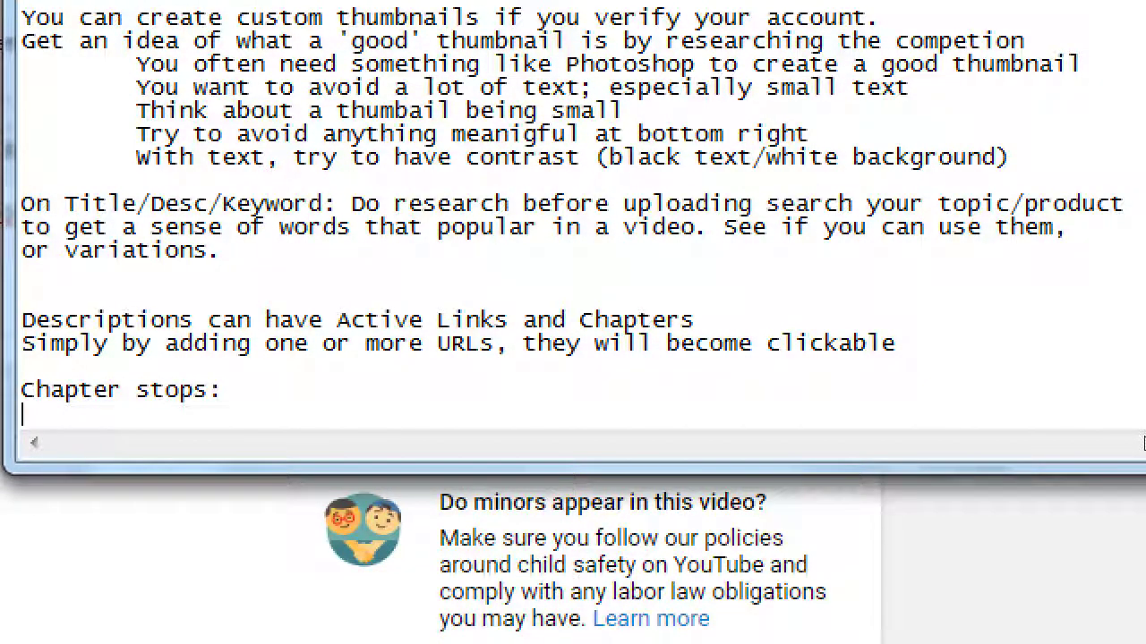
pyautogui.write('A time code')
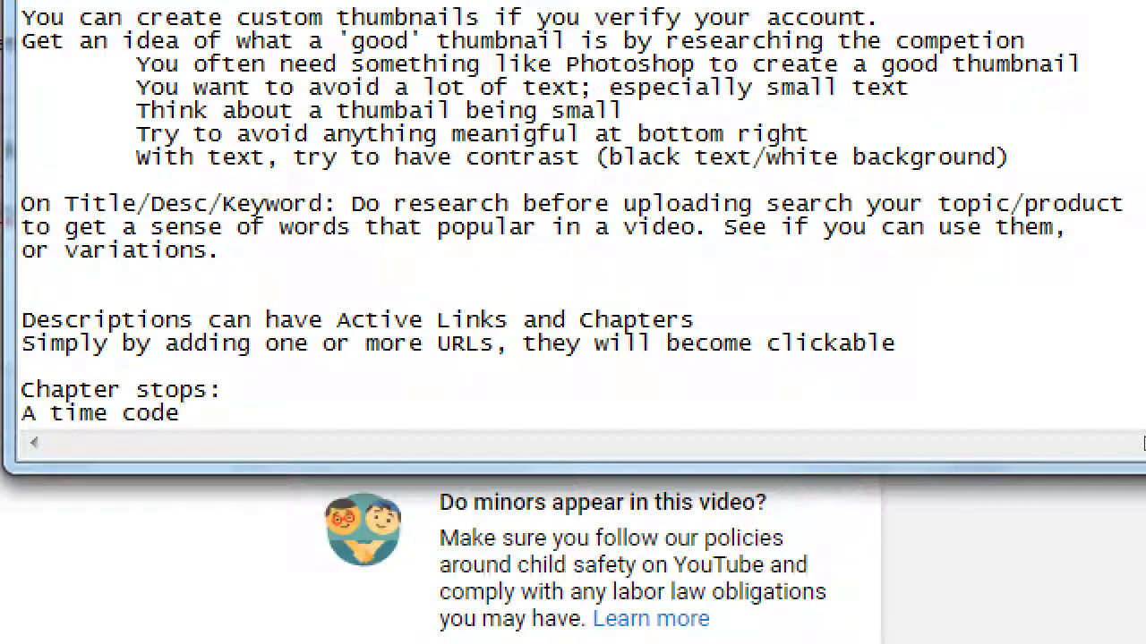
pyautogui.write('     m:s')
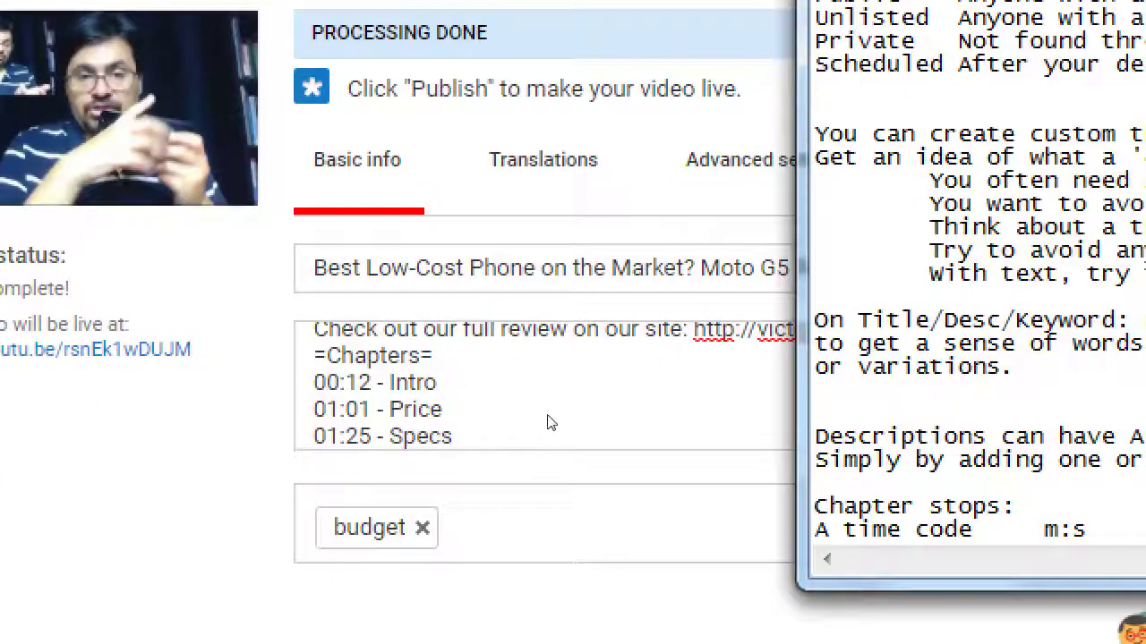
# Step: Return to the video's description and strip the labels after the time codes 00:12, 01:01 and 01:25
pyautogui.click(432, 380)
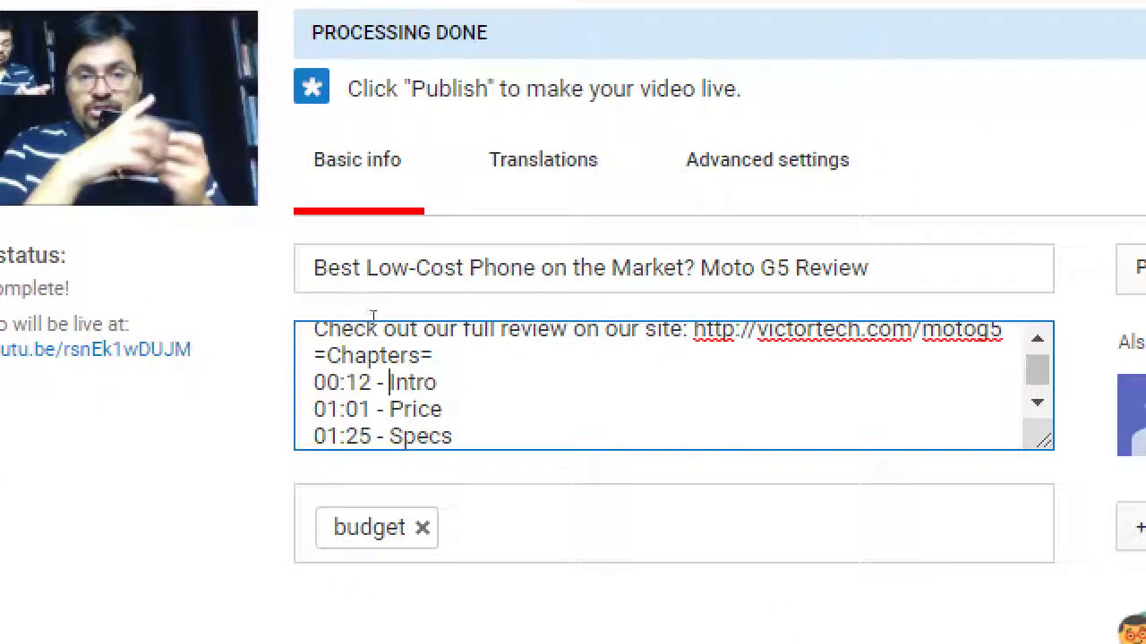
pyautogui.press('Left')
pyautogui.press('Left')
pyautogui.press('Left')
pyautogui.press('Left')
pyautogui.press('Left')
pyautogui.press('Left')
pyautogui.press('Left')
pyautogui.press('Left')
pyautogui.hotkey('shift', 'End')
pyautogui.press('BackSpace')
pyautogui.press('Down')
pyautogui.hotkey('shift', 'End')
pyautogui.press('BackSpace')
pyautogui.press('Down')
pyautogui.hotkey('shift', 'End')
pyautogui.press('BackSpace')
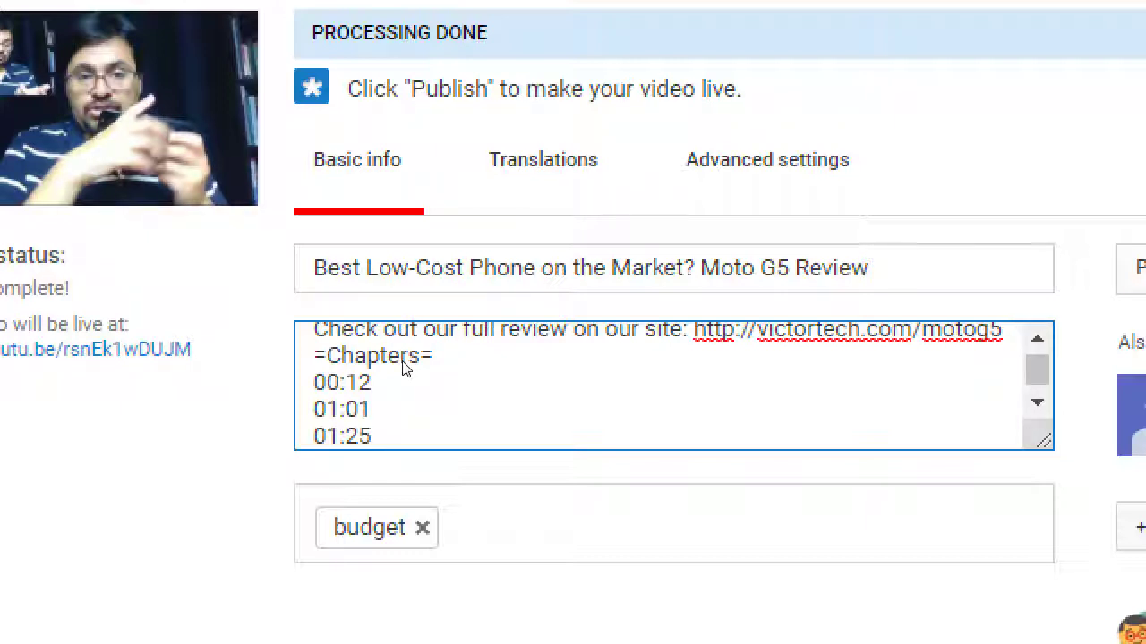
# Step: Re-enter the chapter labels "- Intro", "- Price" and "- Specs" after their time codes in the description
pyautogui.press('Up')
pyautogui.write('Intro')
pyautogui.press('BackSpace')
pyautogui.press('BackSpace')
pyautogui.press('BackSpace')
pyautogui.press('BackSpace')
pyautogui.press('BackSpace')
pyautogui.press('BackSpace')
pyautogui.write('- Intro')
pyautogui.press('Down')
pyautogui.write('- Price')
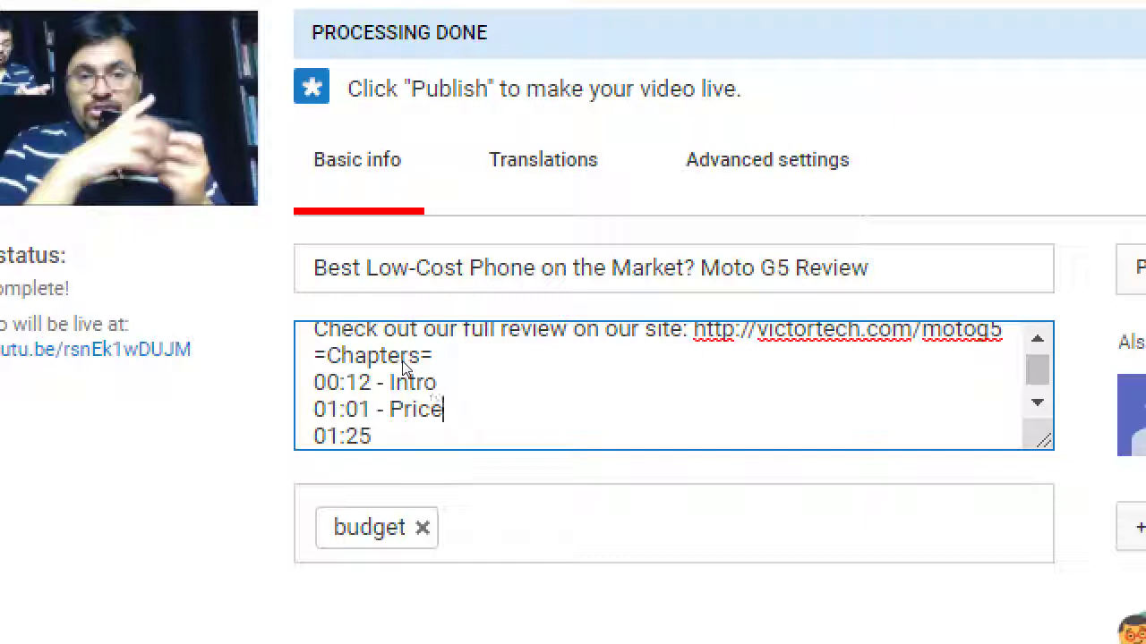
pyautogui.press('Down')
pyautogui.write('- Specs')
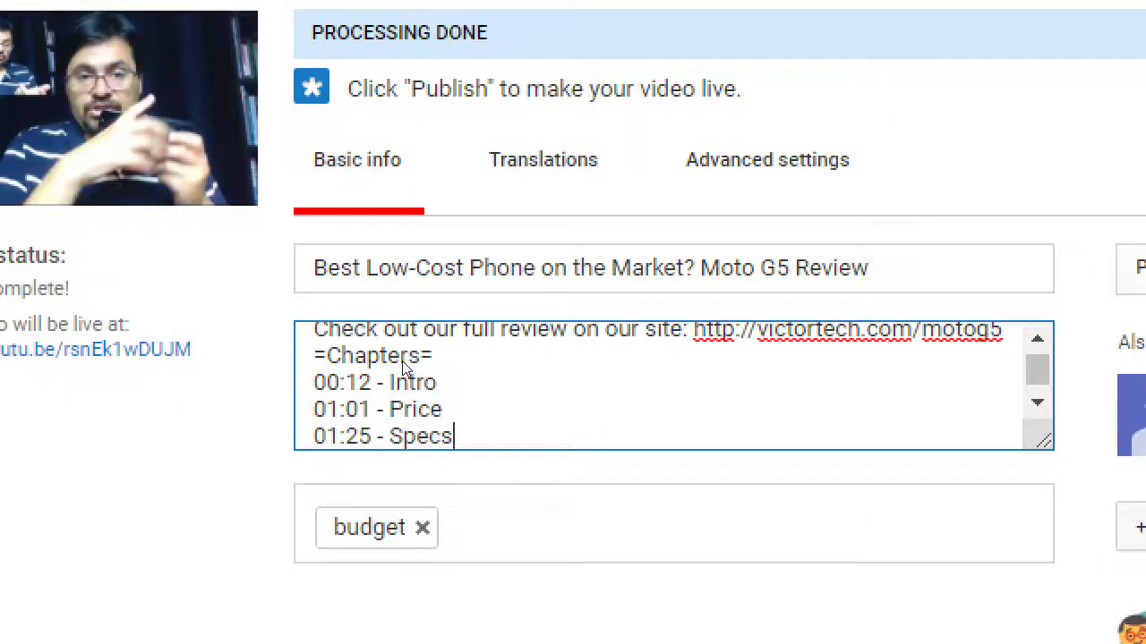
# Step: Switch to the Notepad notes and expand the time code format to "minutes:seconds", ending with a new line
pyautogui.hotkey('alt', 'Tab')
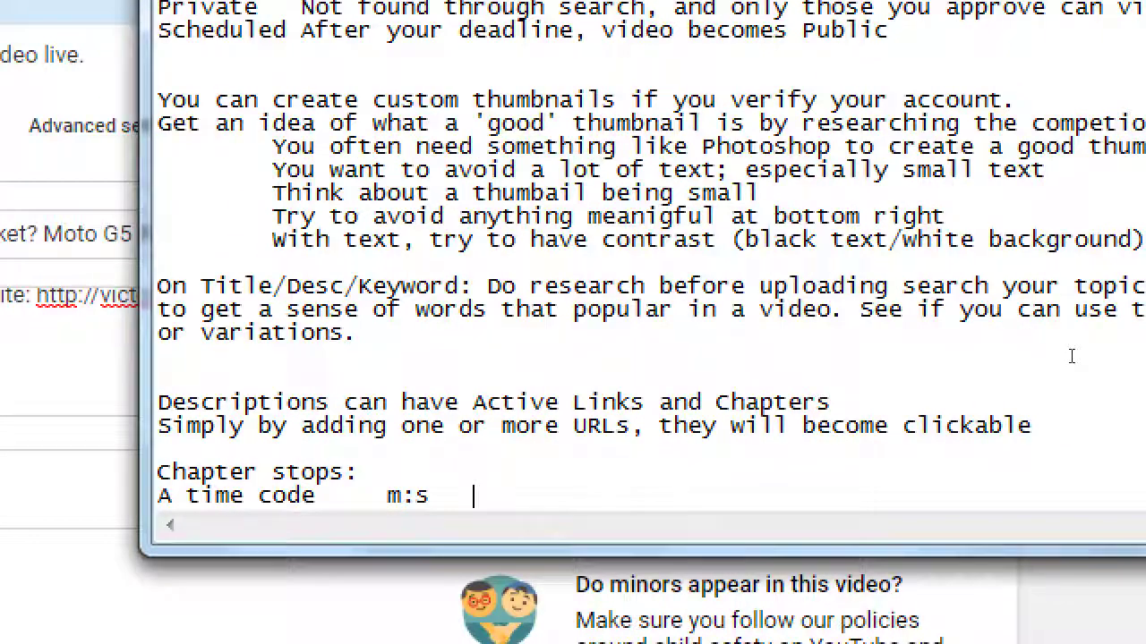
pyautogui.press('Left')
pyautogui.press('Left')
pyautogui.press('Left')
pyautogui.press('Left')
pyautogui.press('Left')
pyautogui.write('inu')
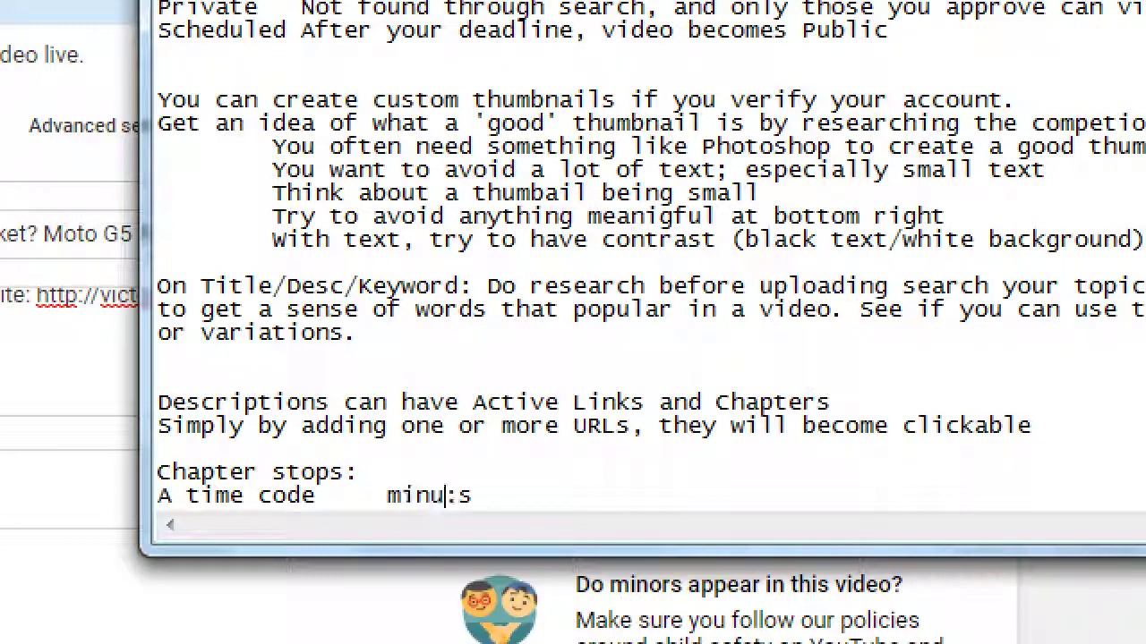
pyautogui.write('tes')
pyautogui.press('End')
pyautogui.press('BackSpace')
pyautogui.press('BackSpace')
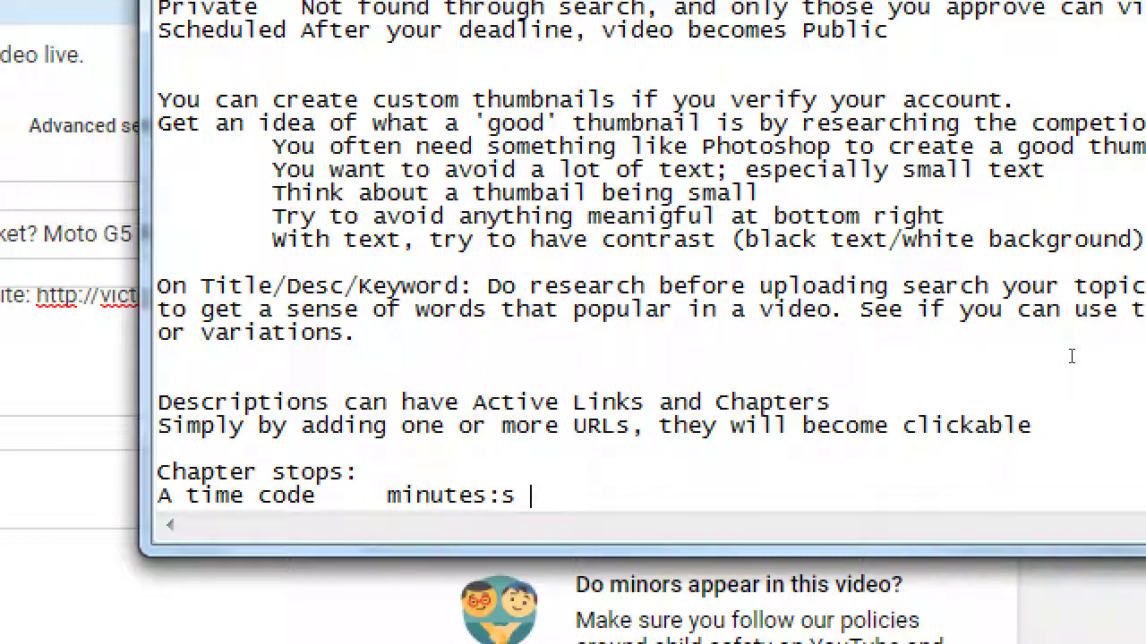
pyautogui.press('BackSpace')
pyautogui.write('econds')
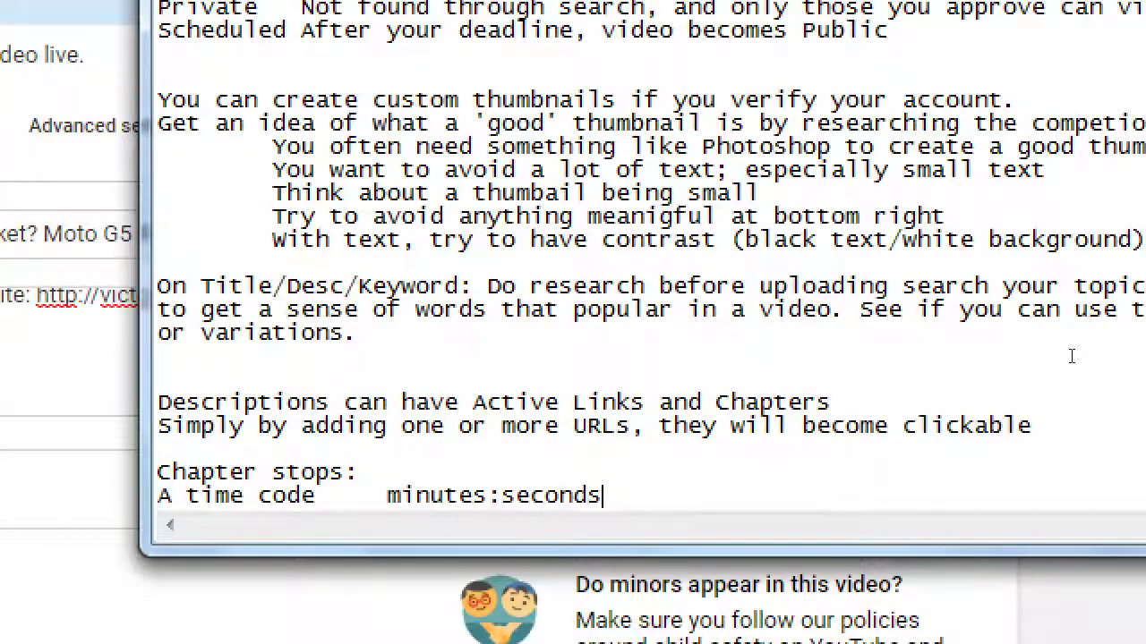
pyautogui.press('Return')
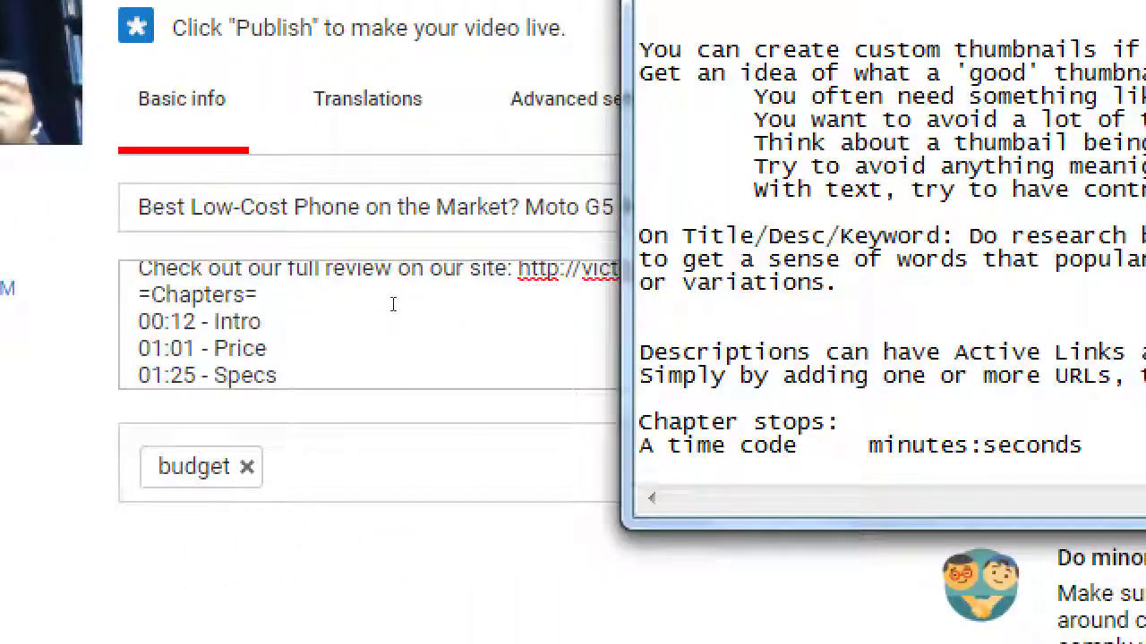
# Step: Replace the "=Chapters=" heading in the video's description with "Check out our segments:"
pyautogui.click(392, 305)
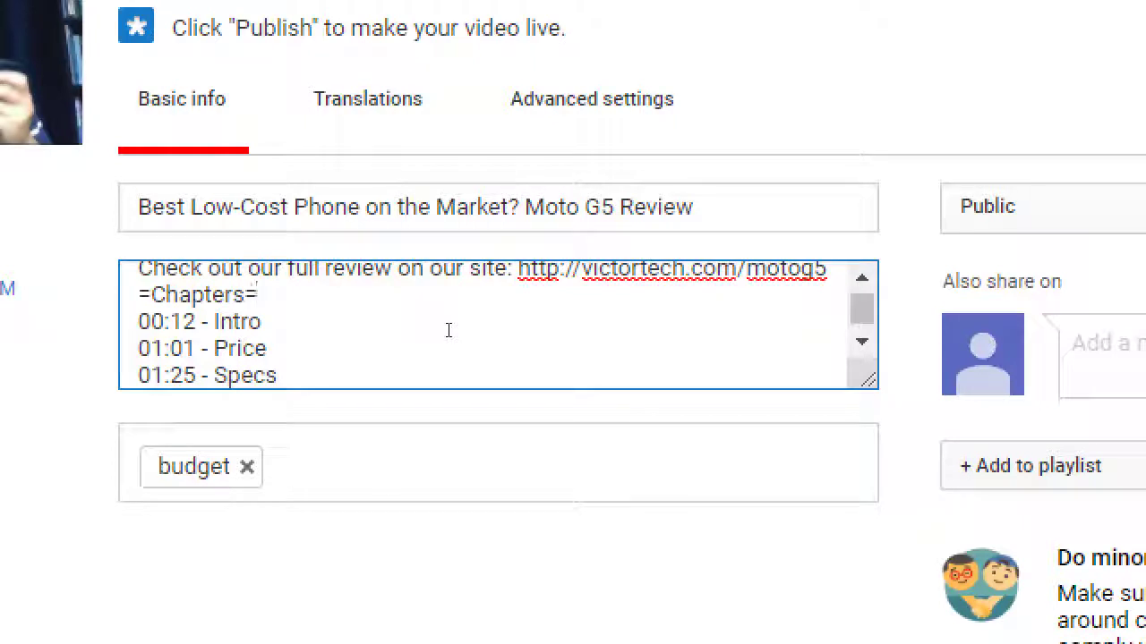
pyautogui.hotkey('shift', 'Home')
pyautogui.press('BackSpace')
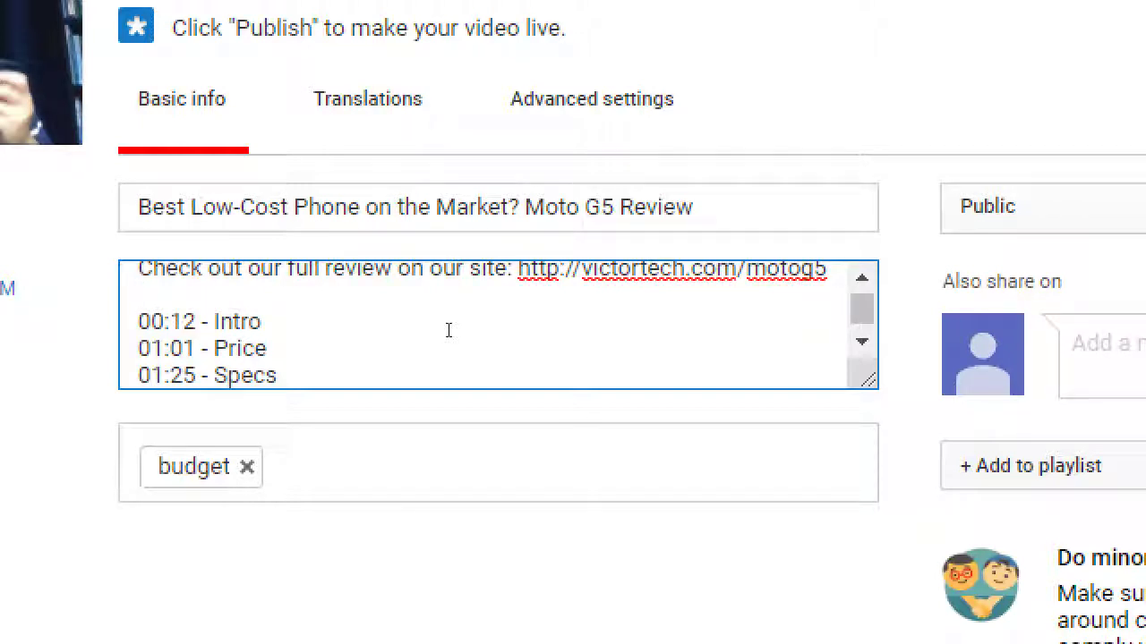
pyautogui.write('Sections')
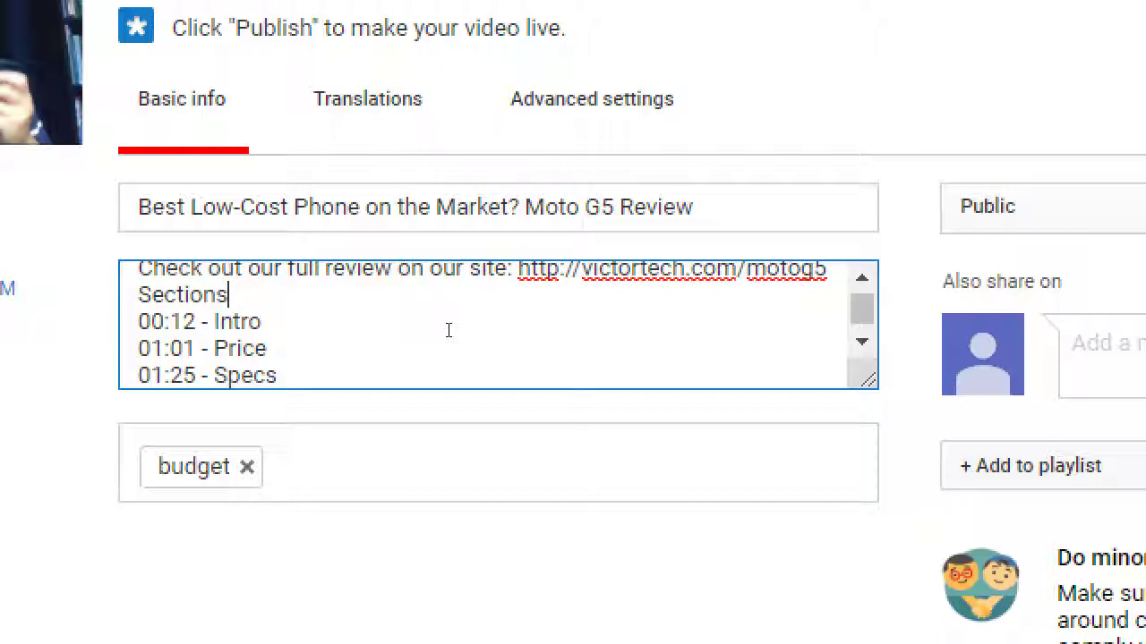
pyautogui.hotkey('shift', 'Home')
pyautogui.write('Chec')
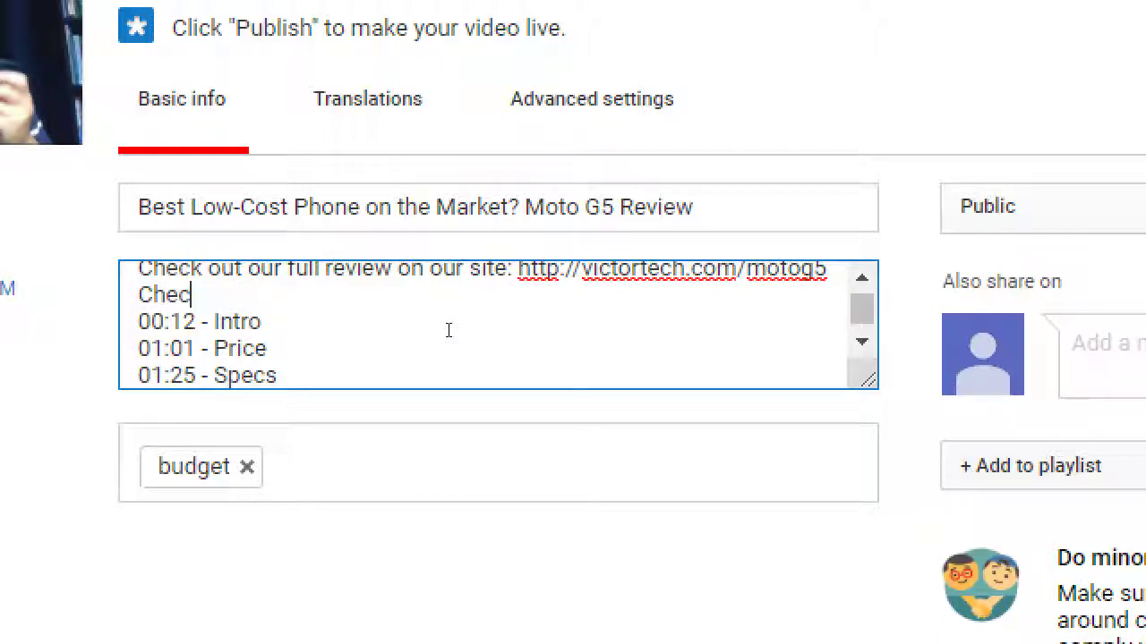
pyautogui.write('k out our seg')
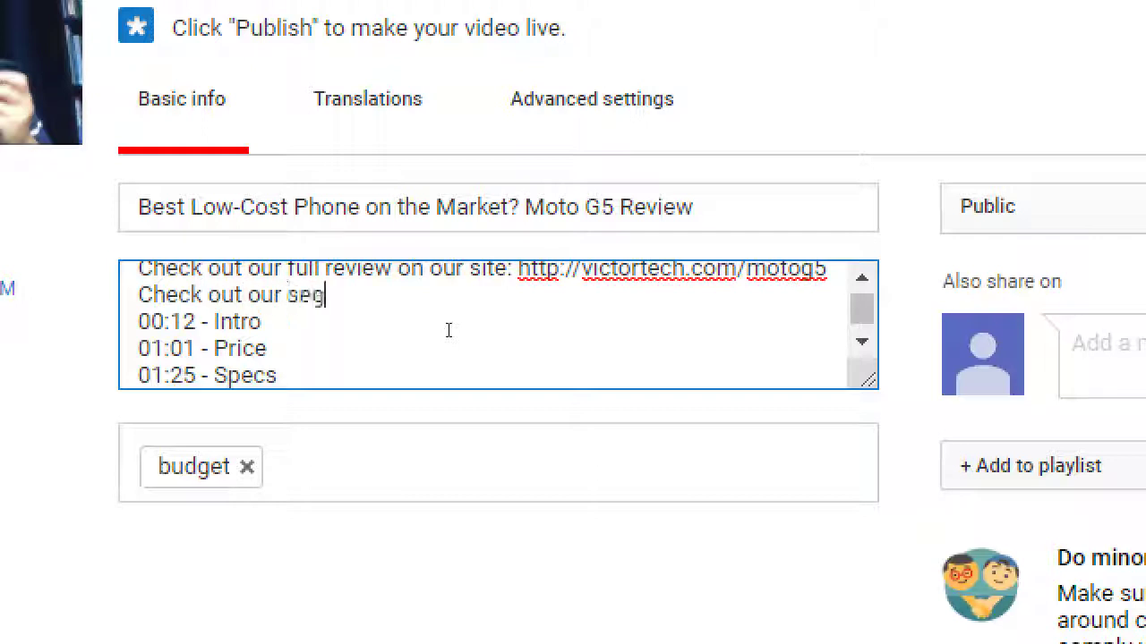
pyautogui.write('ments:')
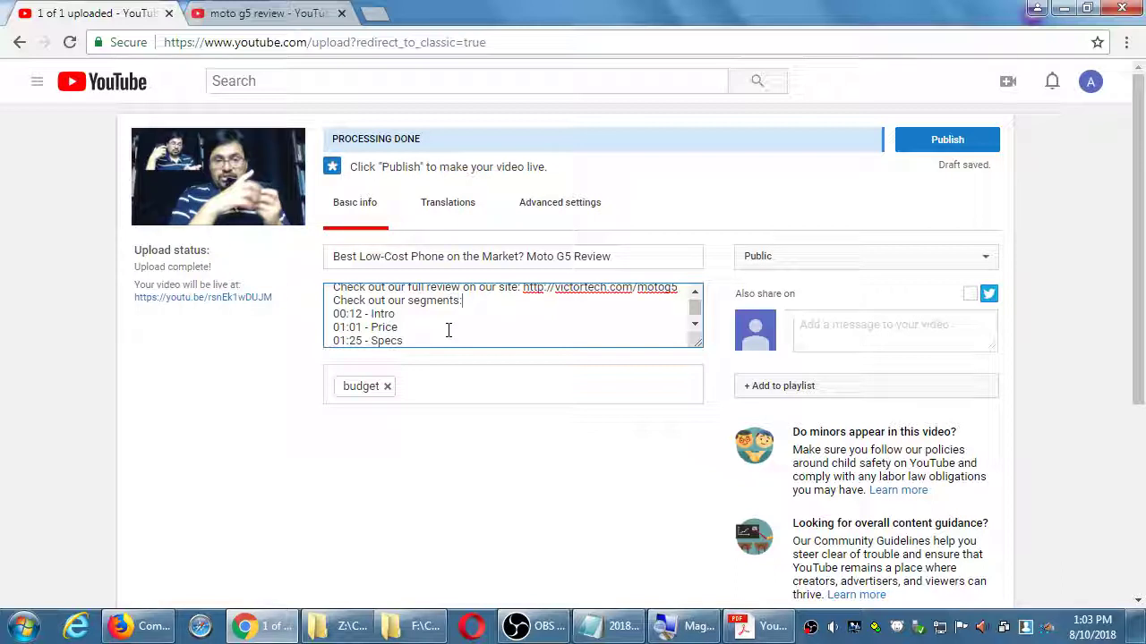
# Step: Set the video's privacy to Private and confirm the upload as done
pyautogui.click(769, 261)
pyautogui.click(768, 342)
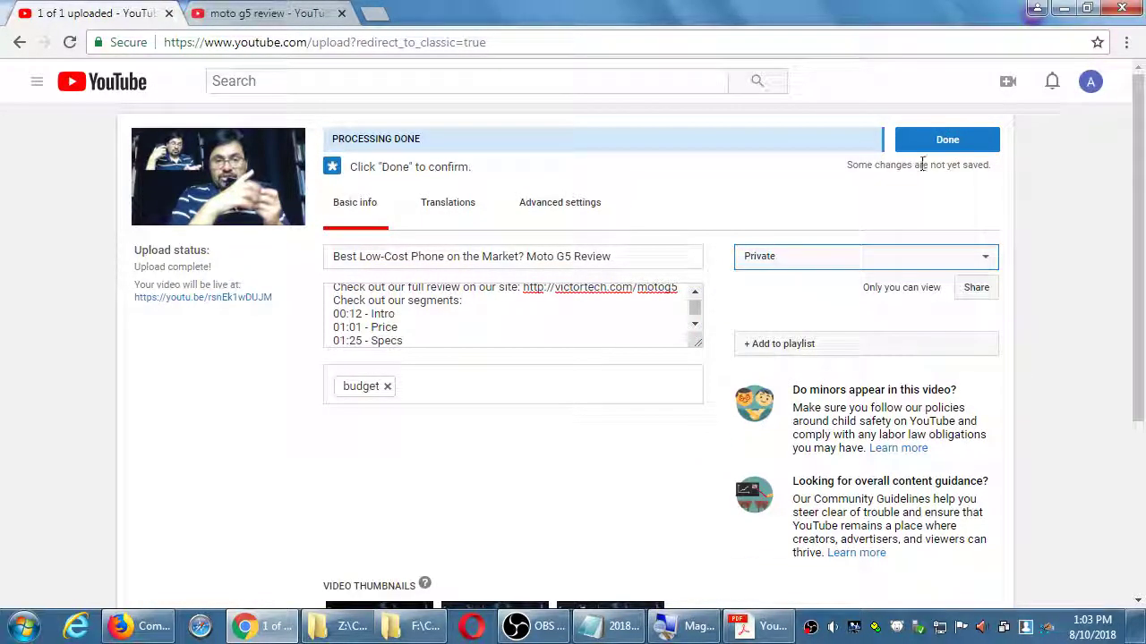
pyautogui.click(935, 143)
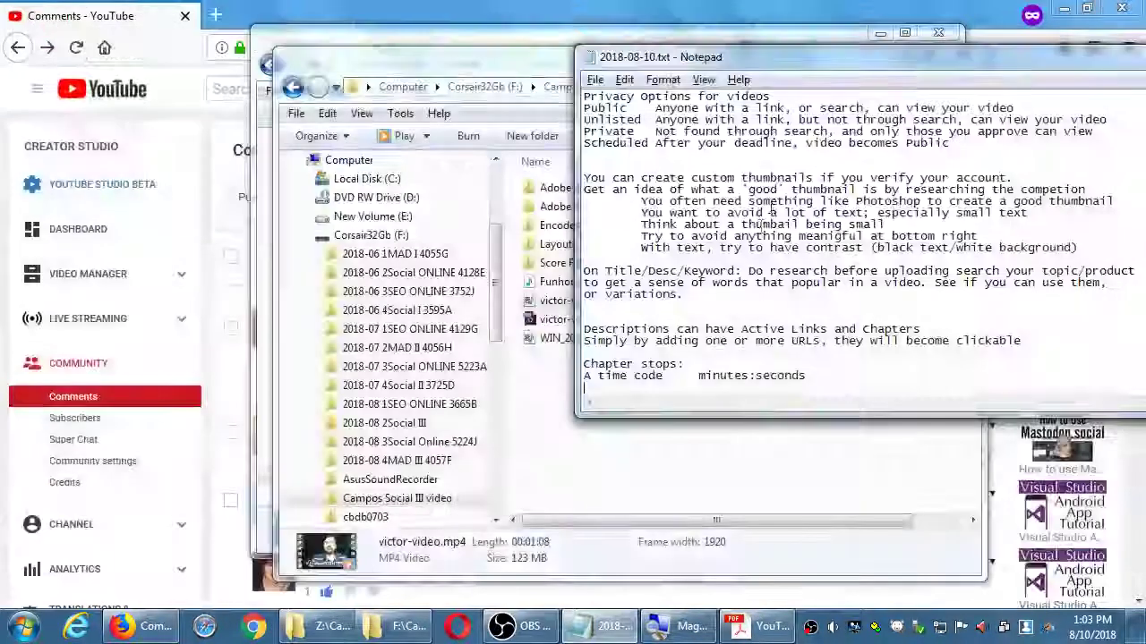
# Step: Move the 2018-08-10.txt notes window aside and close the notes file
pyautogui.moveTo(884, 56); pyautogui.dragTo(504, 130)
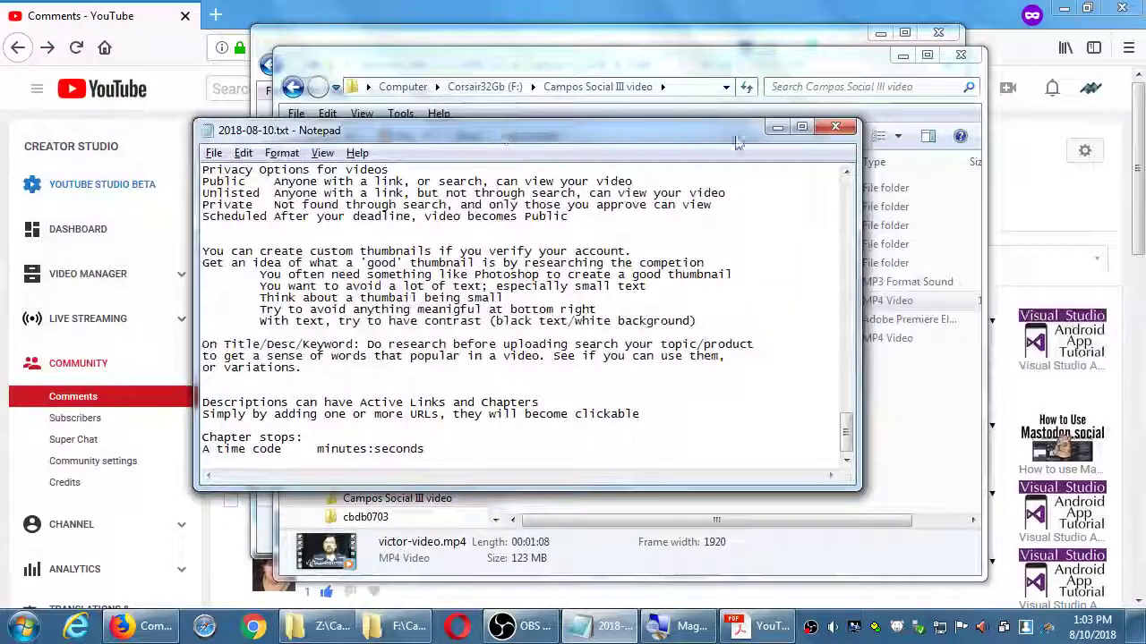
pyautogui.click(835, 126)
pyautogui.click(532, 322)
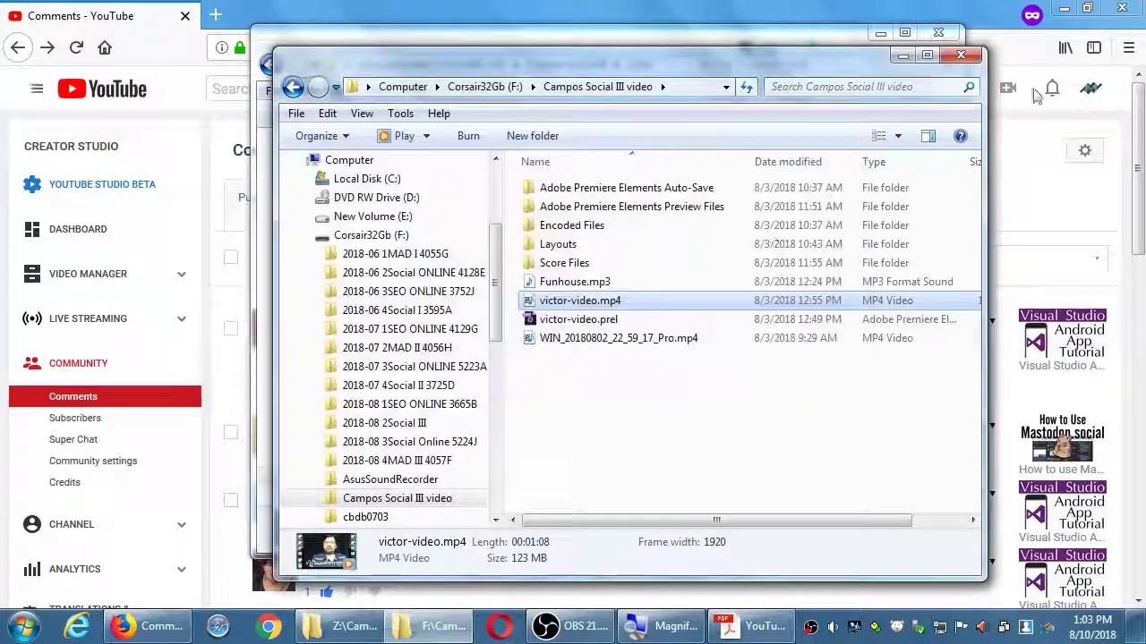
# Step: Close the folder window for Campos Social III video on drive F: and minimize the Creator Studio browser window
pyautogui.click(960, 56)
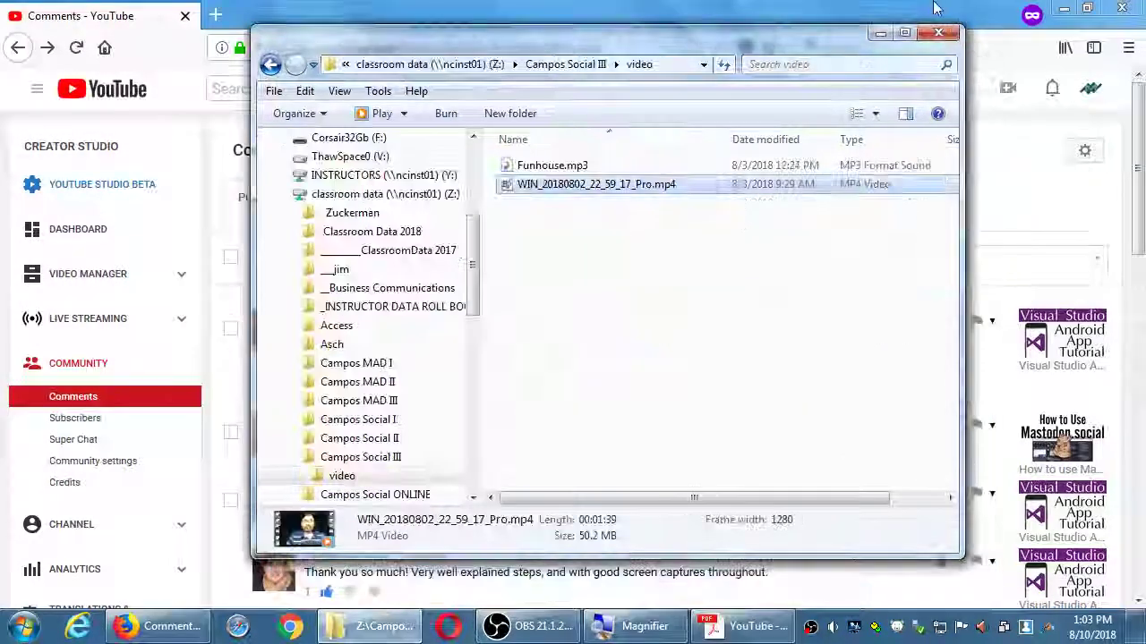
pyautogui.click(1064, 7)
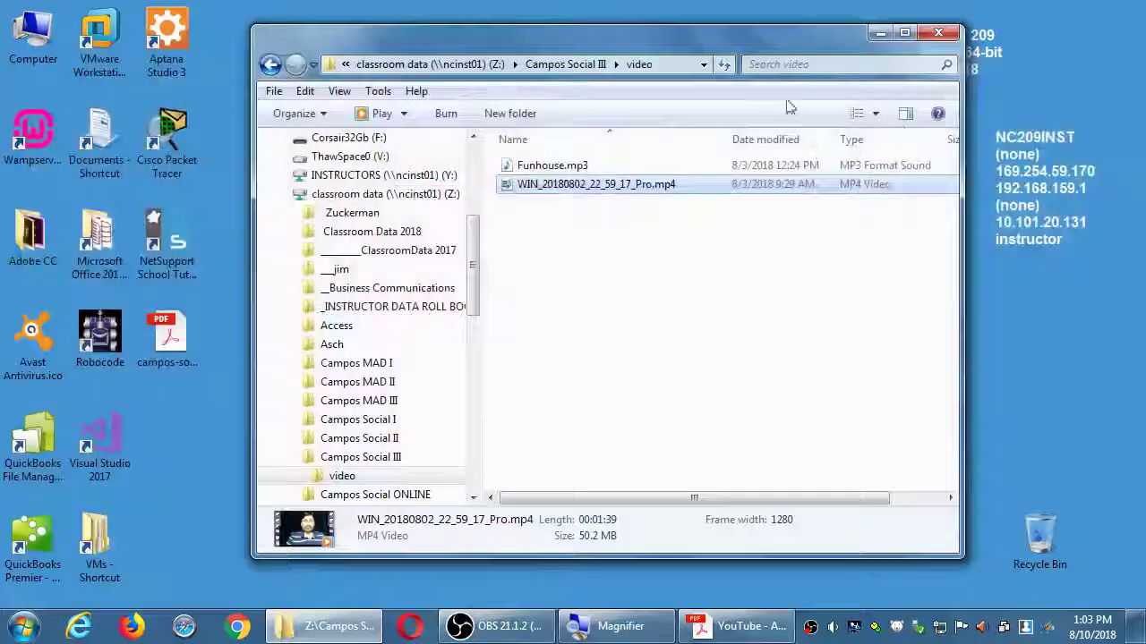